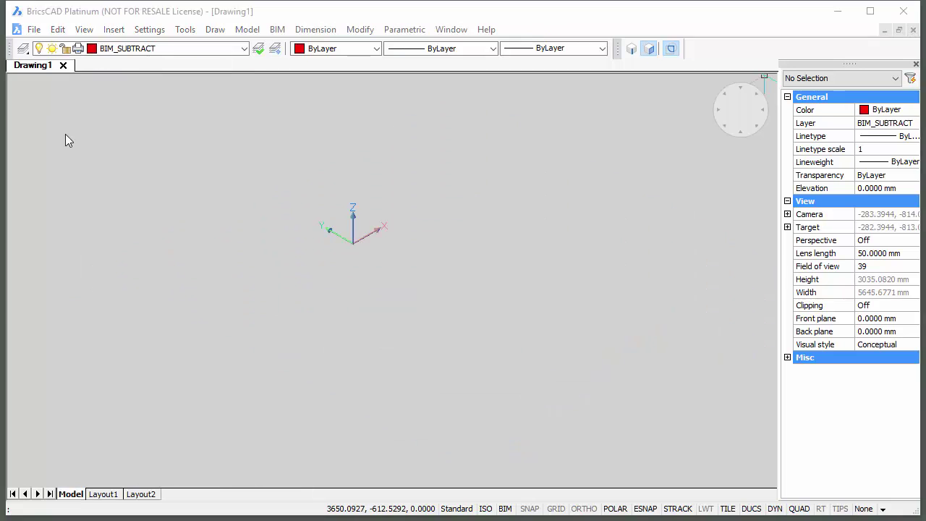
Step: Create a new drawing from the BIM-Window-metric.dwt template
{"action": "left_click", "coordinate": [33, 29]}
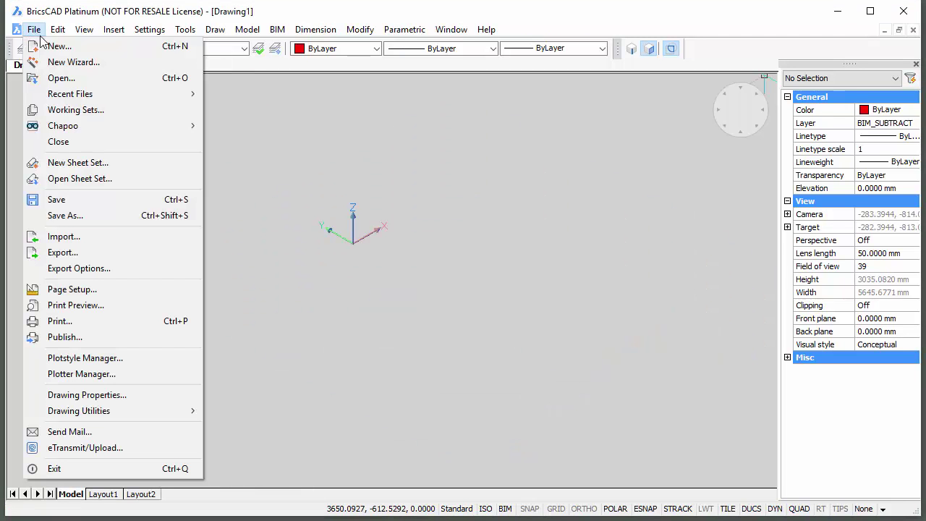
{"action": "left_click", "coordinate": [51, 47]}
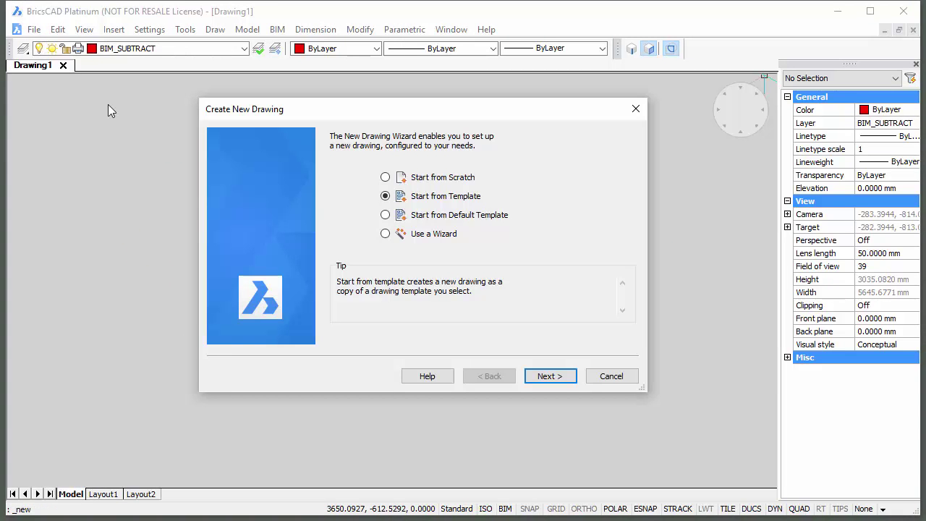
{"action": "left_click", "coordinate": [548, 377]}
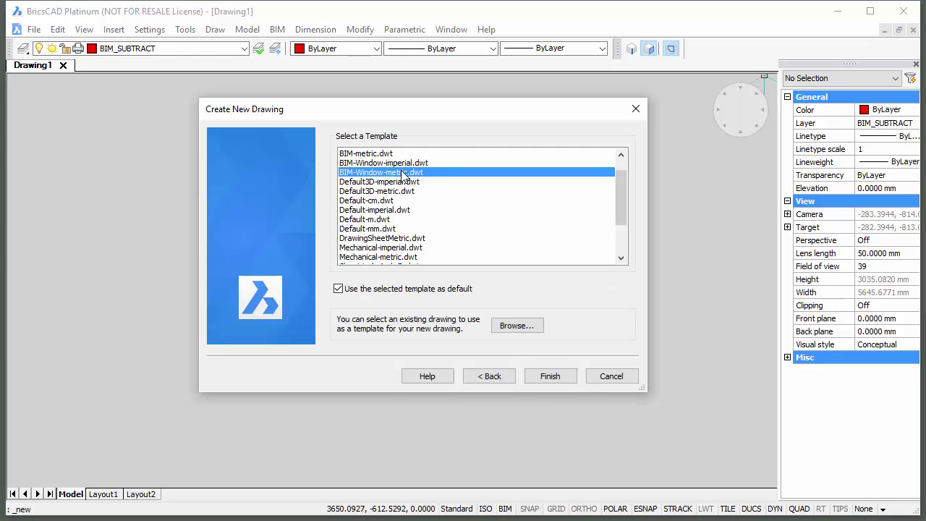
{"action": "left_click", "coordinate": [549, 377]}
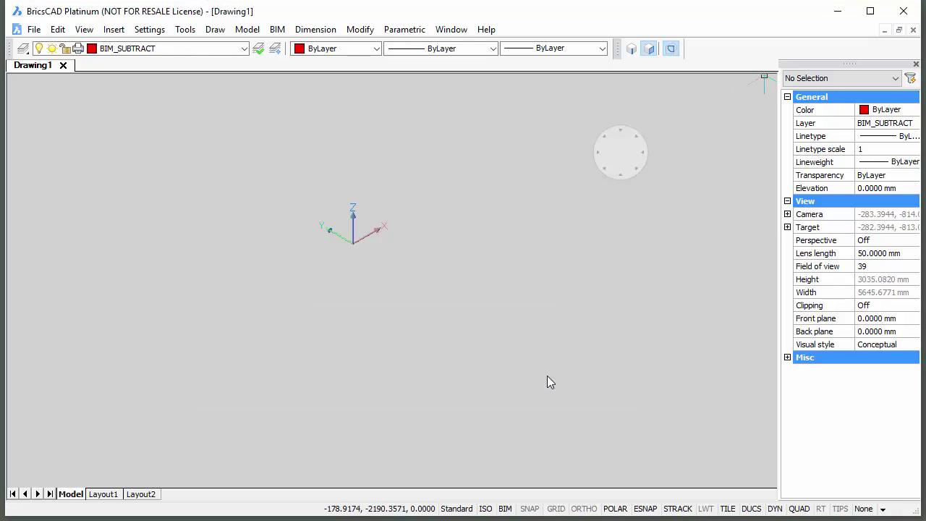
Step: Check the template's layers, then save the new drawing as Window_1.dwg
{"action": "left_click", "coordinate": [246, 50]}
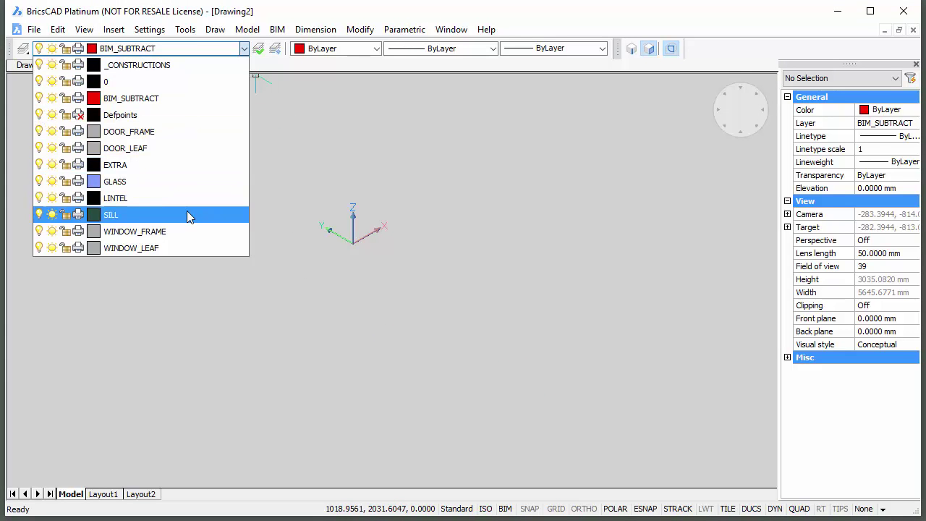
{"action": "left_click", "coordinate": [315, 175]}
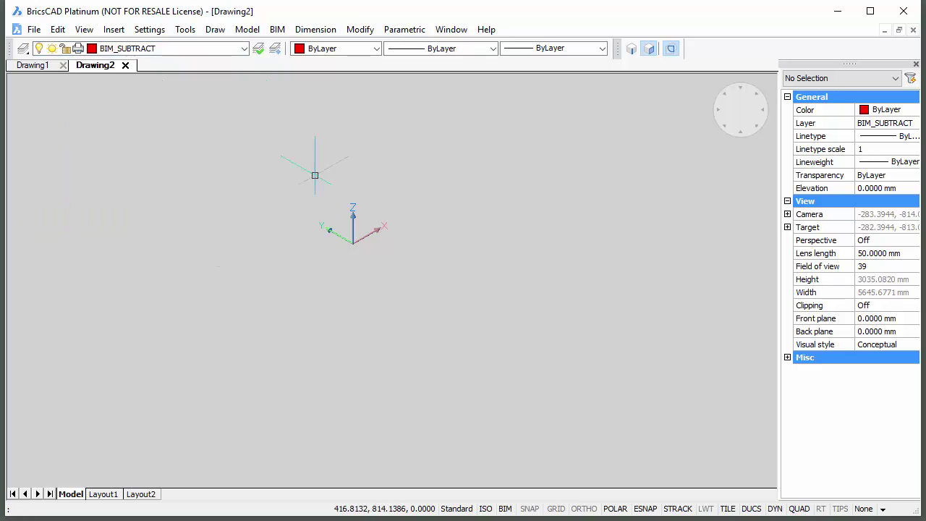
{"action": "right_click", "coordinate": [116, 66]}
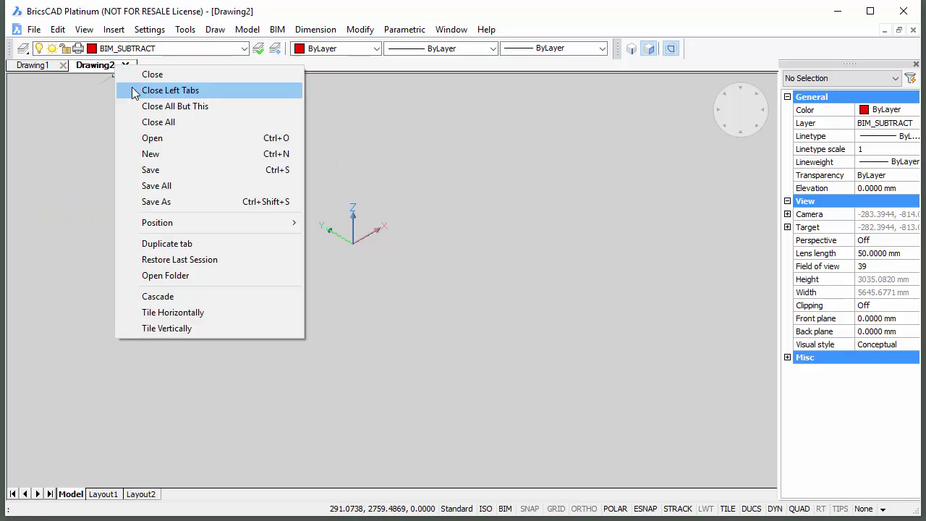
{"action": "left_click", "coordinate": [171, 166]}
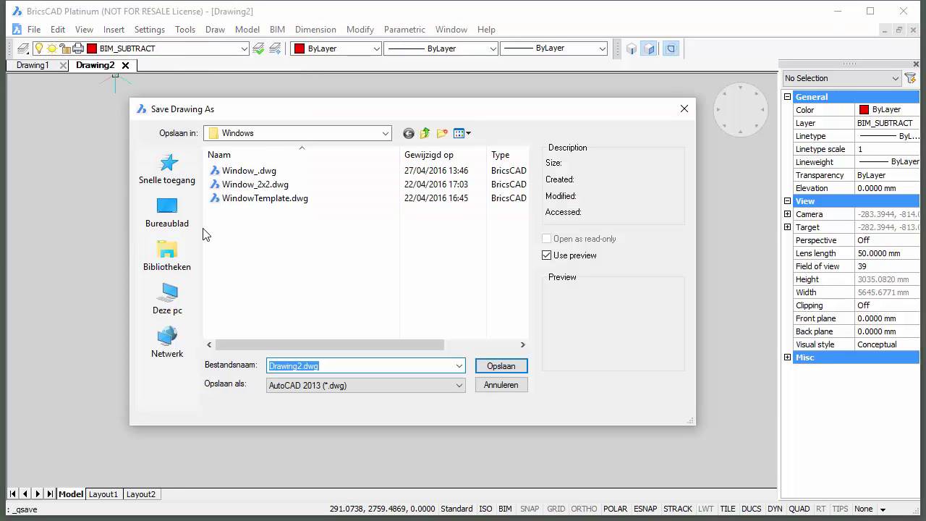
{"action": "type", "text": "Window_1"}
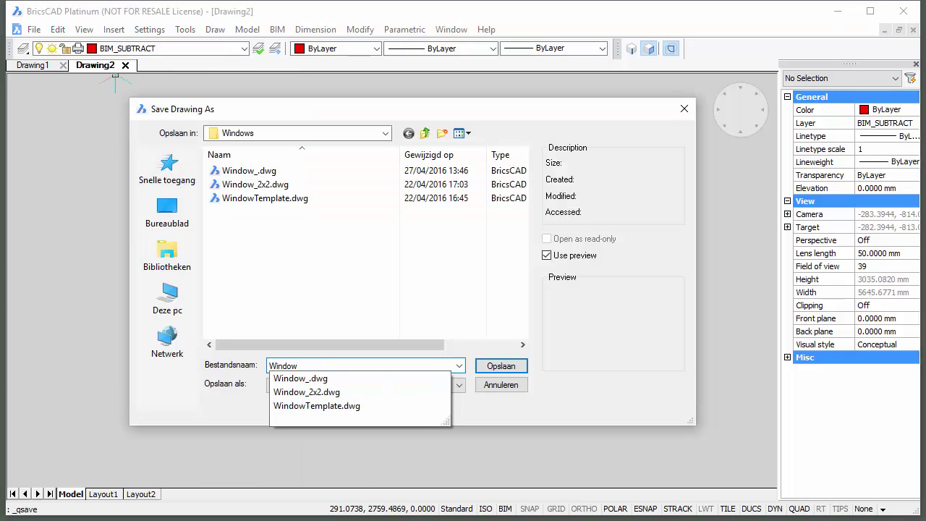
{"action": "left_click", "coordinate": [488, 367]}
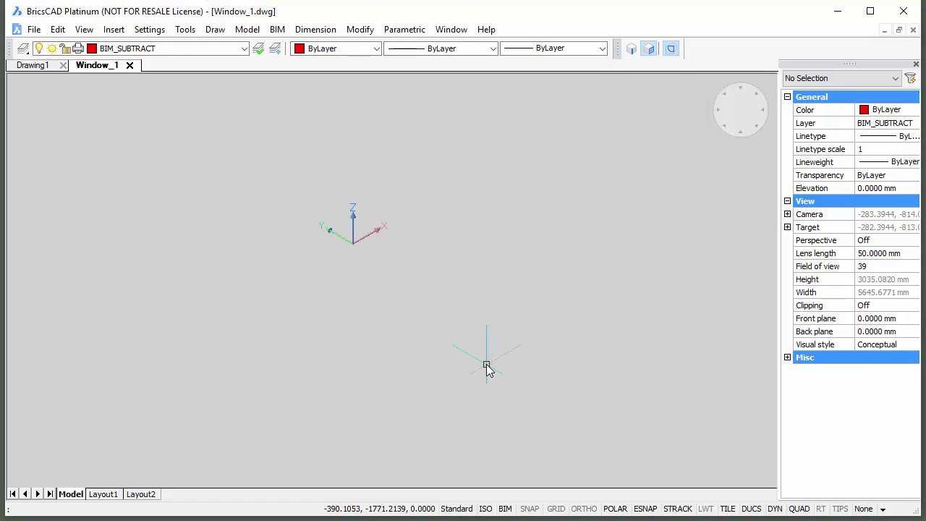
{"action": "right_click", "coordinate": [799, 508]}
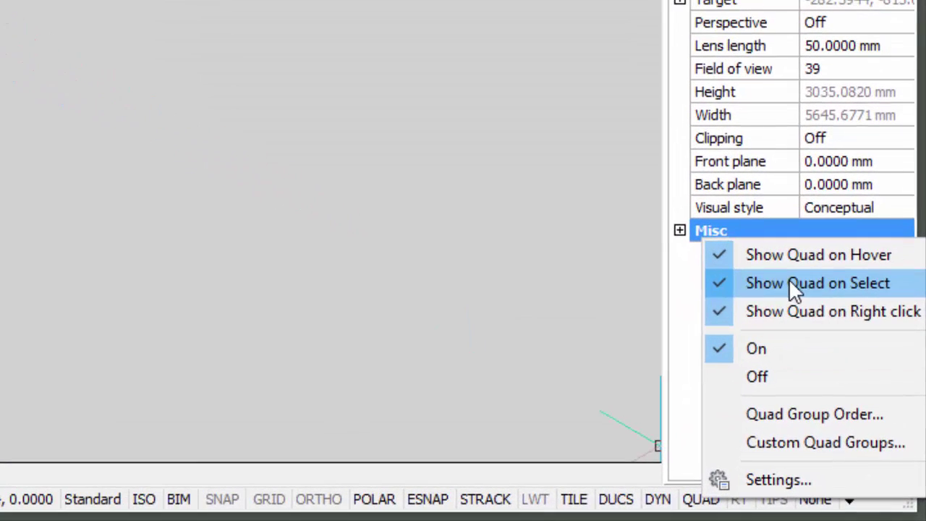
Step: Change the Visual style in the Properties panel to Modeling
{"action": "left_click", "coordinate": [310, 293]}
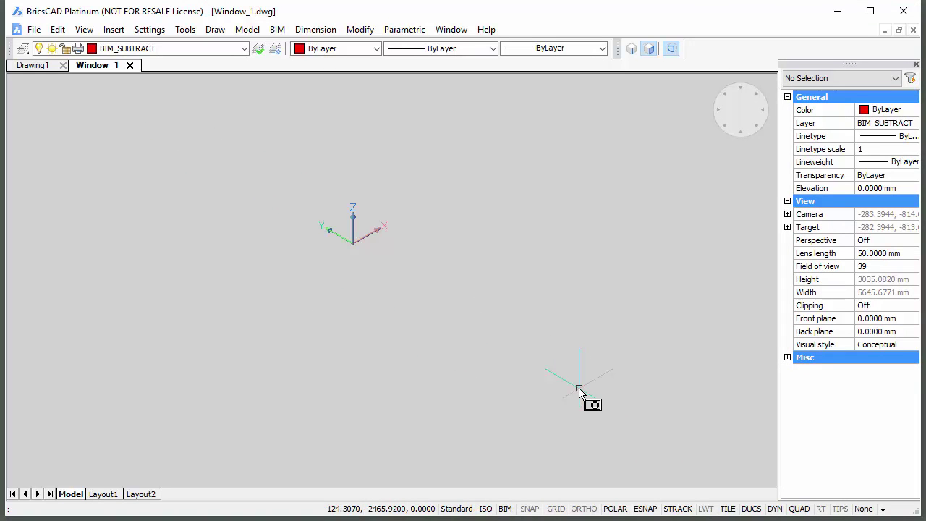
{"action": "left_click", "coordinate": [868, 348]}
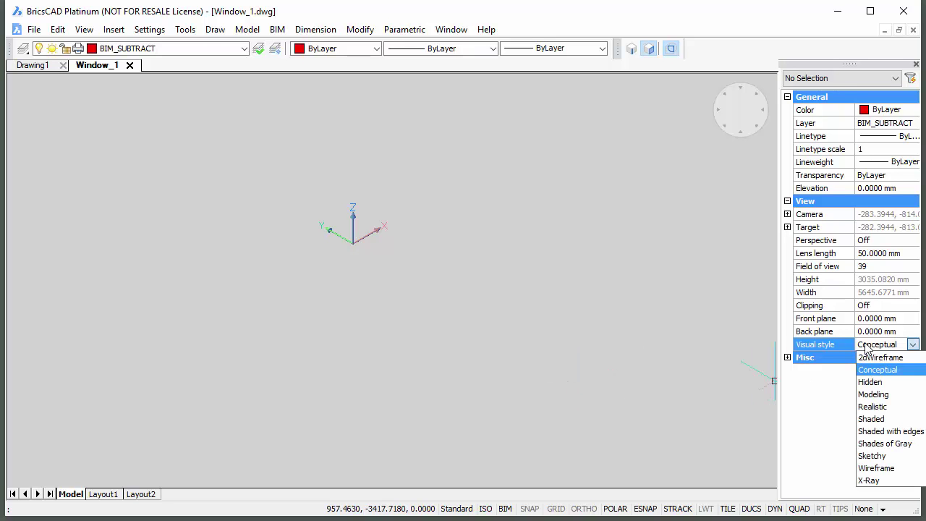
{"action": "left_click", "coordinate": [868, 394]}
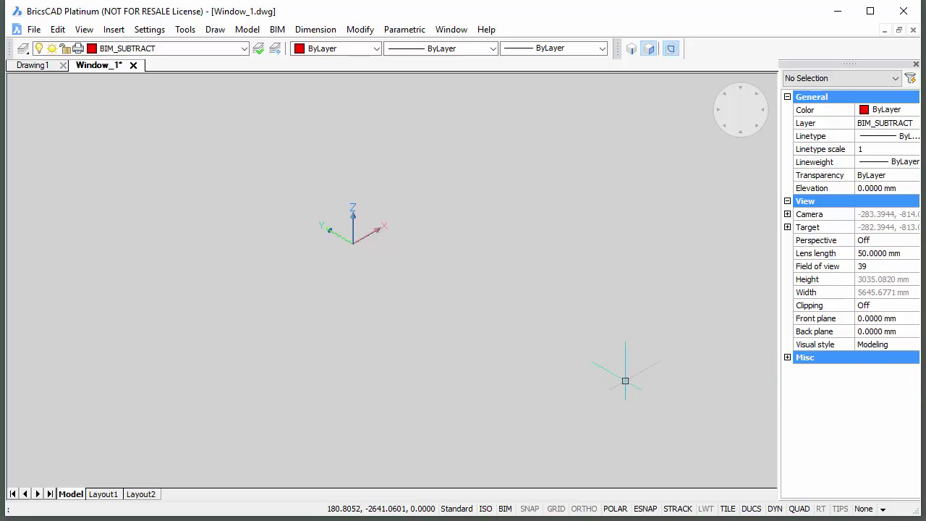
{"action": "right_click", "coordinate": [241, 55]}
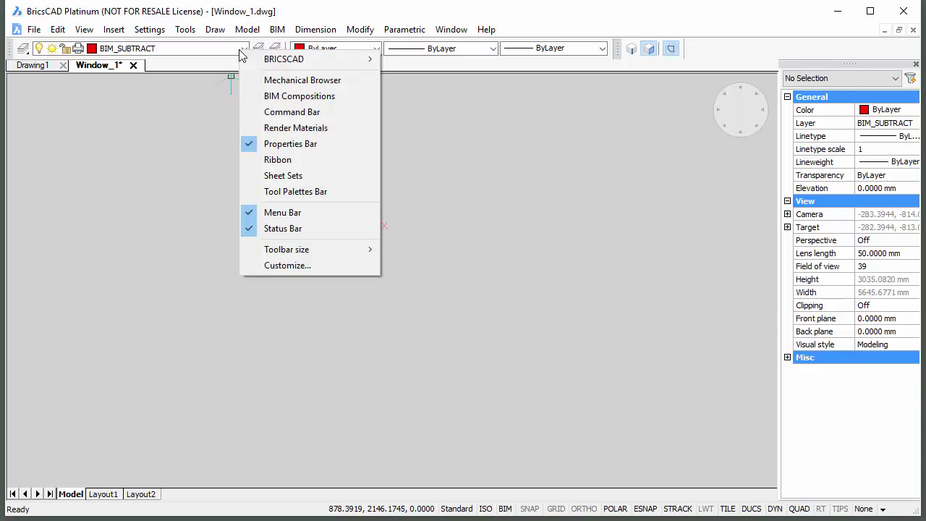
Step: Show the Mechanical Browser and start a rectangle with its first corner at 0,0
{"action": "left_click", "coordinate": [288, 81]}
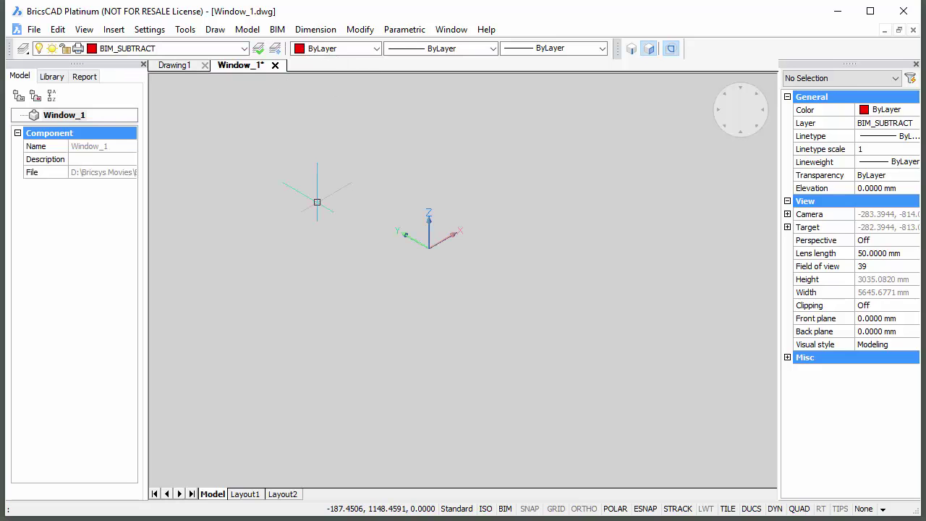
{"action": "scroll", "coordinate": [317, 202], "scroll_direction": "down", "scroll_amount": 3}
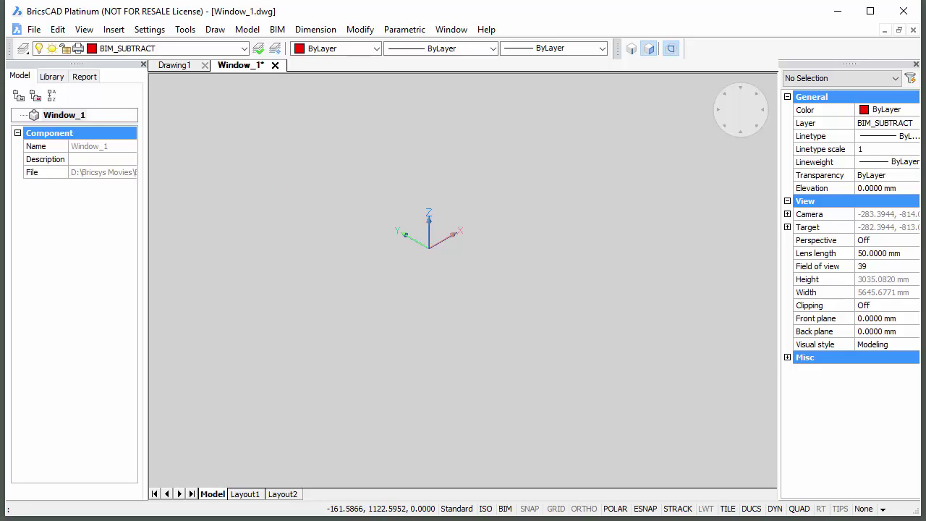
{"action": "right_click", "coordinate": [389, 254]}
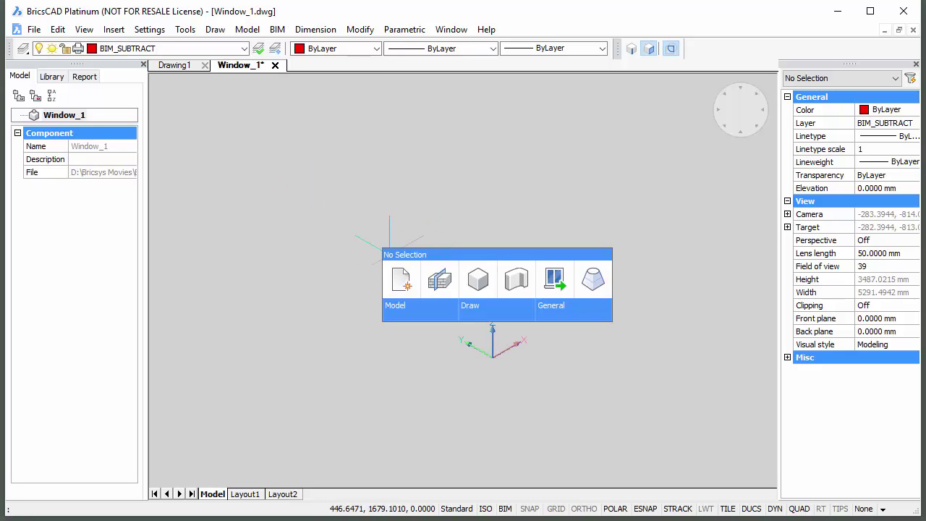
{"action": "mouse_move", "coordinate": [478, 310]}
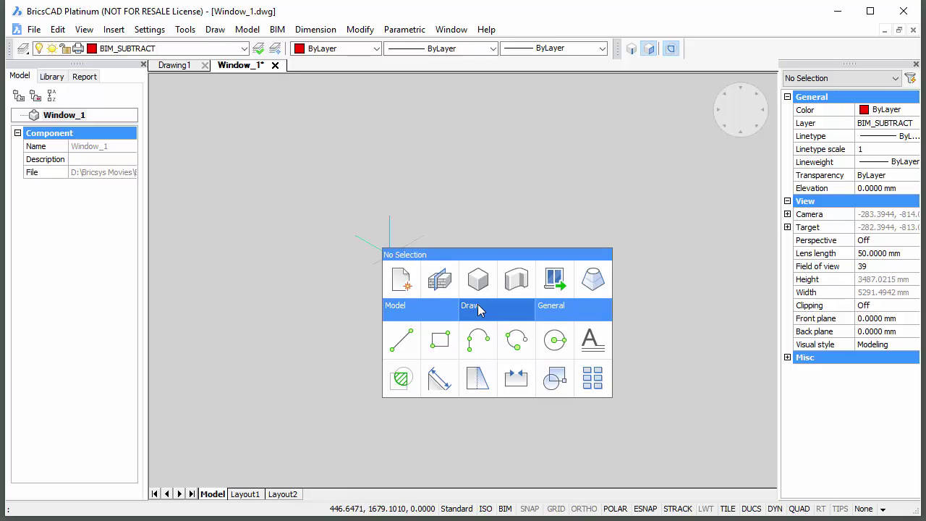
{"action": "left_click", "coordinate": [440, 339]}
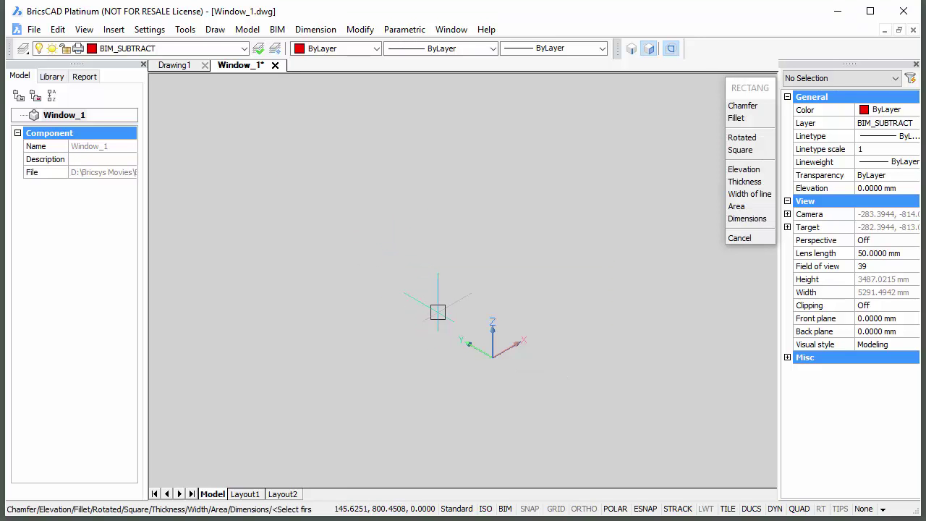
{"action": "type", "text": "0,0"}
{"action": "key", "text": "Return"}
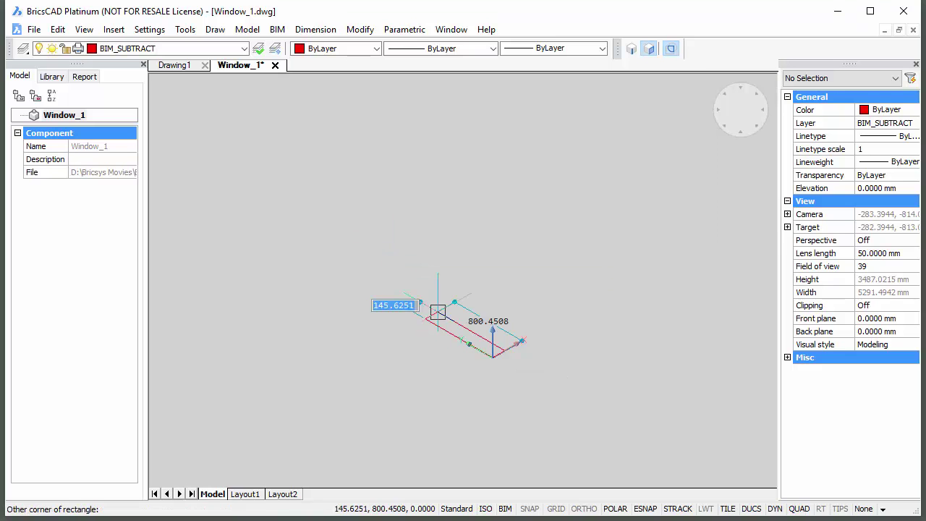
Step: Make the rectangle 1000 by 1000 and centre it in the view
{"action": "type", "text": "1000"}
{"action": "key", "text": "Tab"}
{"action": "type", "text": "1000"}
{"action": "key", "text": "Return"}
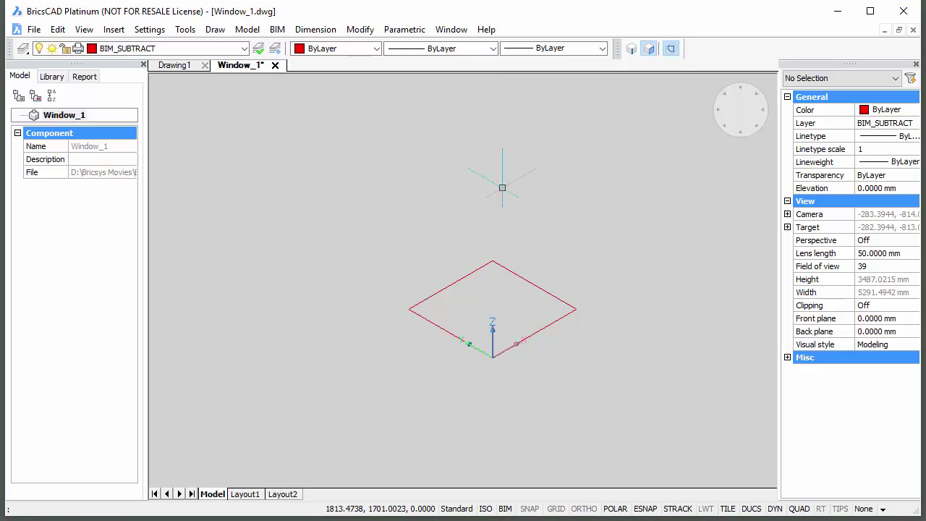
{"action": "middle_click_drag", "start_coordinate": [510, 301], "coordinate": [478, 243]}
{"action": "scroll", "coordinate": [472, 213], "scroll_direction": "up", "scroll_amount": 2}
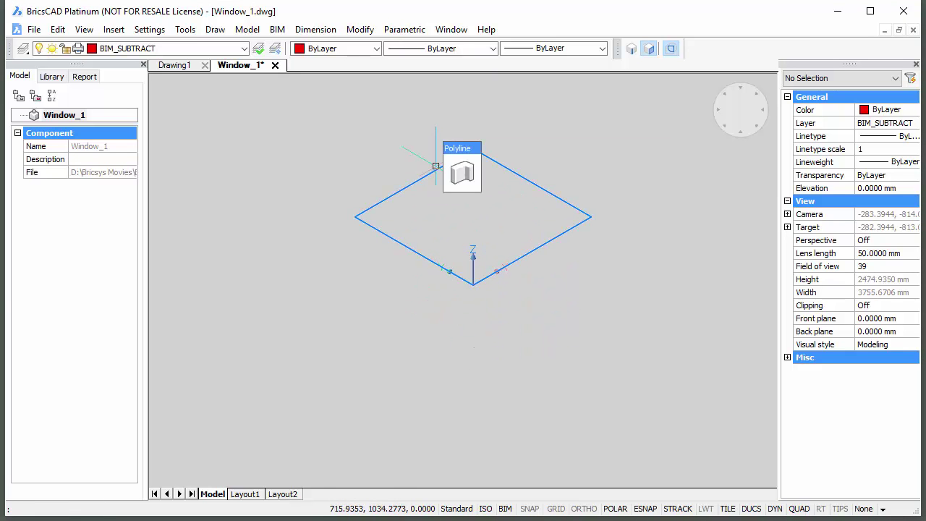
{"action": "mouse_move", "coordinate": [462, 173]}
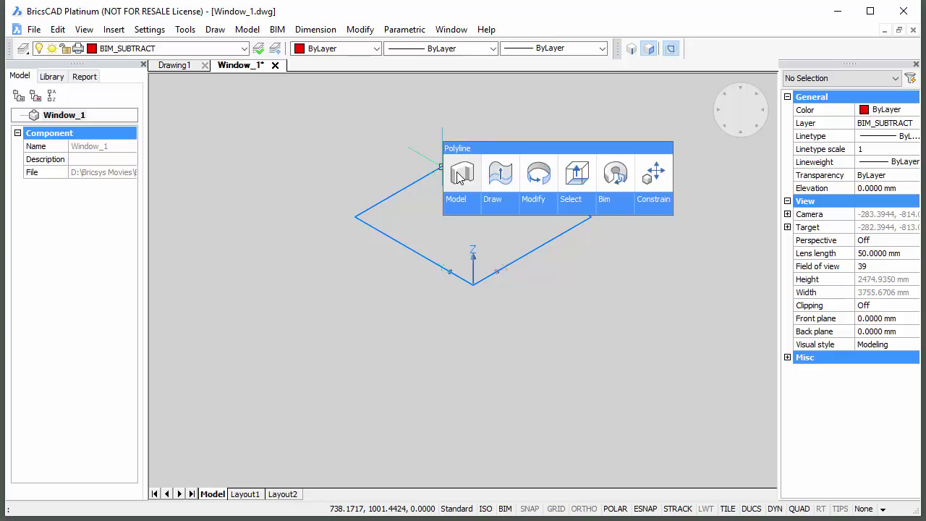
Step: Extrude the 1000 by 1000 rectangle 1000 mm upward into a solid cube
{"action": "left_click", "coordinate": [576, 174]}
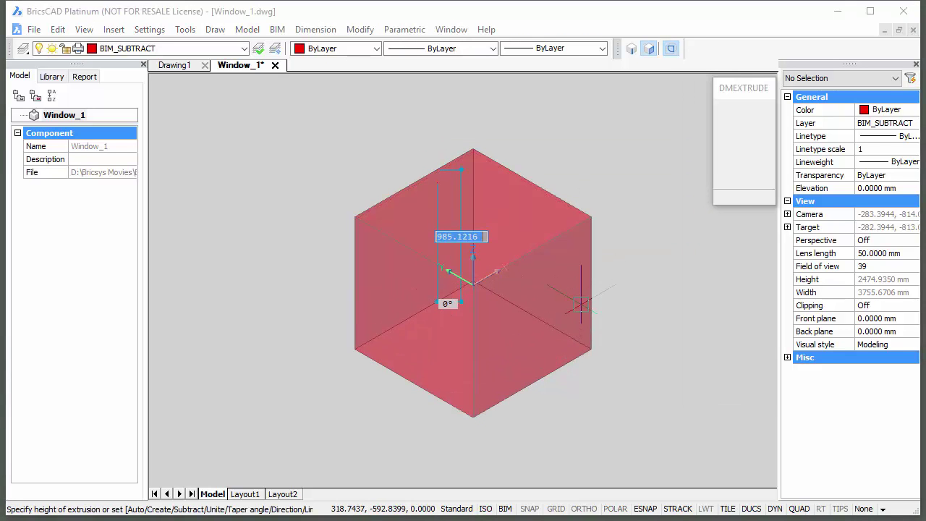
{"action": "type", "text": "1000"}
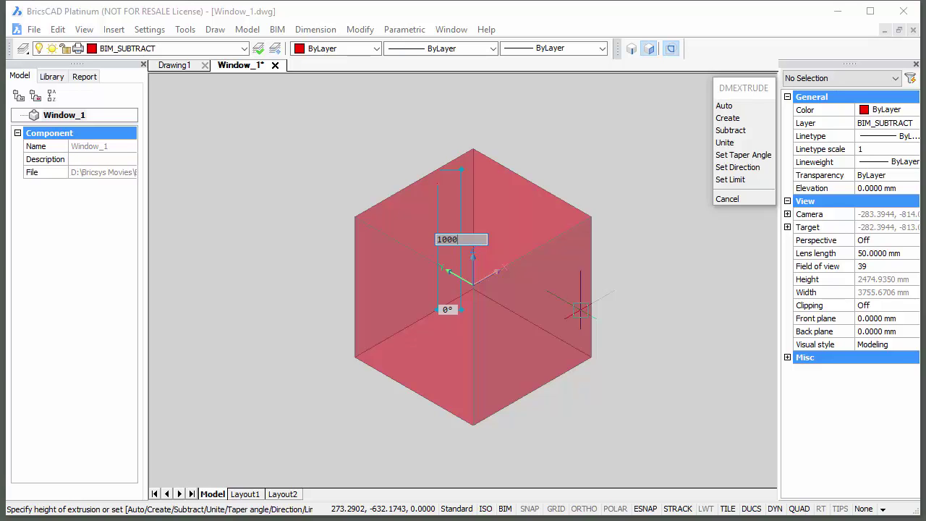
{"action": "key", "text": "Return"}
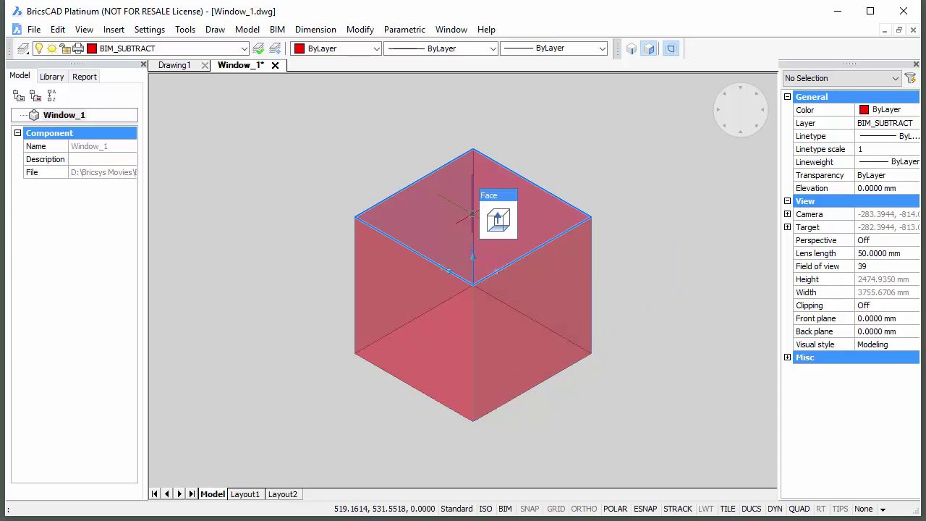
{"action": "mouse_move", "coordinate": [497, 222]}
{"action": "mouse_move", "coordinate": [676, 251]}
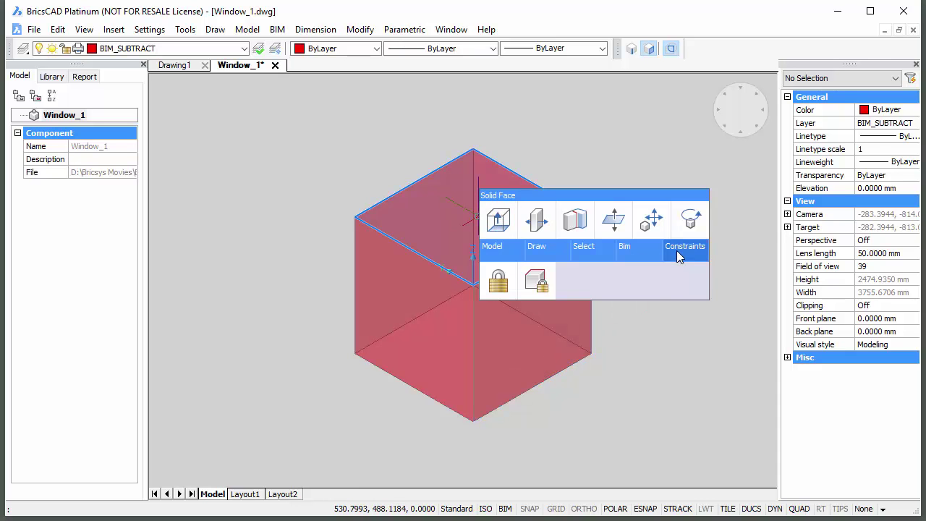
Step: Add fixation constraints to three faces of the cube
{"action": "left_click", "coordinate": [498, 280]}
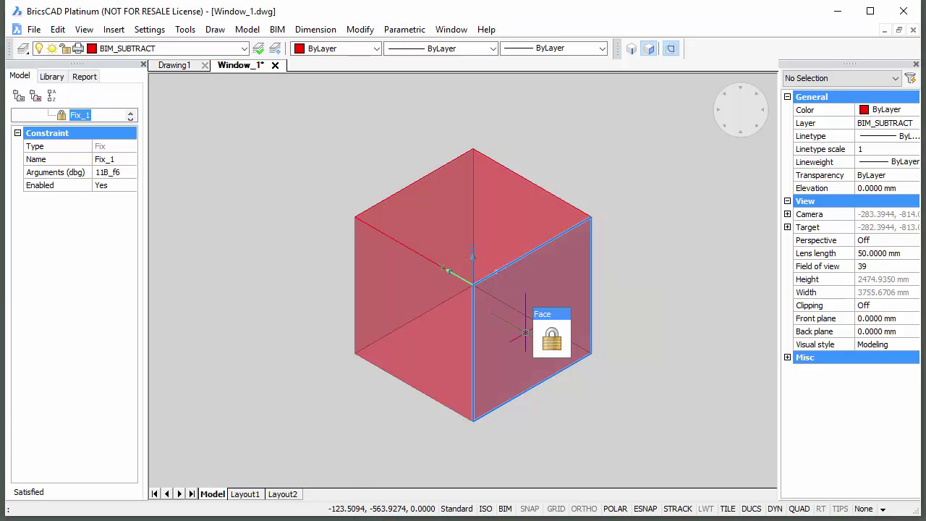
{"action": "left_click", "coordinate": [551, 340]}
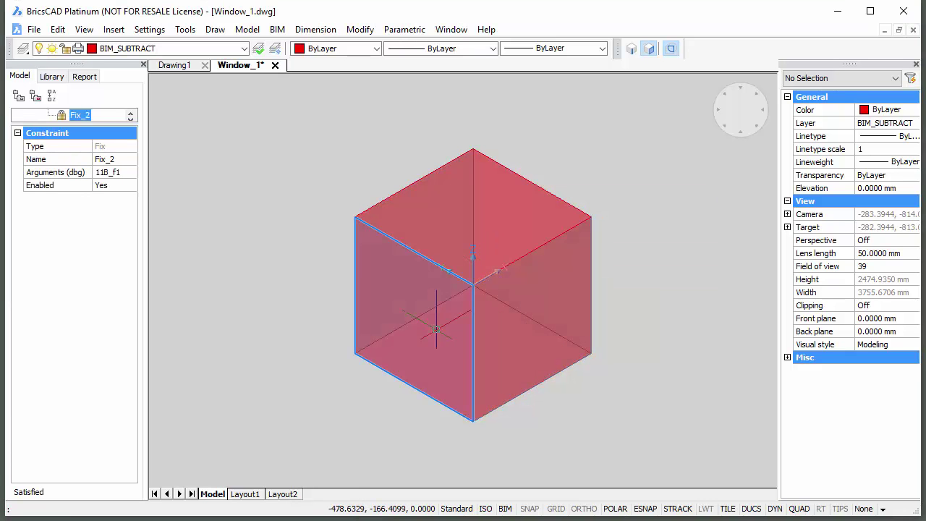
{"action": "left_click", "coordinate": [462, 336]}
Step: Review Fix_1 to Fix_3 in the Model tree and select the cube's right and left faces
{"action": "left_click_drag", "start_coordinate": [80, 125], "coordinate": [94, 295]}
{"action": "left_click", "coordinate": [84, 162]}
{"action": "left_click", "coordinate": [86, 173]}
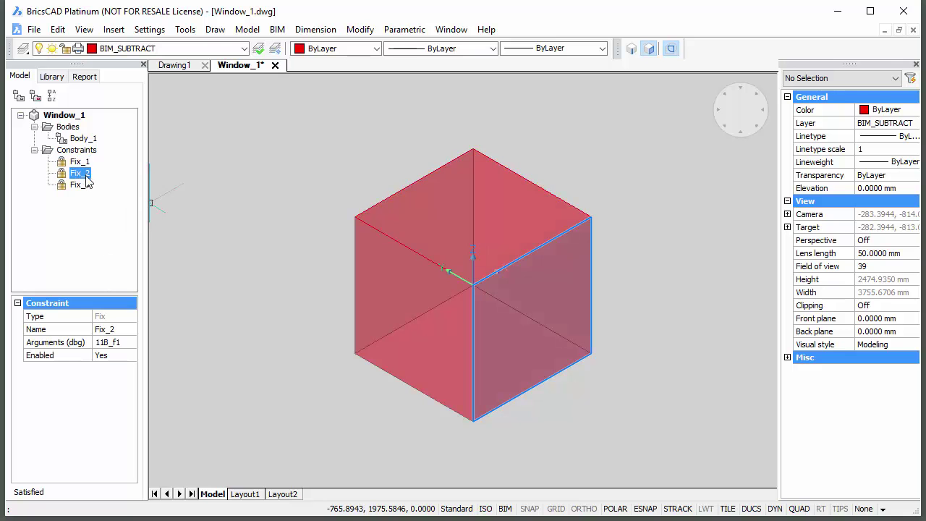
{"action": "left_click", "coordinate": [86, 186]}
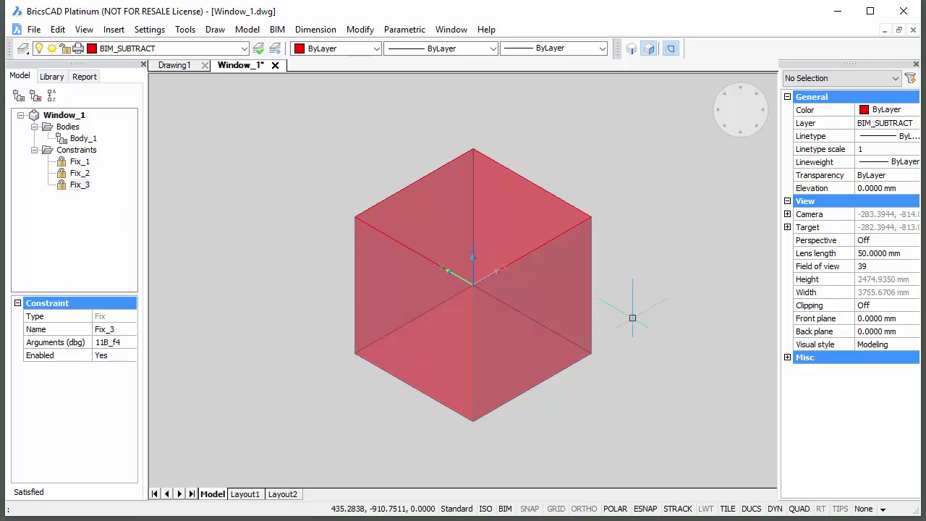
{"action": "left_click", "coordinate": [557, 303]}
{"action": "left_click", "coordinate": [443, 217]}
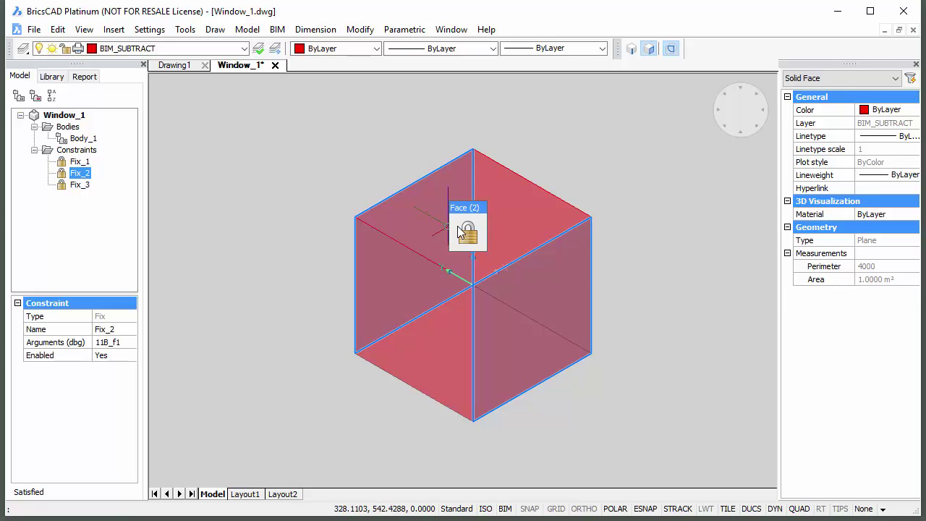
Step: Constrain the selected right and left faces to a 1000 distance (Distance_4)
{"action": "mouse_move", "coordinate": [467, 232]}
{"action": "mouse_move", "coordinate": [651, 260]}
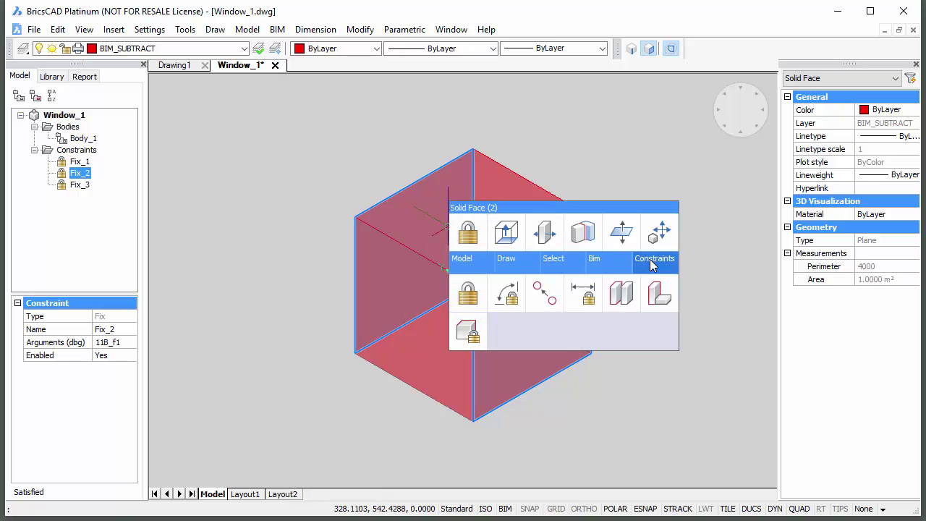
{"action": "left_click", "coordinate": [586, 297]}
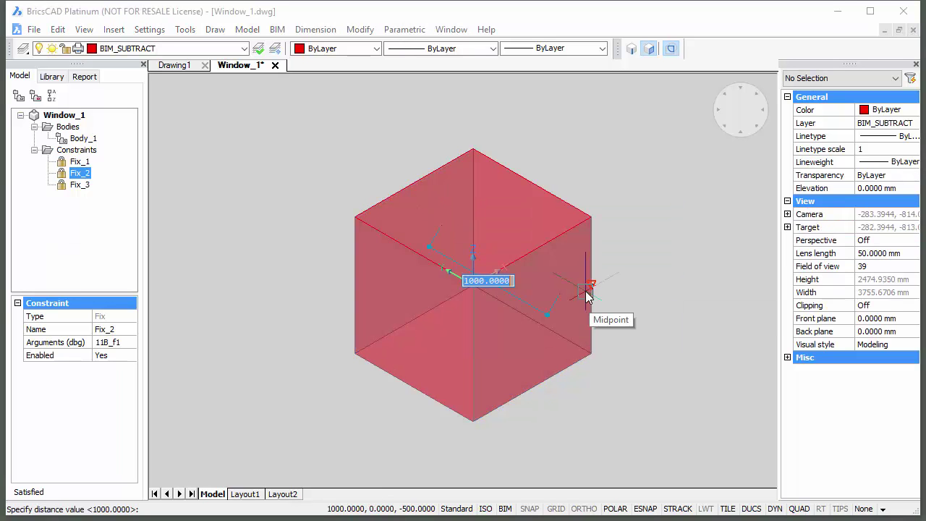
{"action": "key", "text": "Return"}
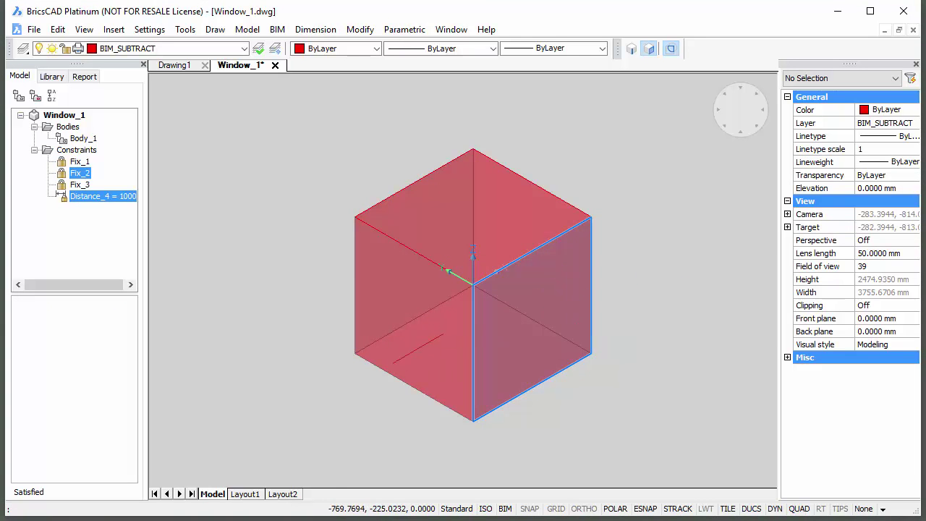
Step: Add a second 1000 distance between another opposite face pair, then inspect Distance_4 and Distance_5
{"action": "left_click", "coordinate": [409, 296]}
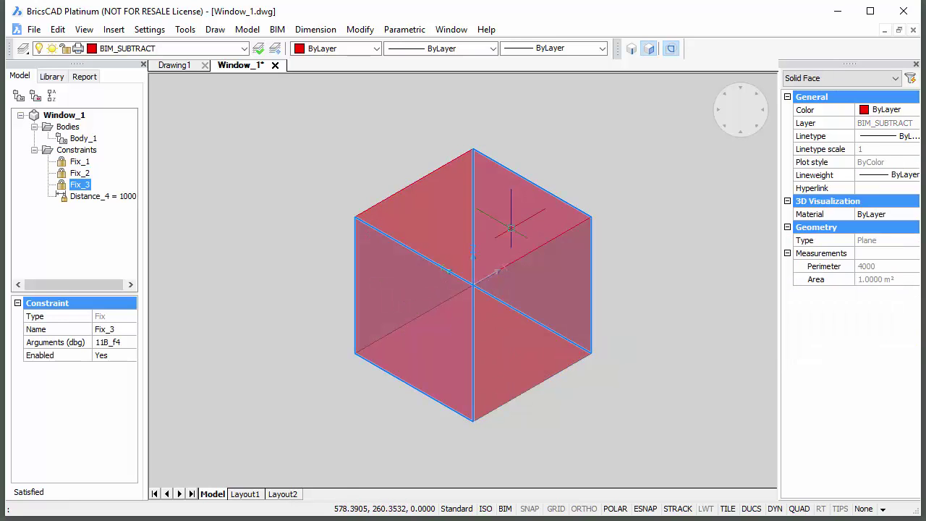
{"action": "mouse_move", "coordinate": [517, 230]}
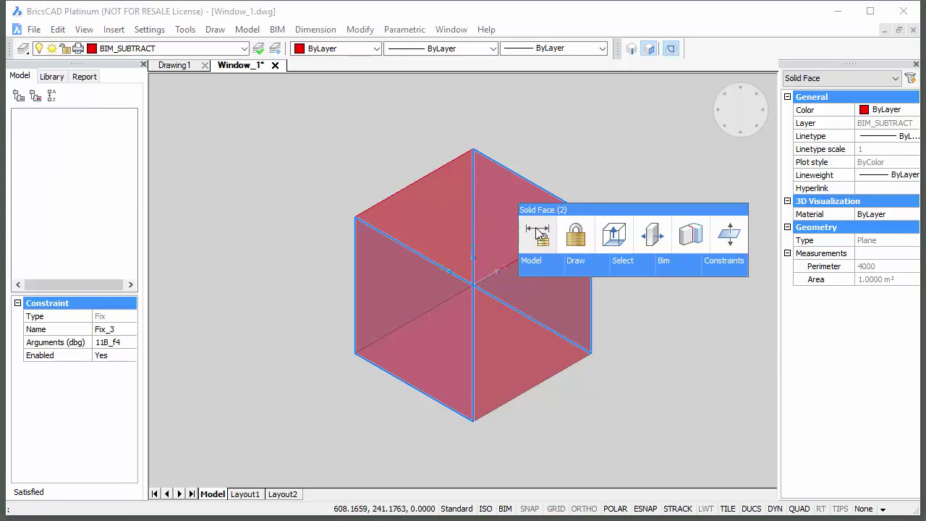
{"action": "left_click", "coordinate": [539, 233]}
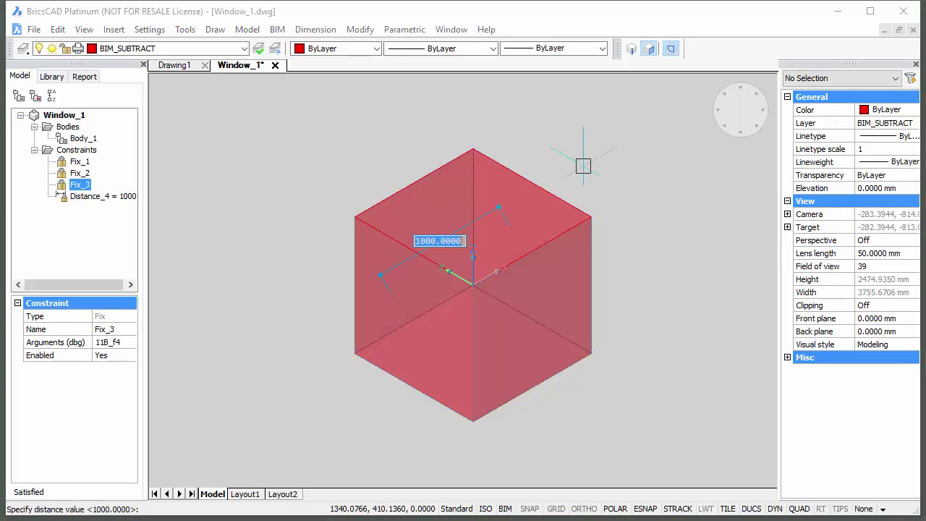
{"action": "key", "text": "Return"}
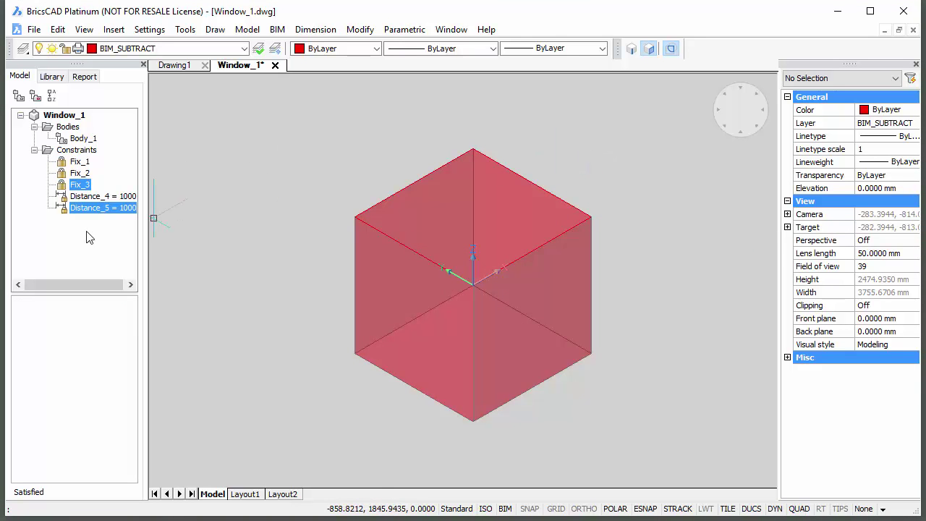
{"action": "left_click", "coordinate": [82, 197]}
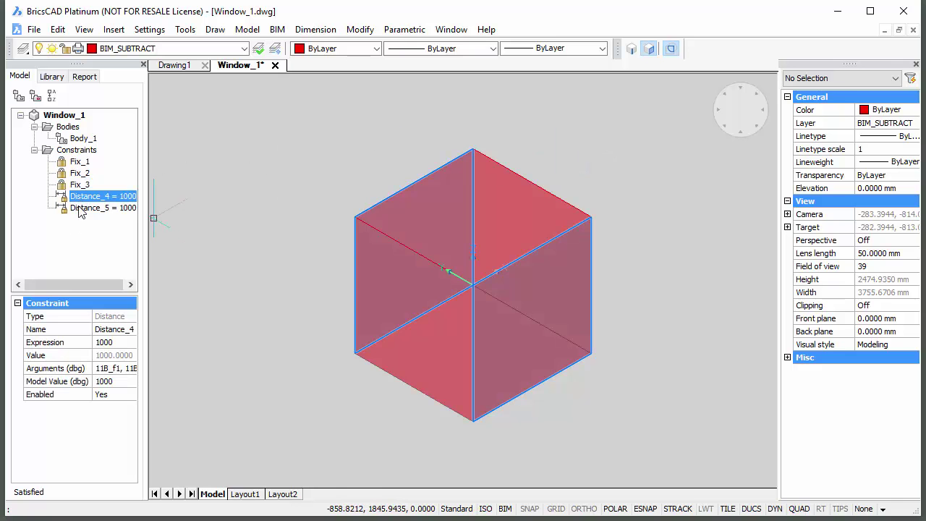
{"action": "left_click", "coordinate": [81, 208]}
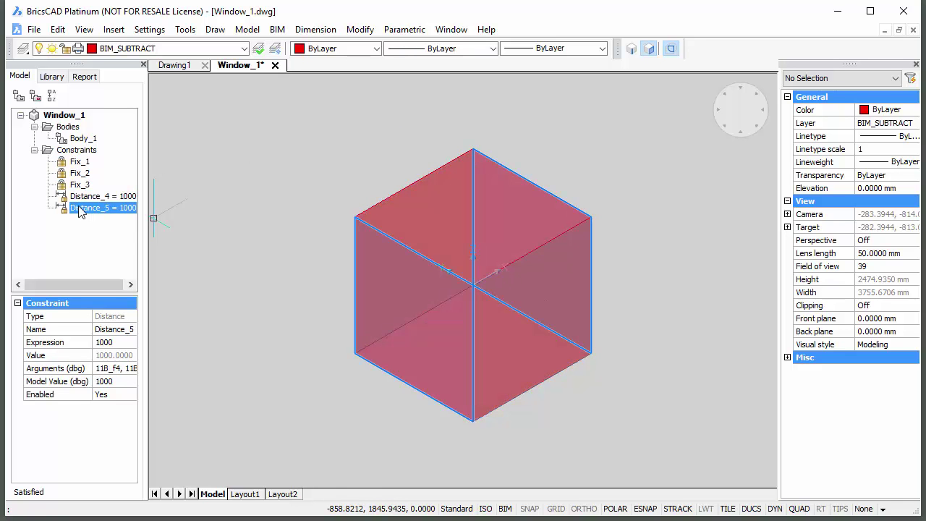
Step: Add parameter W to Window_1 with expression 1000 and description Width
{"action": "right_click", "coordinate": [64, 117]}
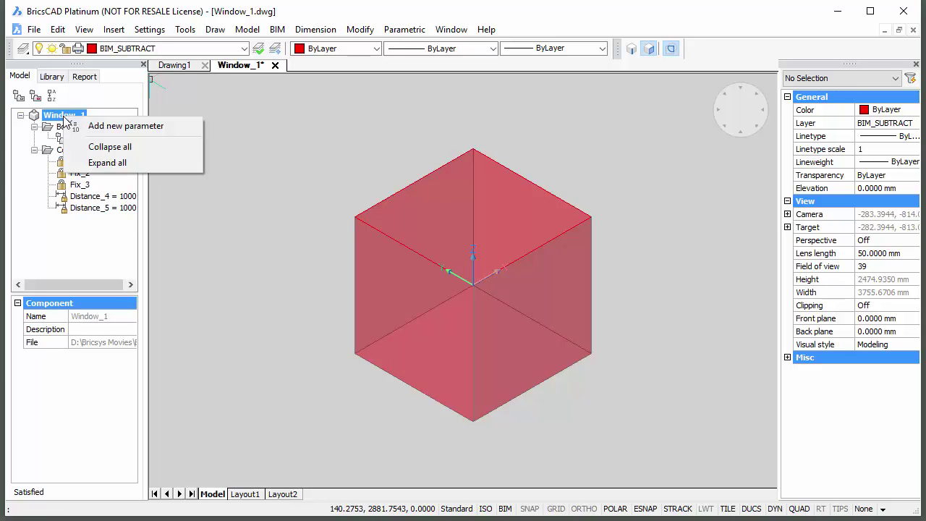
{"action": "left_click", "coordinate": [99, 128]}
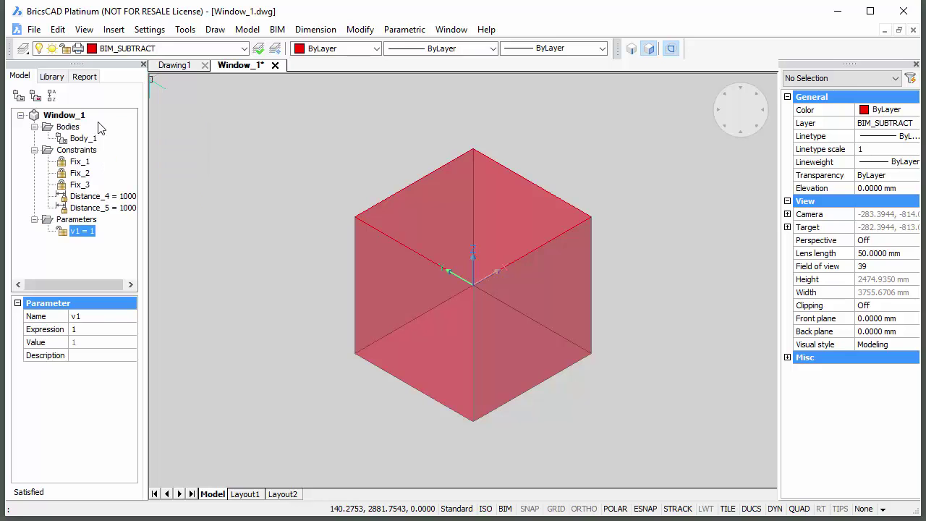
{"action": "left_click", "coordinate": [99, 317]}
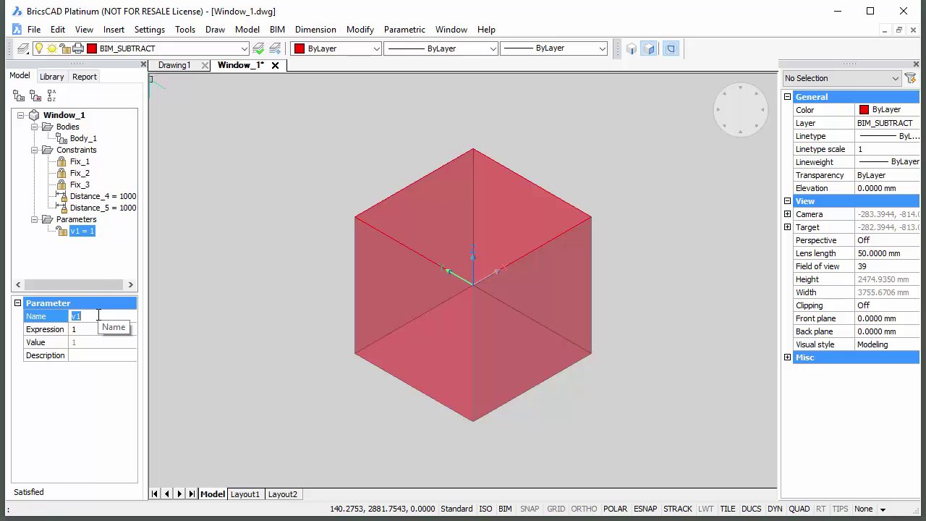
{"action": "type", "text": "W"}
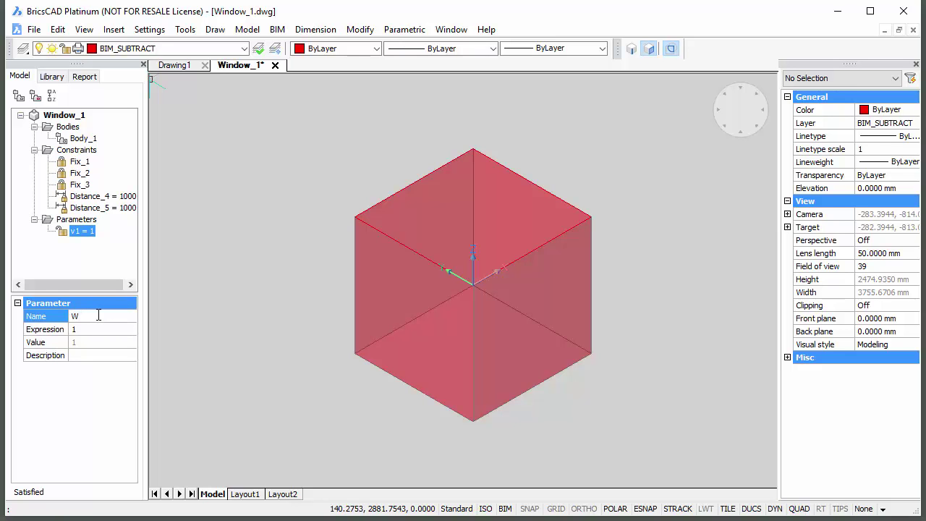
{"action": "left_click", "coordinate": [98, 330]}
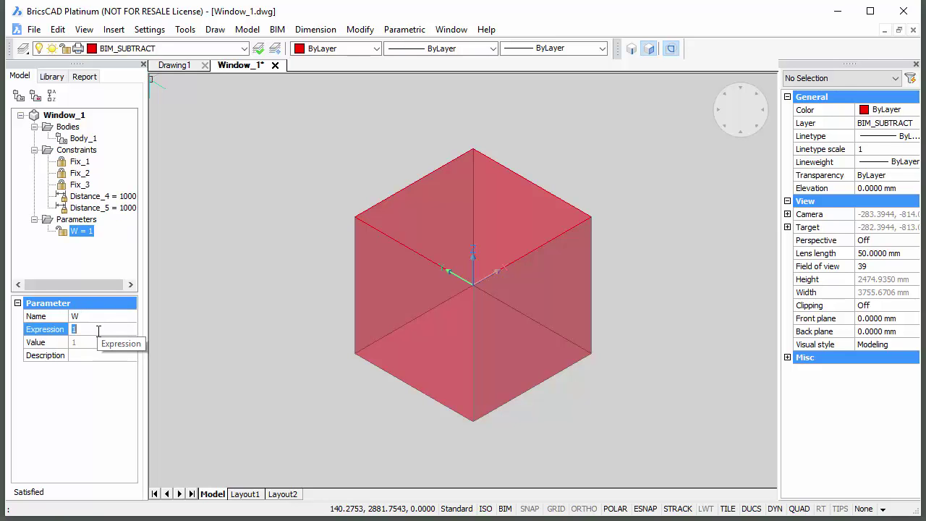
{"action": "type", "text": "000"}
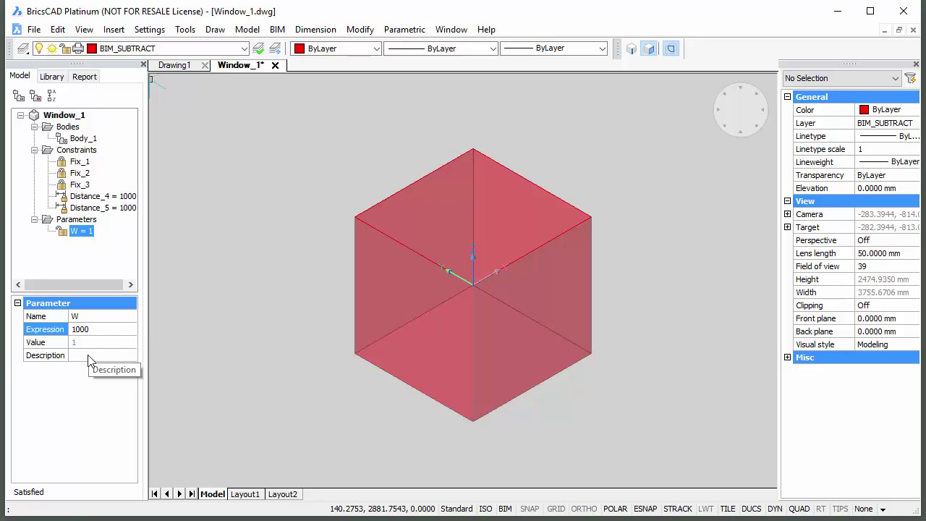
{"action": "left_click", "coordinate": [89, 355]}
{"action": "type", "text": "Width"}
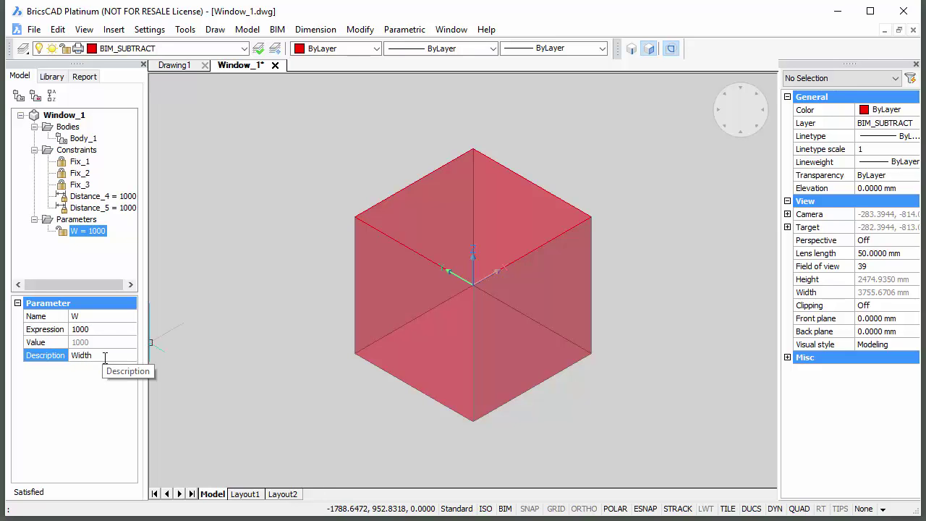
{"action": "key", "text": "Return"}
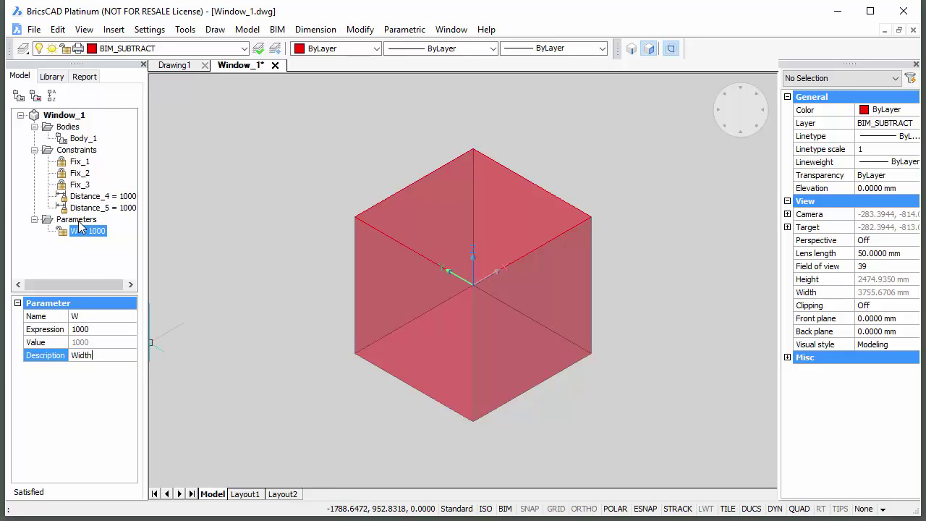
Step: Add parameter H with expression 1000 and description Height under Parameters
{"action": "right_click", "coordinate": [80, 223]}
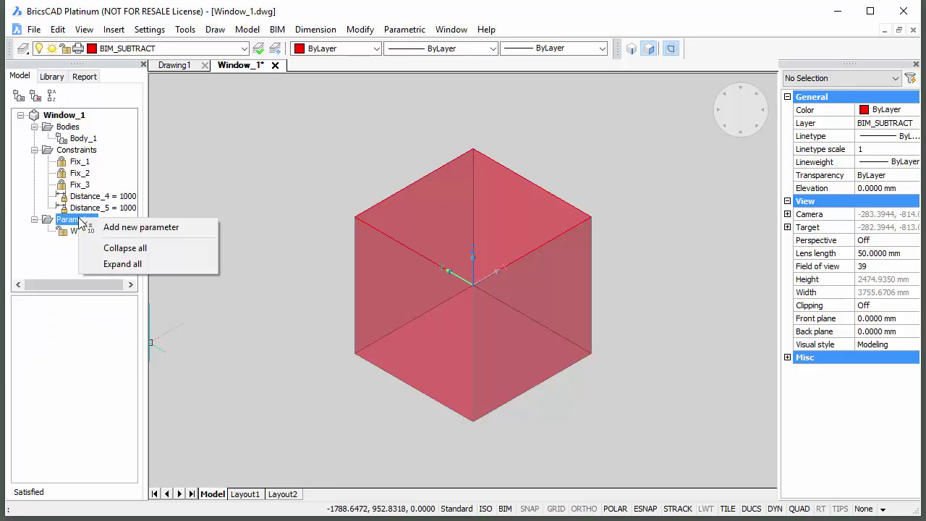
{"action": "left_click", "coordinate": [130, 230]}
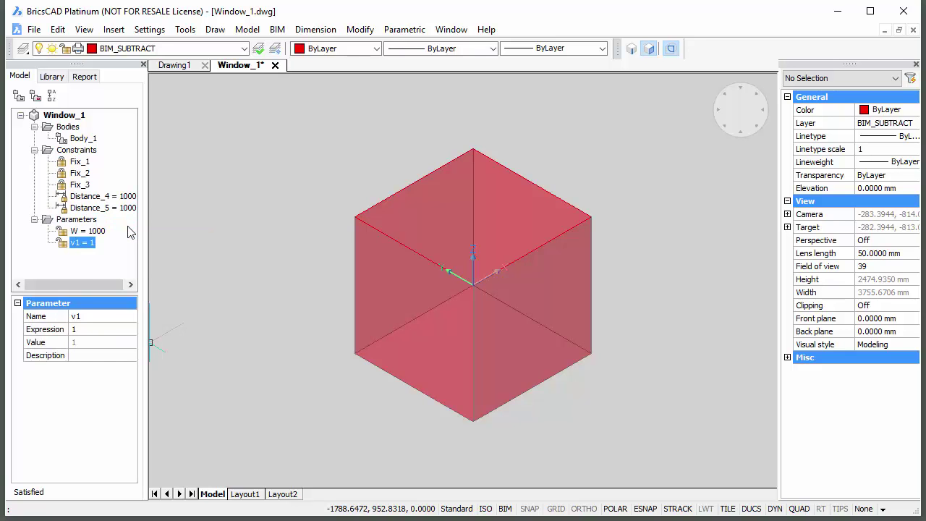
{"action": "left_click", "coordinate": [116, 316]}
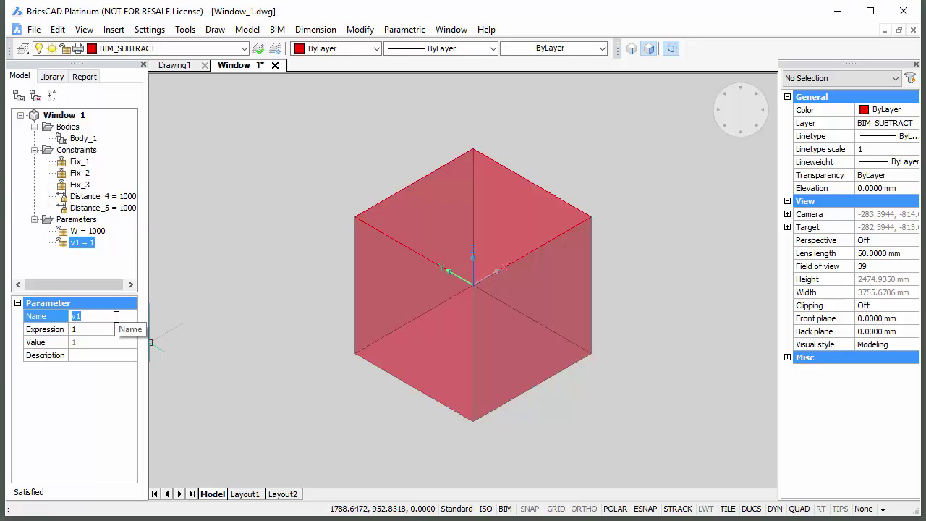
{"action": "type", "text": "H"}
{"action": "left_click", "coordinate": [113, 328]}
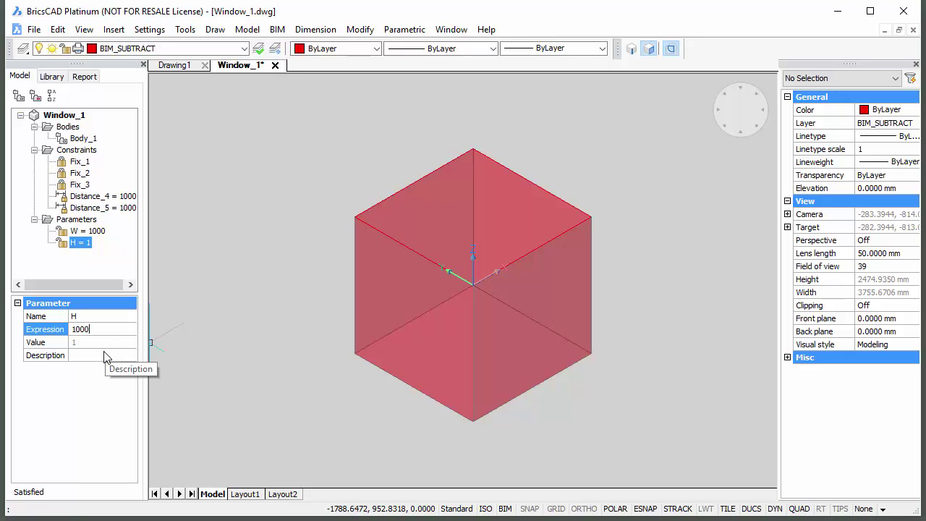
{"action": "left_click", "coordinate": [104, 352]}
{"action": "type", "text": "Height"}
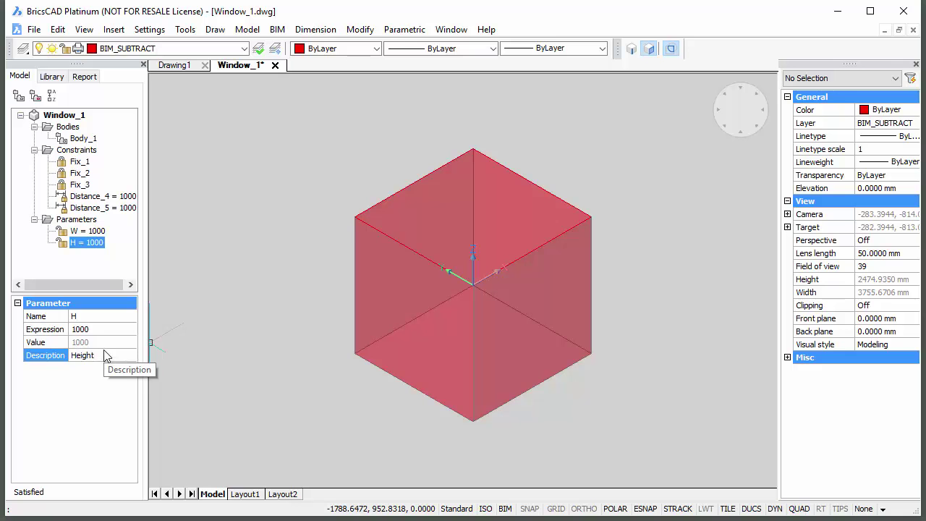
Step: Set Distance_4's expression to H
{"action": "left_click", "coordinate": [105, 197]}
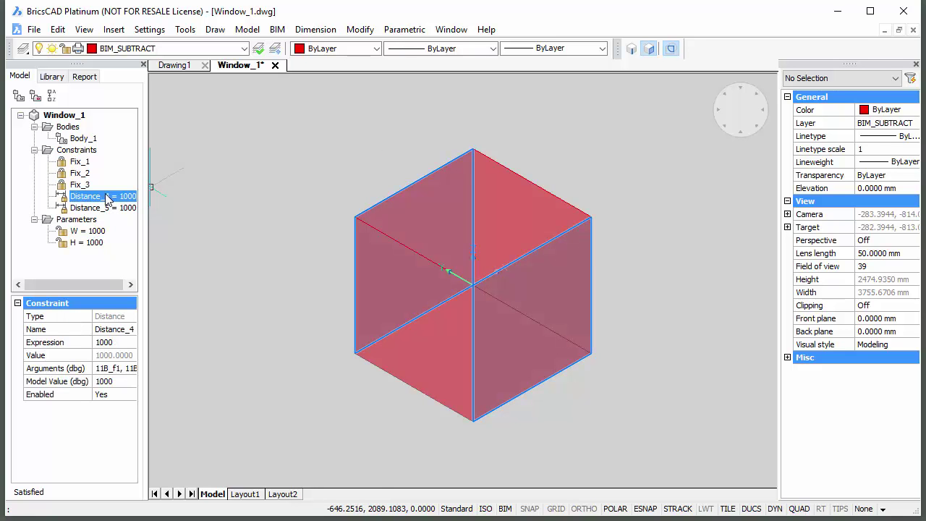
{"action": "left_click", "coordinate": [128, 343]}
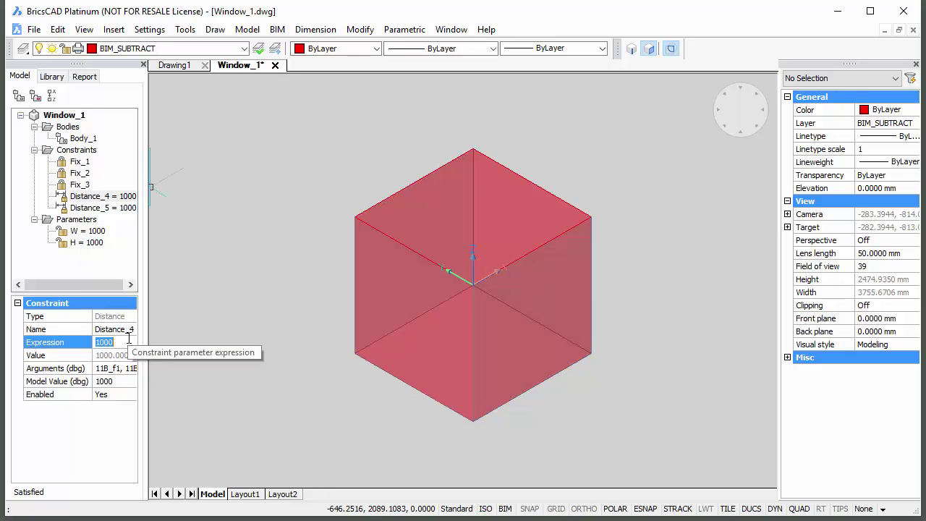
{"action": "type", "text": "H"}
Step: Set Distance_5's expression to W
{"action": "left_click", "coordinate": [93, 209]}
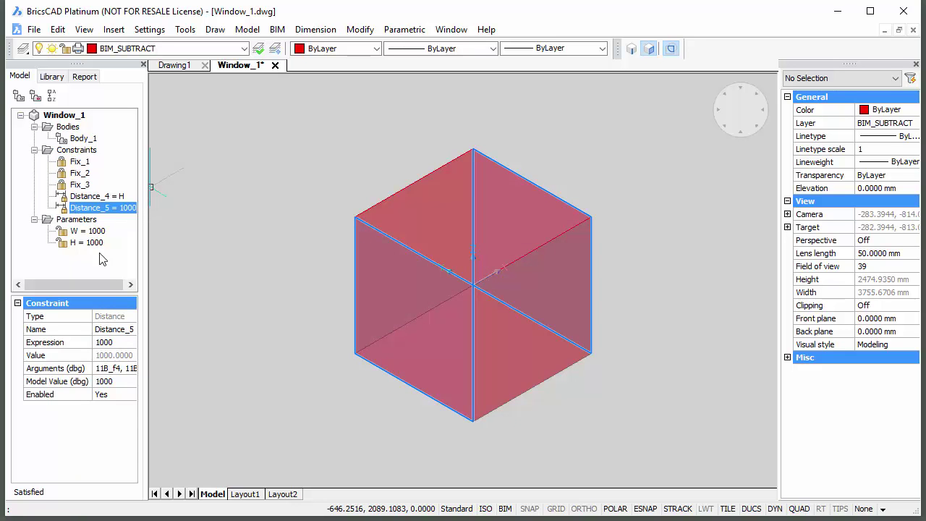
{"action": "left_click", "coordinate": [121, 342]}
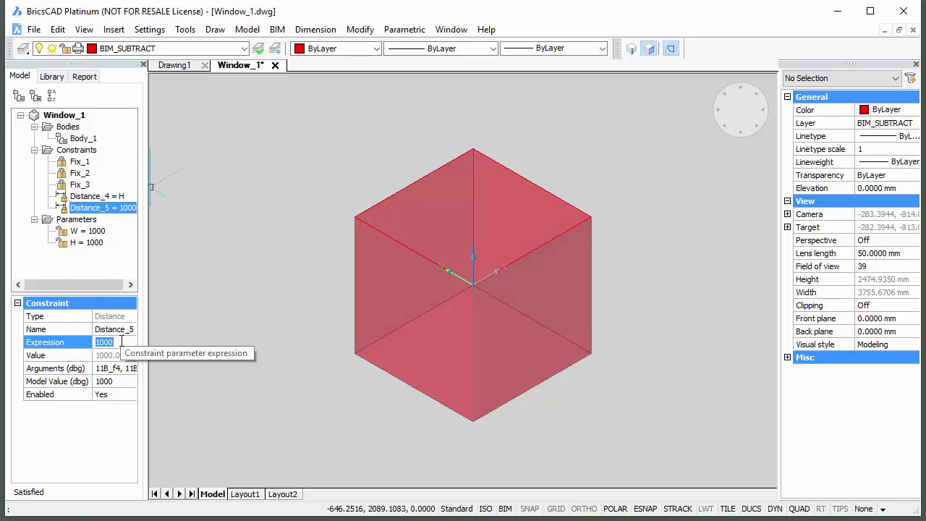
{"action": "type", "text": "W"}
{"action": "key", "text": "Return"}
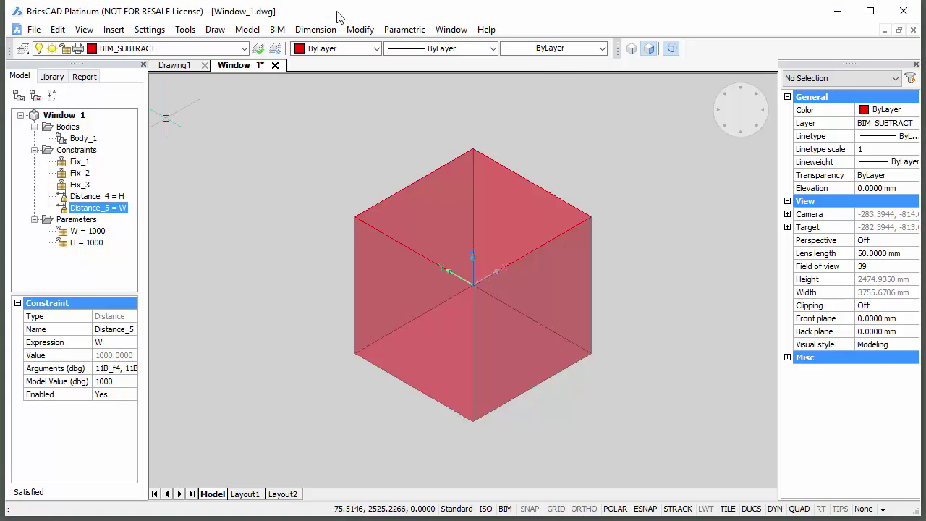
Step: Make WINDOW_FRAME the current layer and extrude the cube's top face 60 mm into a slab
{"action": "left_click", "coordinate": [243, 47]}
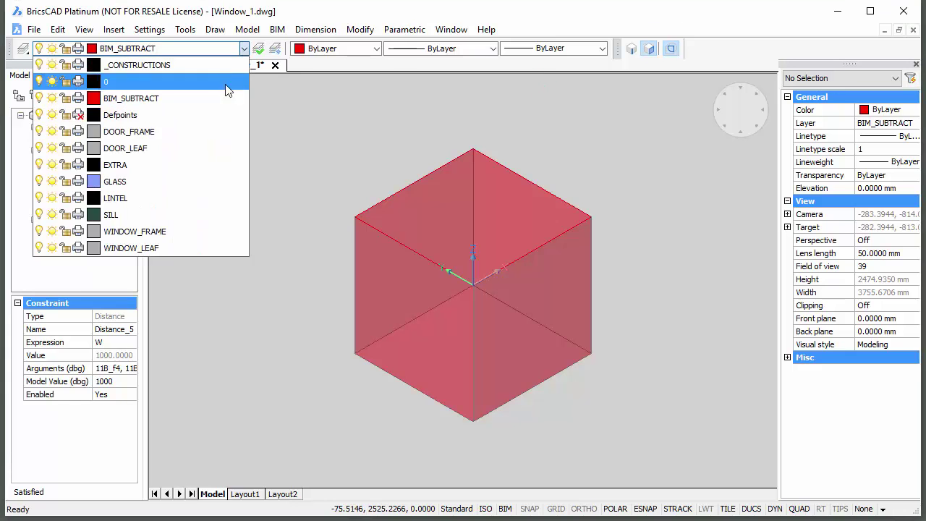
{"action": "left_click", "coordinate": [167, 232]}
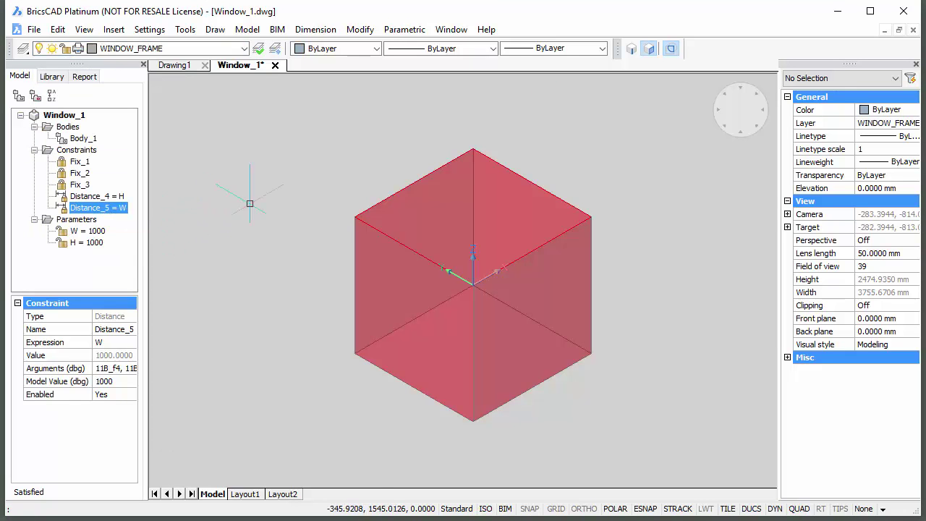
{"action": "mouse_move", "coordinate": [498, 203]}
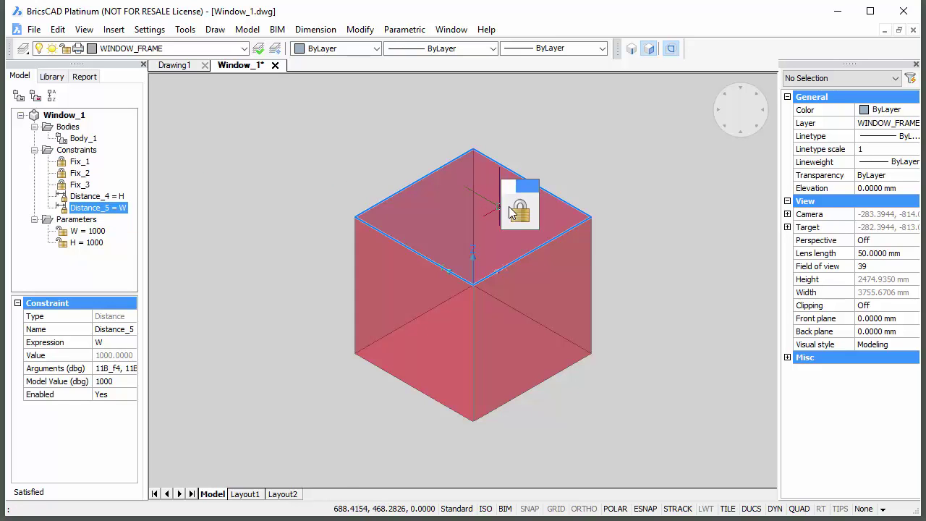
{"action": "left_click", "coordinate": [555, 211]}
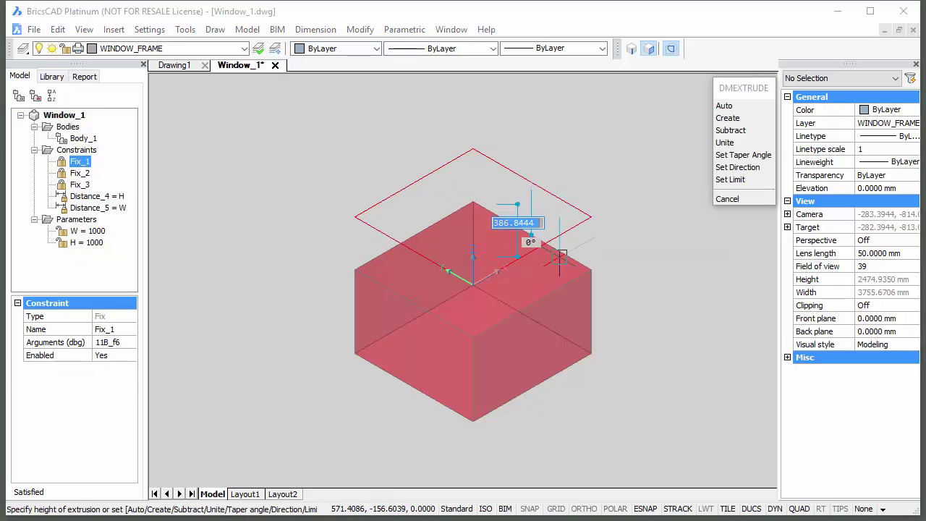
{"action": "type", "text": "60"}
{"action": "key", "text": "Return"}
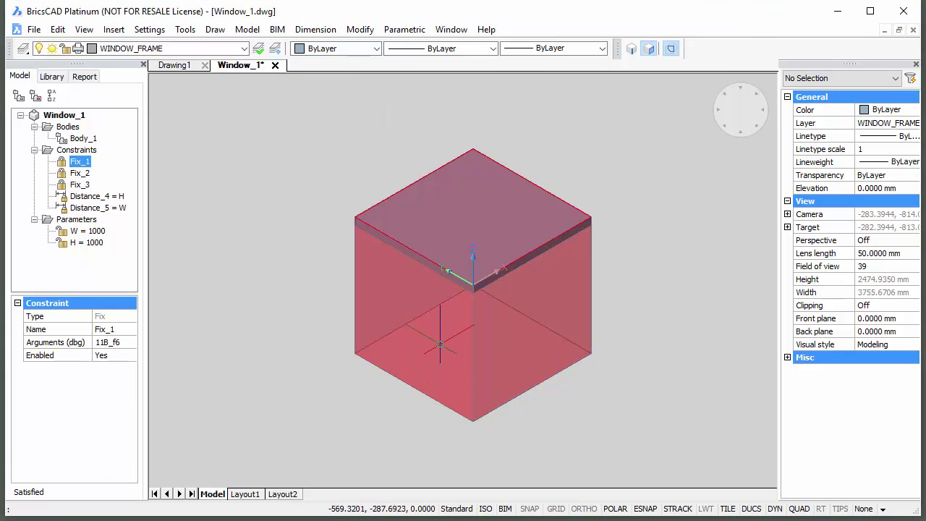
Step: Delete the original cube solid, leaving only the 60 mm slab
{"action": "mouse_move", "coordinate": [440, 346]}
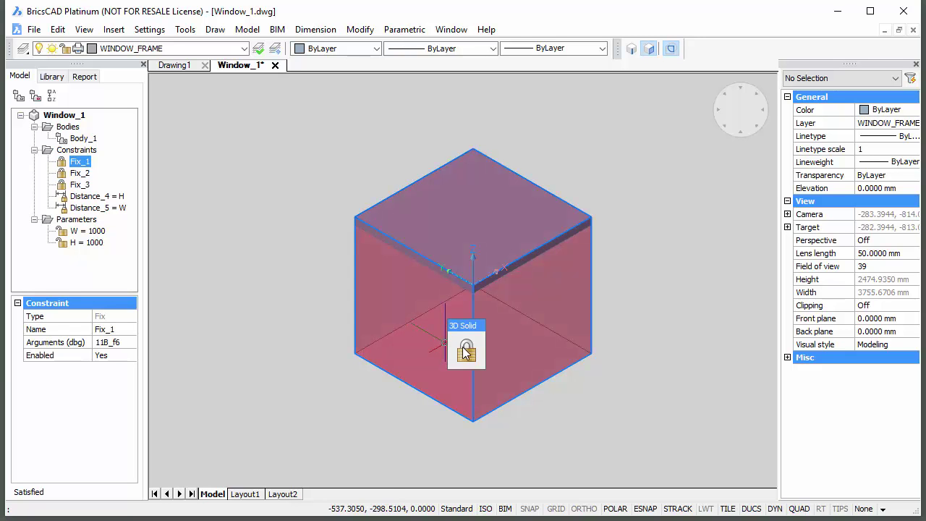
{"action": "mouse_move", "coordinate": [467, 352]}
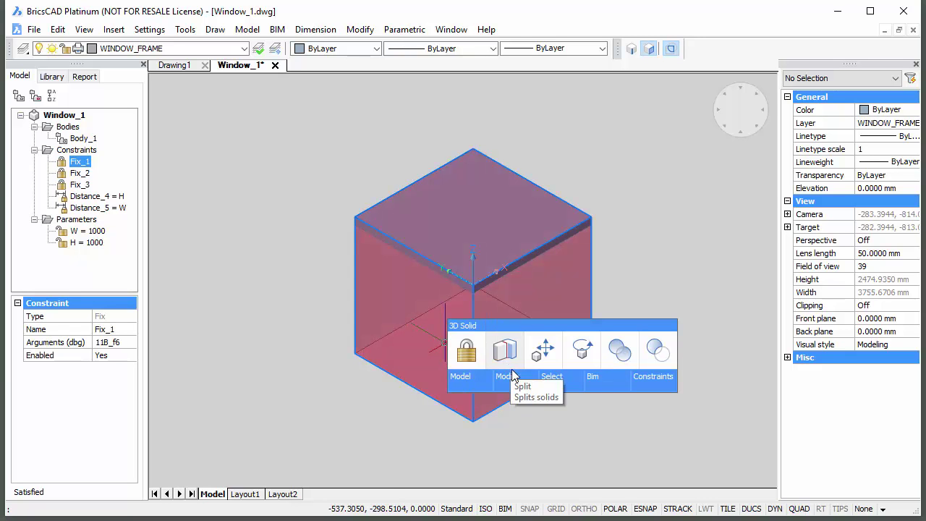
{"action": "mouse_move", "coordinate": [515, 377]}
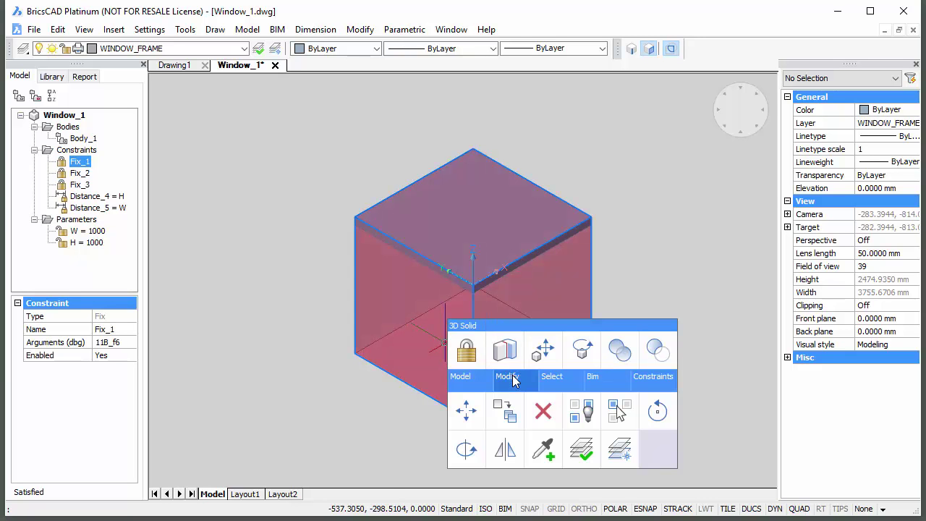
{"action": "left_click", "coordinate": [585, 410]}
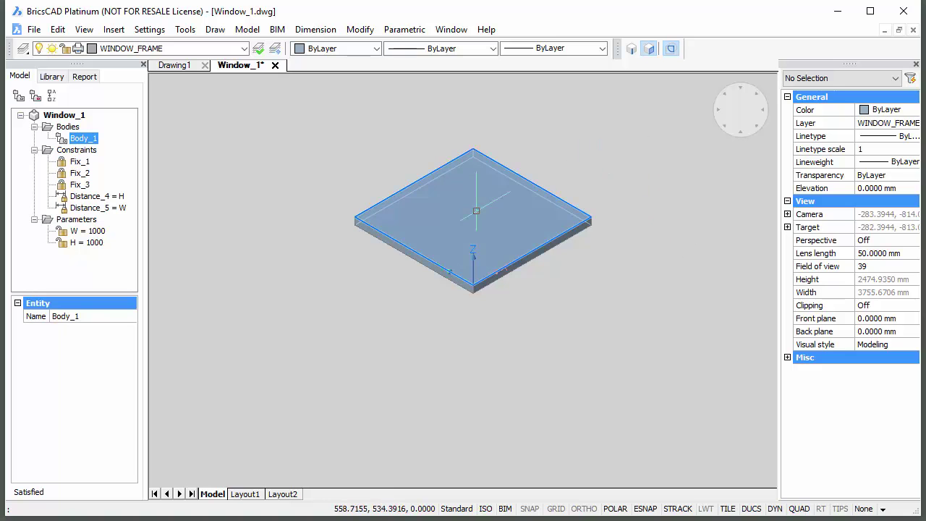
{"action": "mouse_move", "coordinate": [479, 212]}
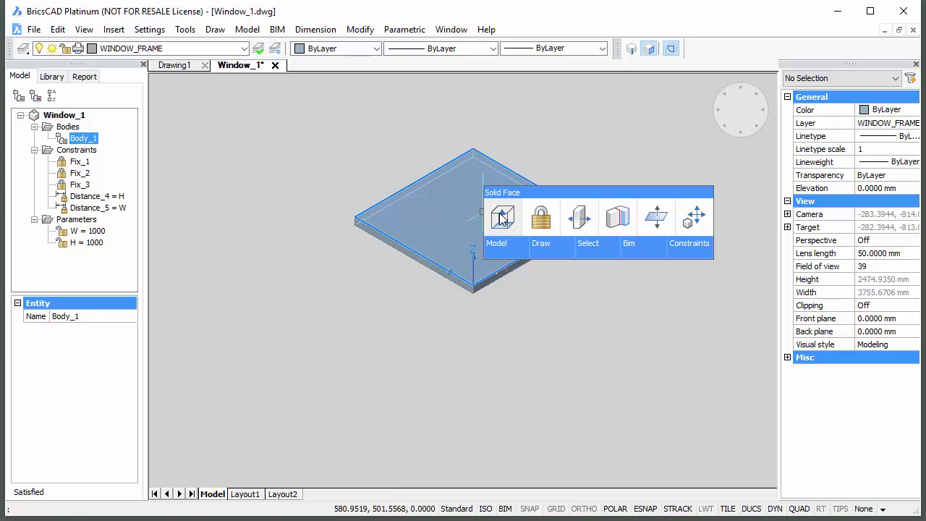
{"action": "mouse_move", "coordinate": [542, 242]}
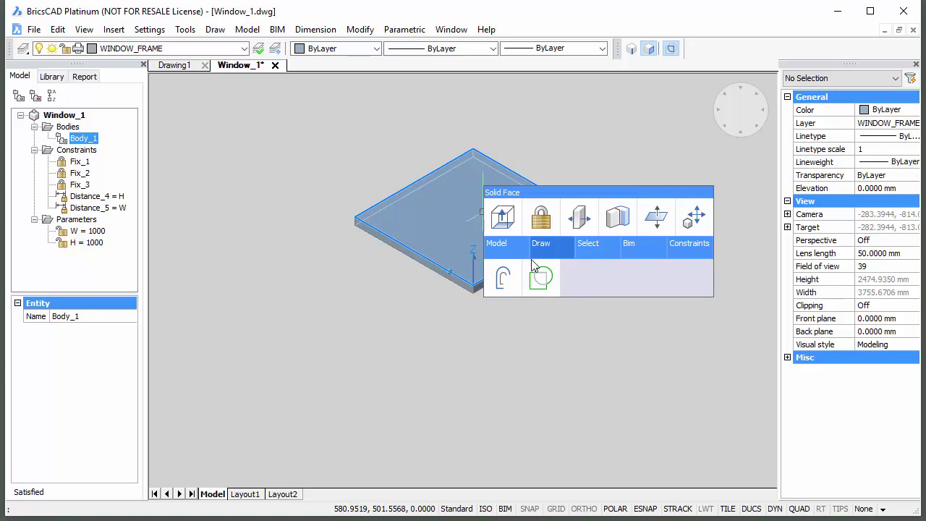
Step: Offset the slab's top outline 60 mm inward and extrude the inner boundary to cut out the middle
{"action": "left_click", "coordinate": [504, 278]}
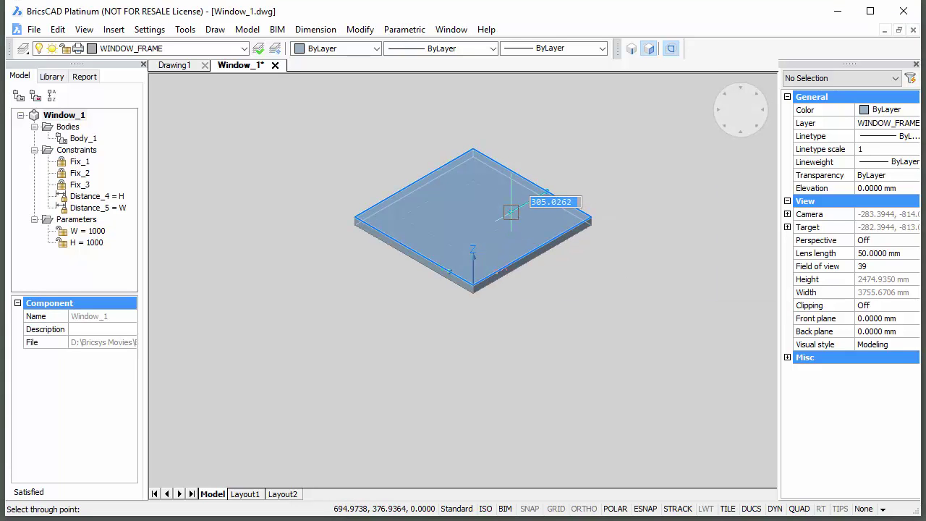
{"action": "type", "text": "6"}
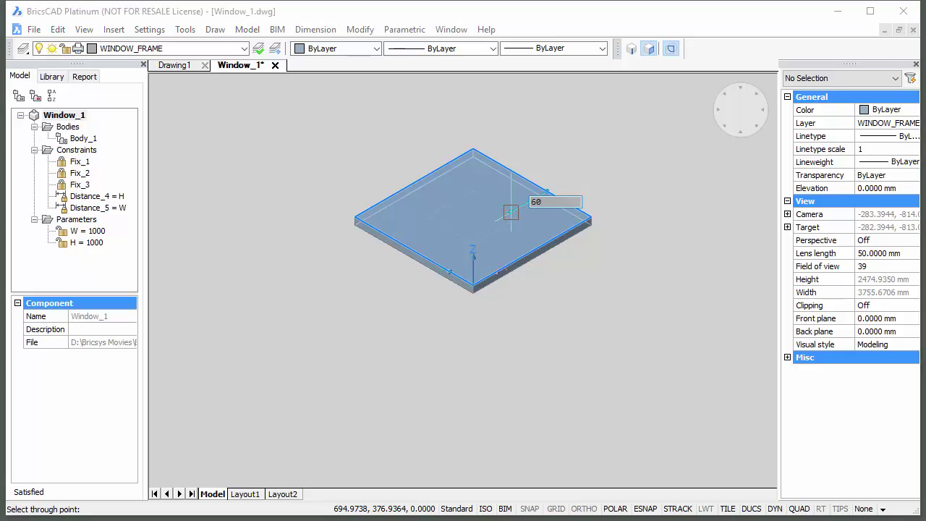
{"action": "type", "text": "0"}
{"action": "key", "text": "Return"}
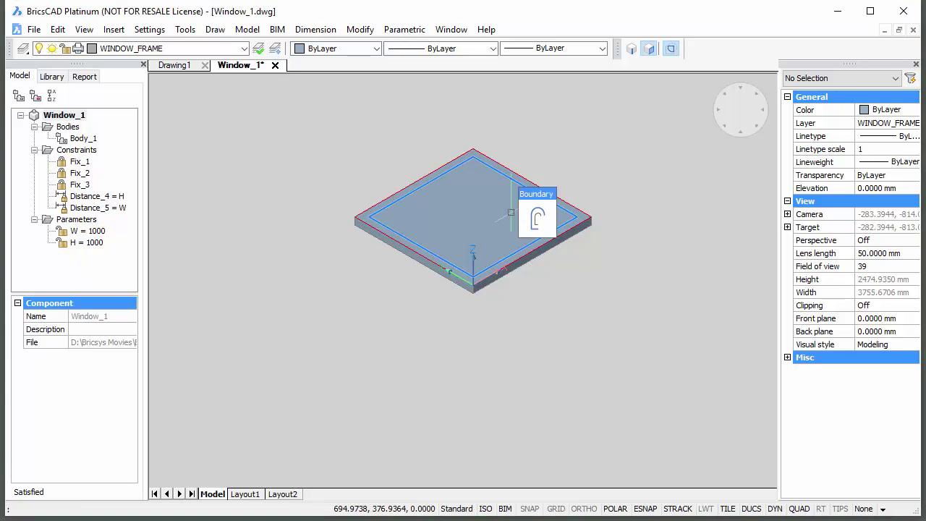
{"action": "mouse_move", "coordinate": [538, 220]}
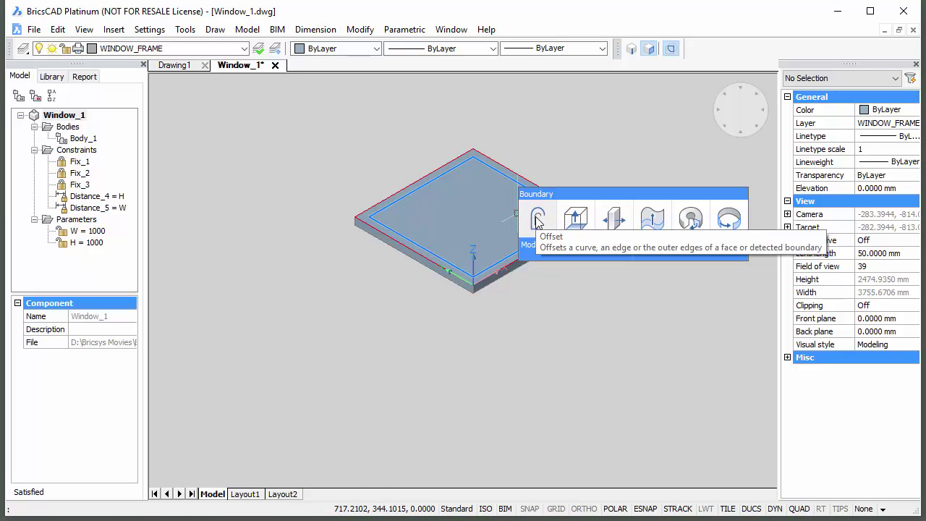
{"action": "left_click", "coordinate": [576, 221]}
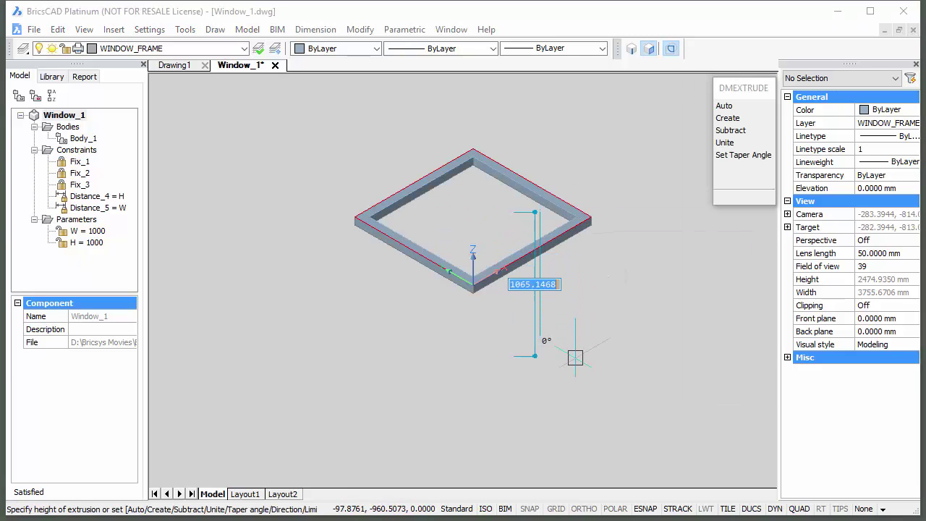
{"action": "key", "text": "Escape"}
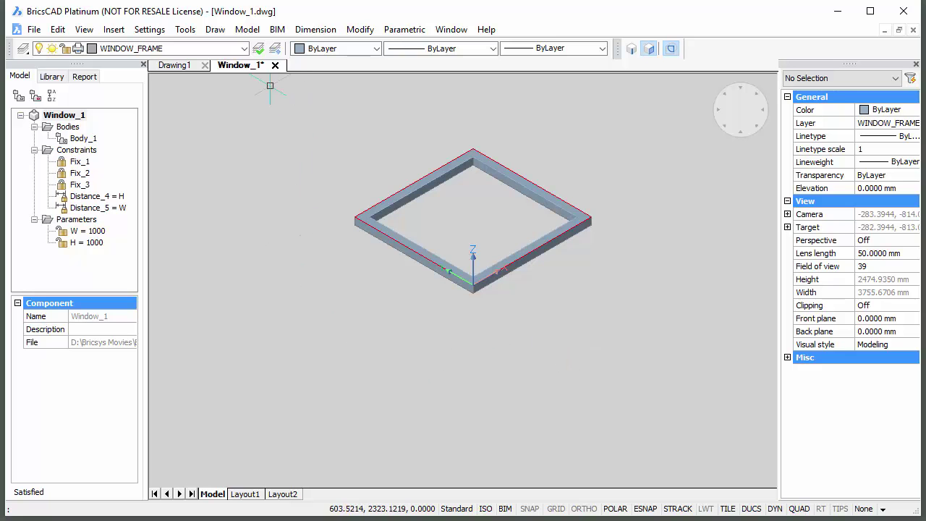
{"action": "left_click", "coordinate": [245, 49]}
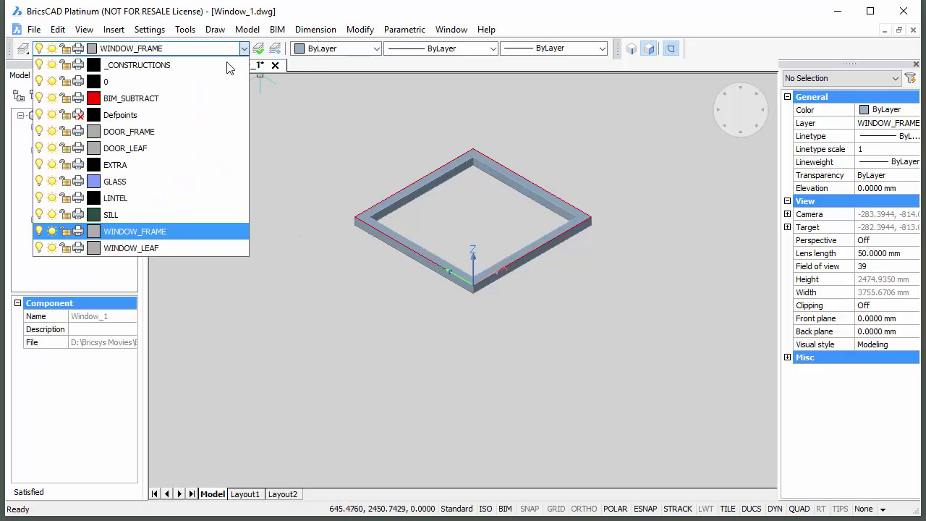
Step: On the WINDOW_LEAF layer, extrude the frame's inner opening 60 mm to form the leaf
{"action": "left_click", "coordinate": [131, 248]}
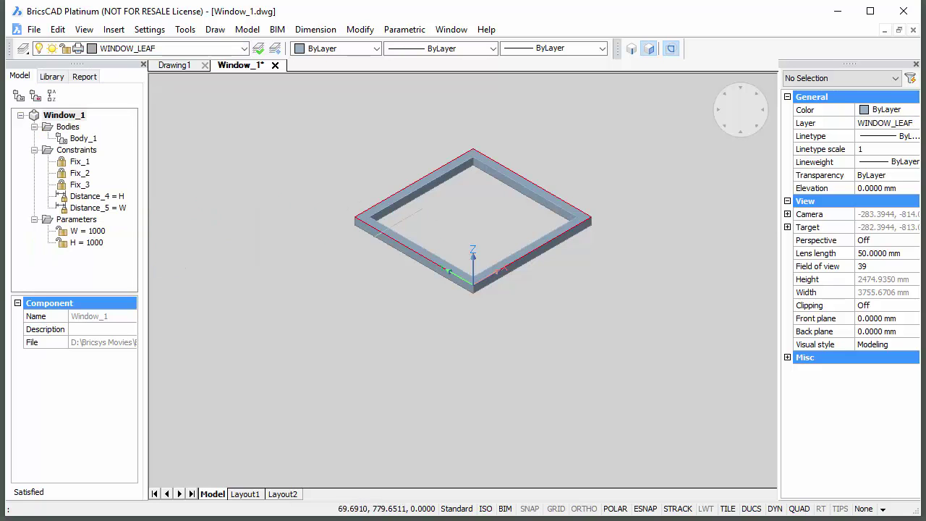
{"action": "mouse_move", "coordinate": [472, 226]}
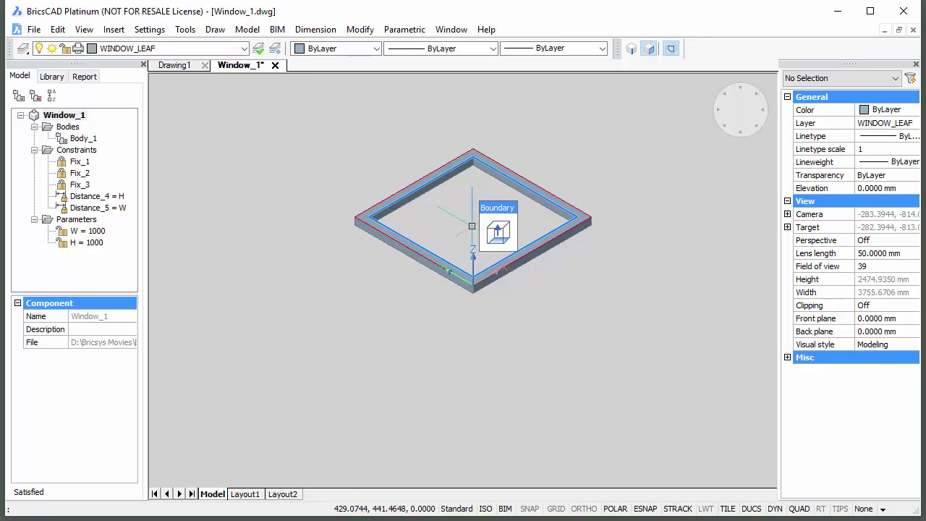
{"action": "left_click", "coordinate": [497, 232]}
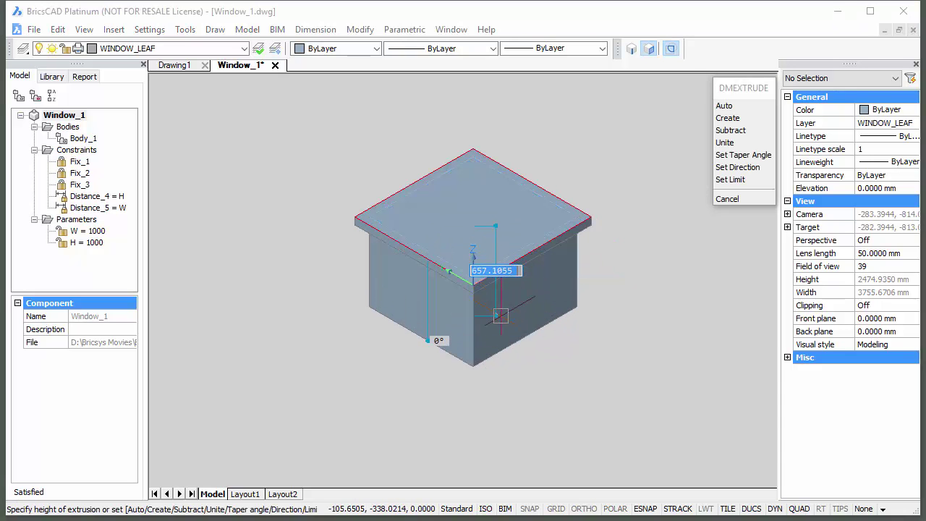
{"action": "type", "text": "60"}
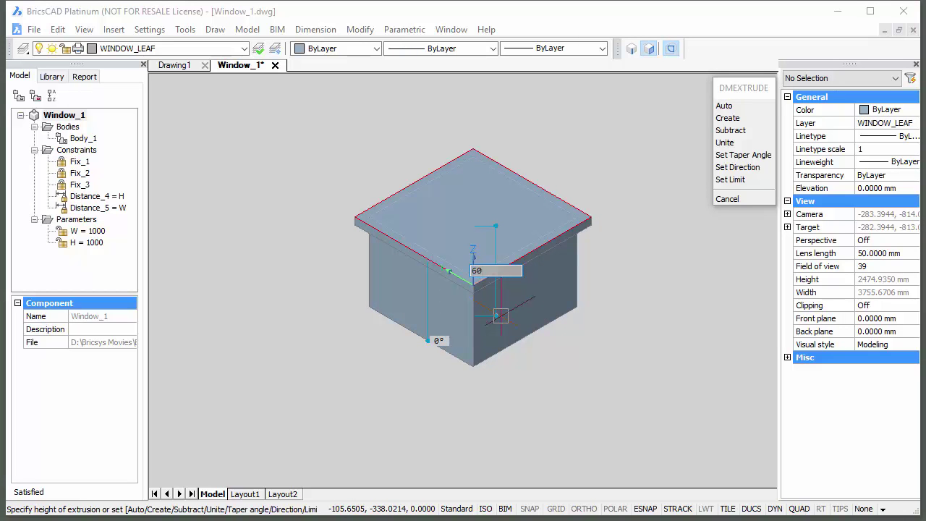
{"action": "key", "text": "Return"}
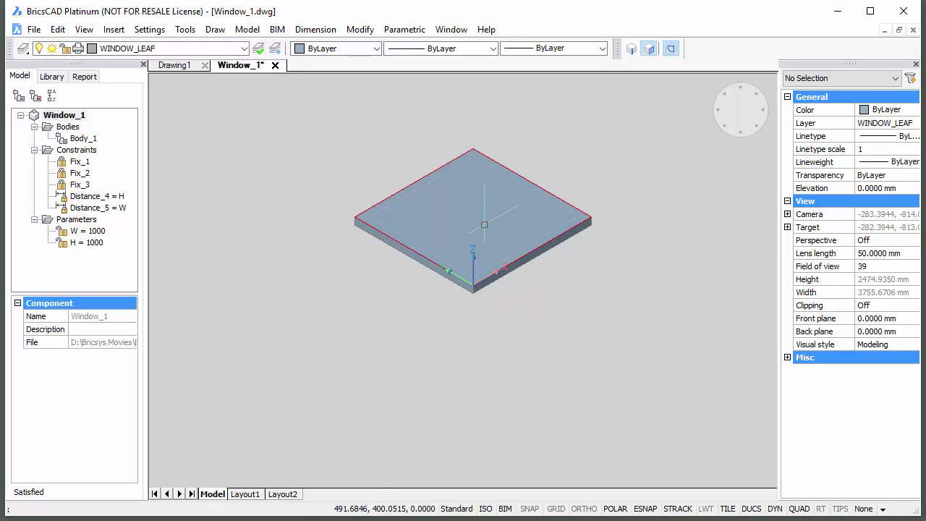
Step: Offset the leaf face outline 60 mm inward and extrude the boundary to cut its opening
{"action": "mouse_move", "coordinate": [484, 217]}
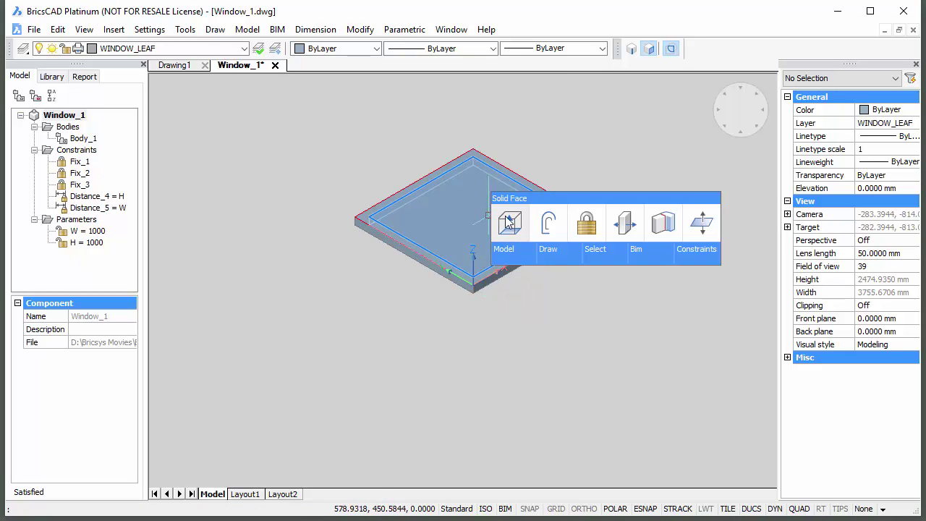
{"action": "left_click", "coordinate": [548, 224]}
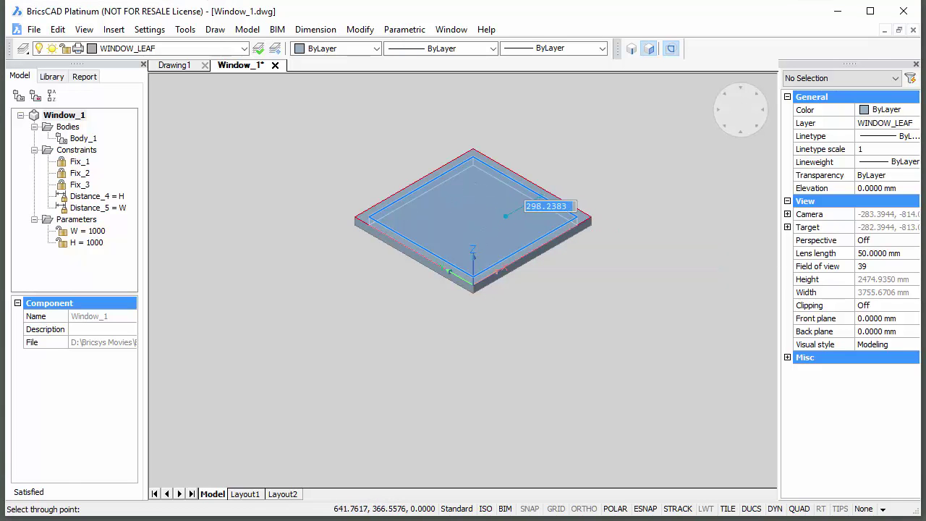
{"action": "type", "text": "6"}
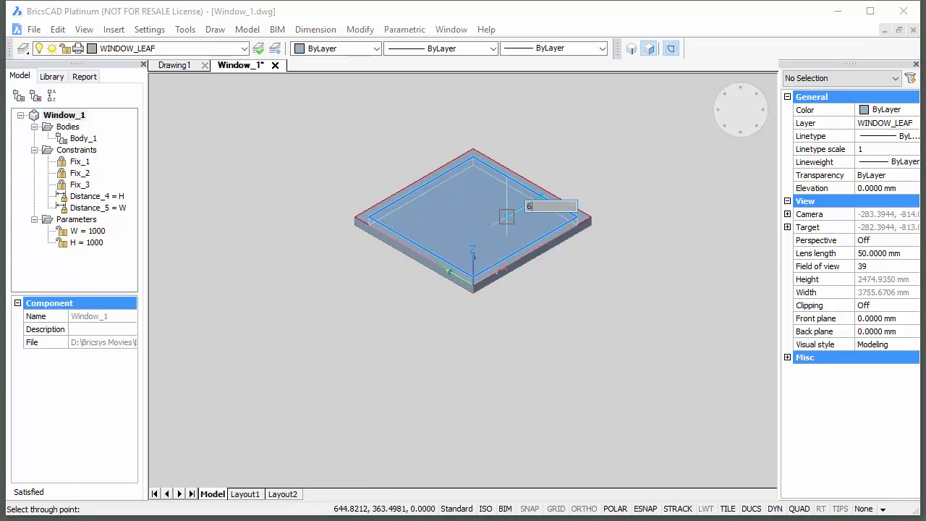
{"action": "type", "text": "0"}
{"action": "key", "text": "Return"}
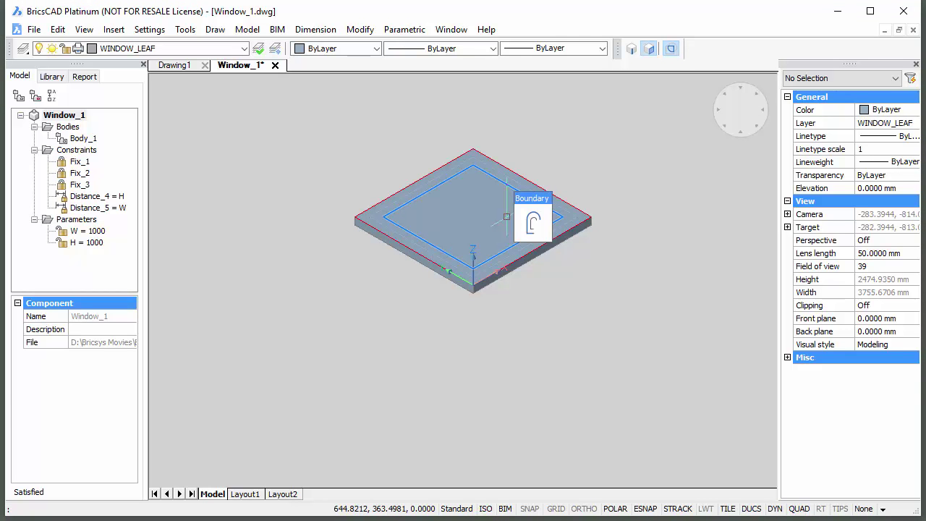
{"action": "mouse_move", "coordinate": [534, 222]}
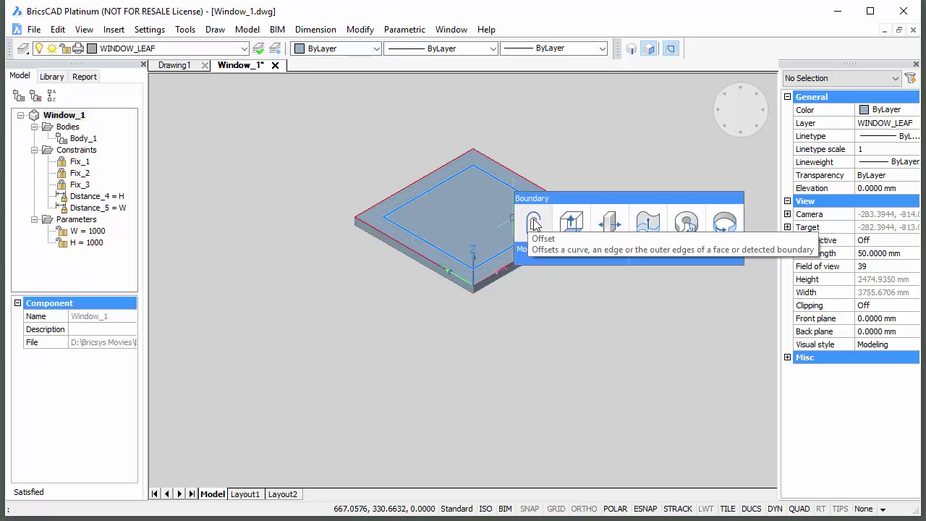
{"action": "left_click", "coordinate": [571, 224]}
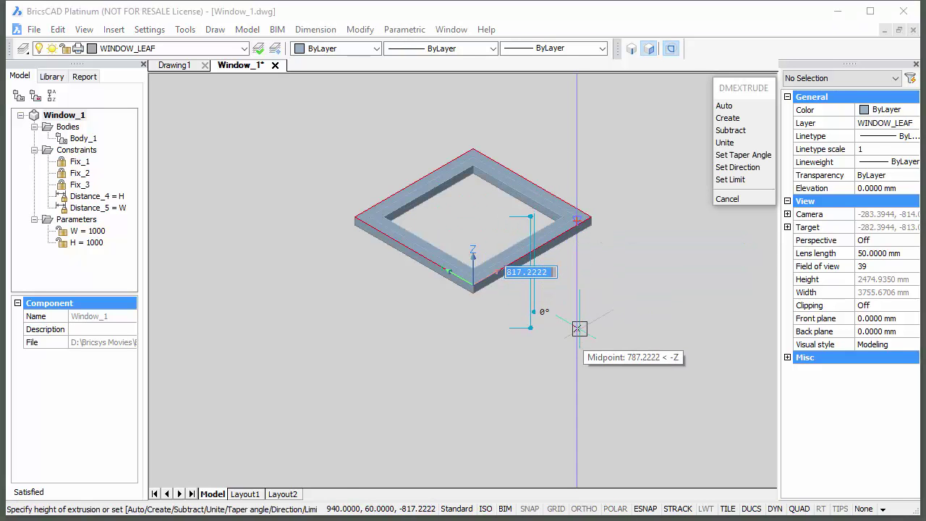
{"action": "key", "text": "Escape"}
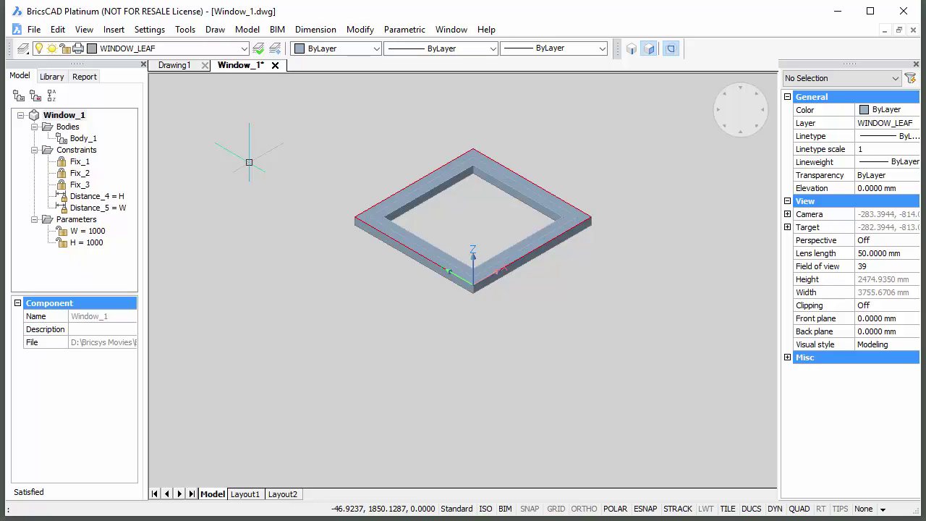
Step: On the GLASS layer, extrude the frame's inner boundary 20 mm to form the glass pane
{"action": "left_click", "coordinate": [244, 48]}
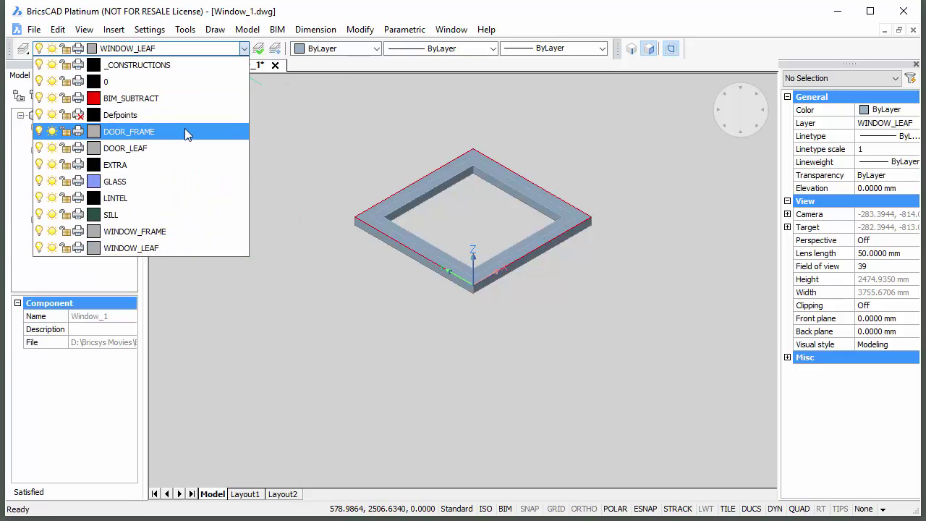
{"action": "left_click", "coordinate": [176, 182]}
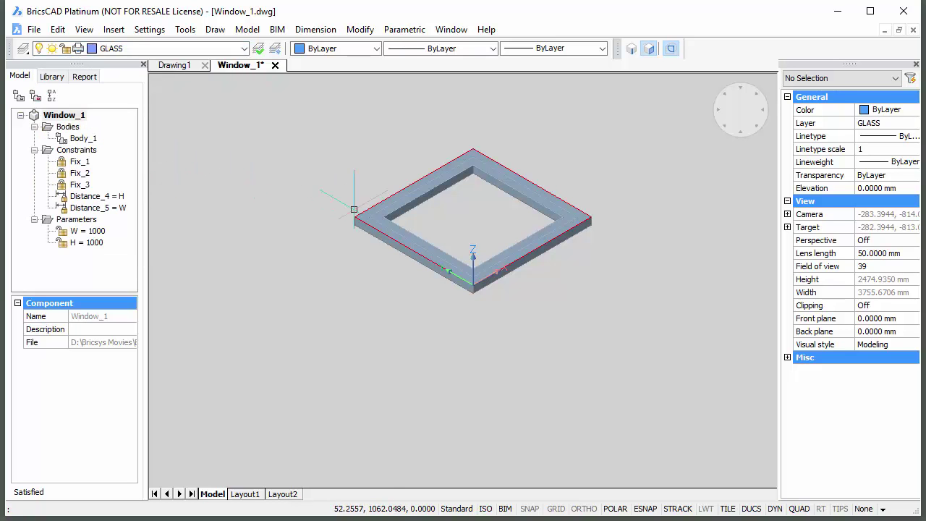
{"action": "mouse_move", "coordinate": [479, 214]}
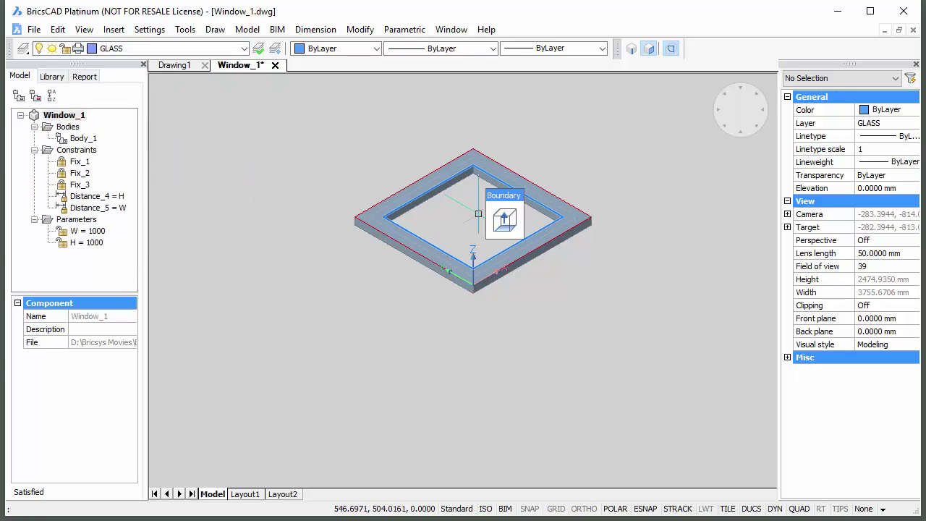
{"action": "left_click", "coordinate": [500, 219]}
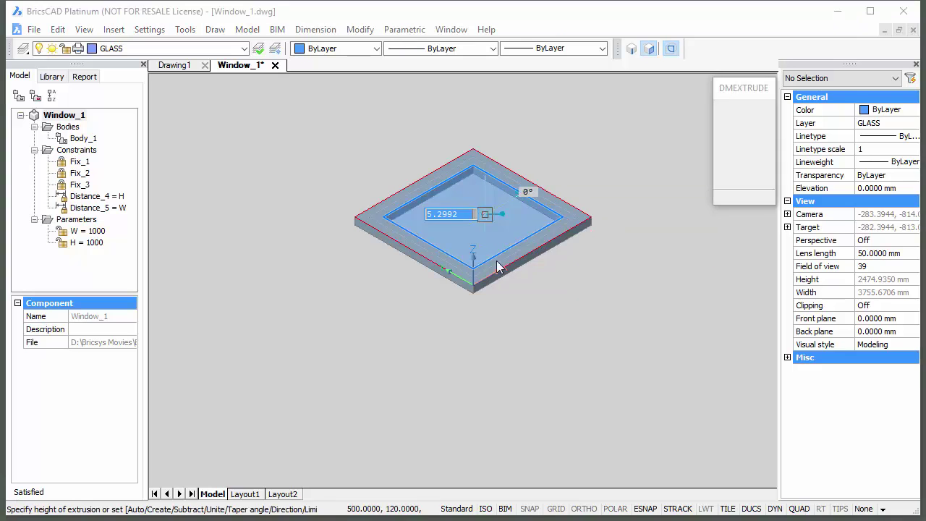
{"action": "type", "text": "2"}
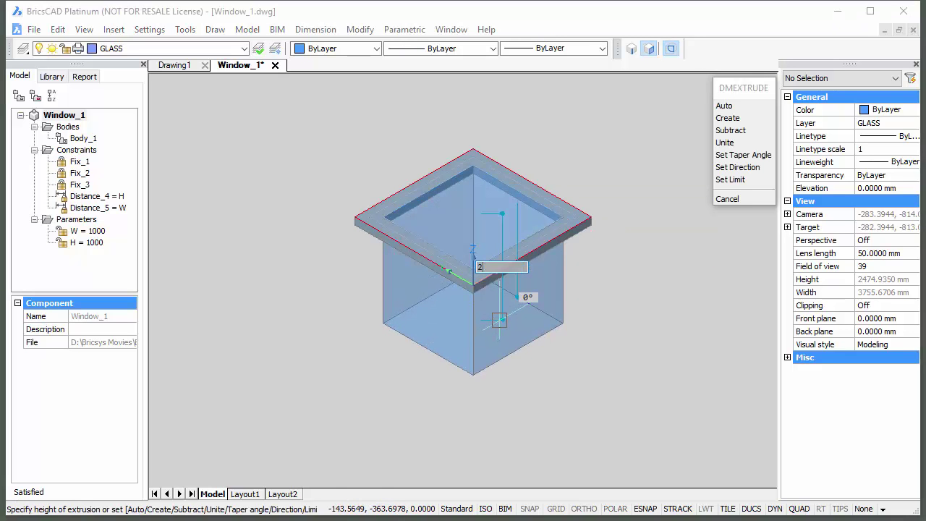
{"action": "type", "text": "0"}
{"action": "key", "text": "Return"}
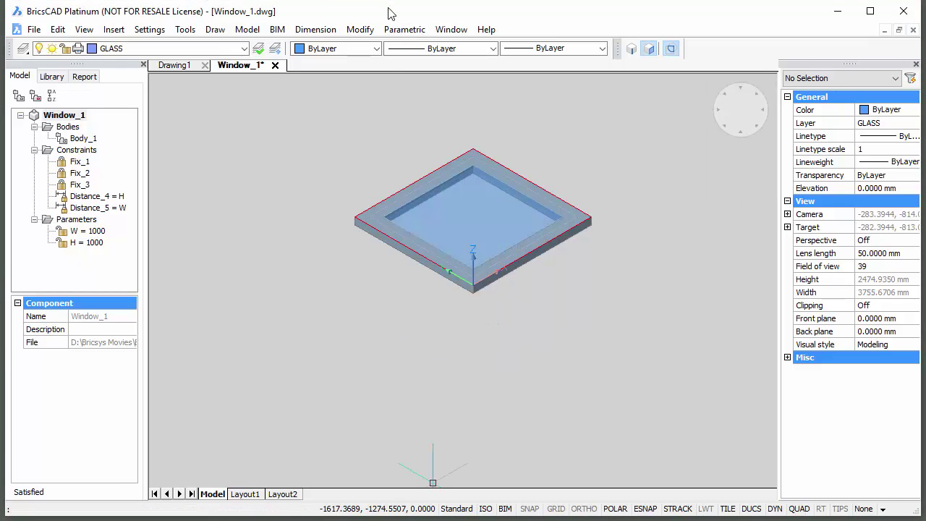
Step: Window-select the four inner parts and move them 15 mm down
{"action": "left_click", "coordinate": [360, 136]}
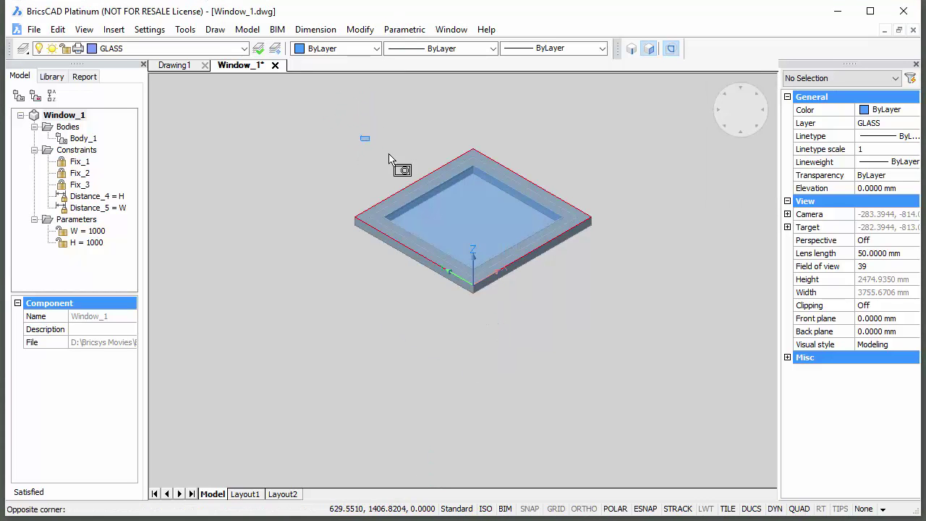
{"action": "left_click", "coordinate": [580, 342]}
{"action": "mouse_move", "coordinate": [580, 343]}
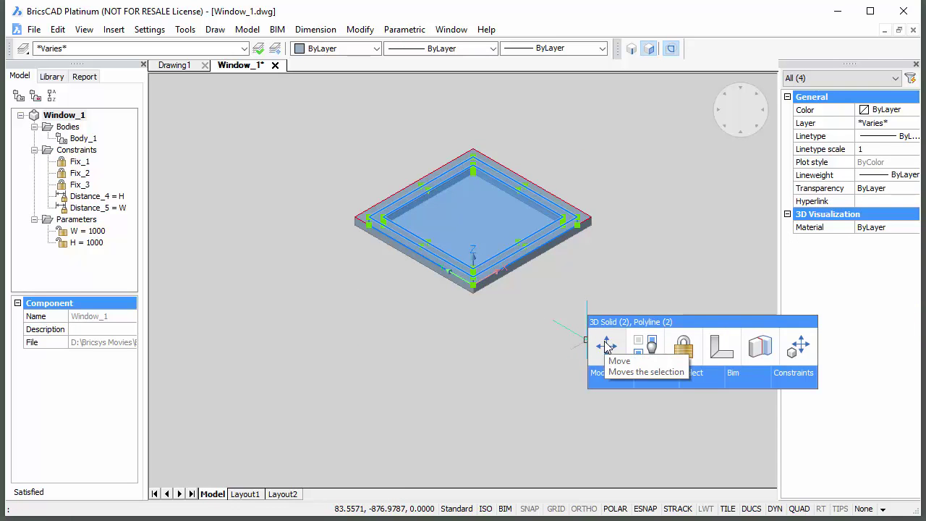
{"action": "mouse_move", "coordinate": [647, 374]}
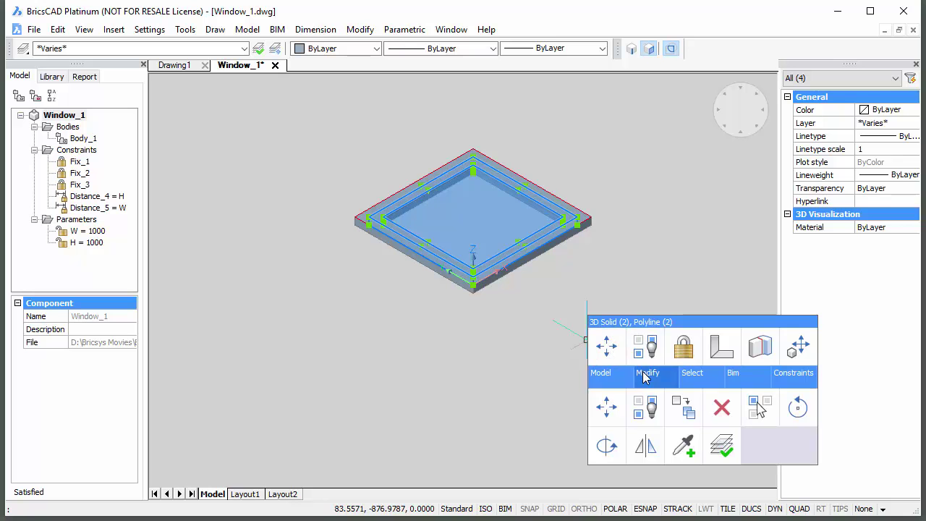
{"action": "left_click", "coordinate": [607, 408]}
{"action": "left_click", "coordinate": [636, 191]}
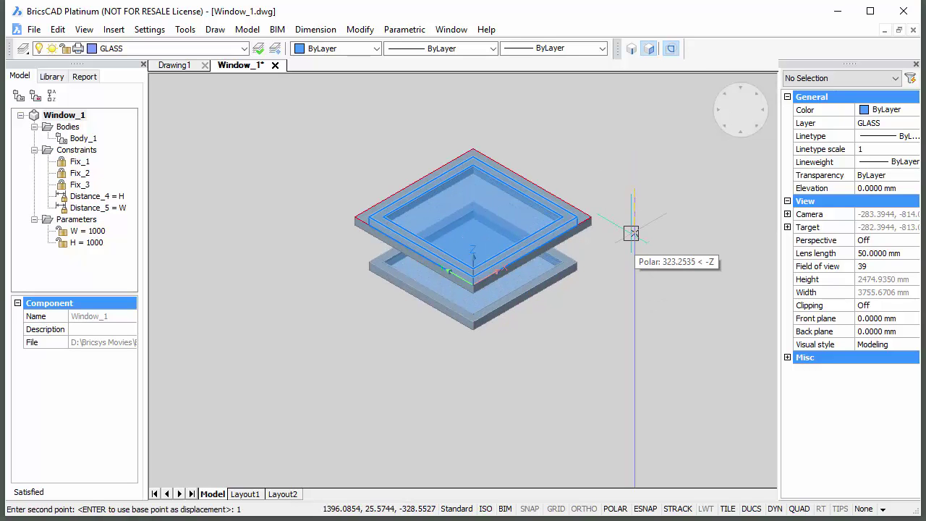
{"action": "type", "text": "15"}
{"action": "key", "text": "Return"}
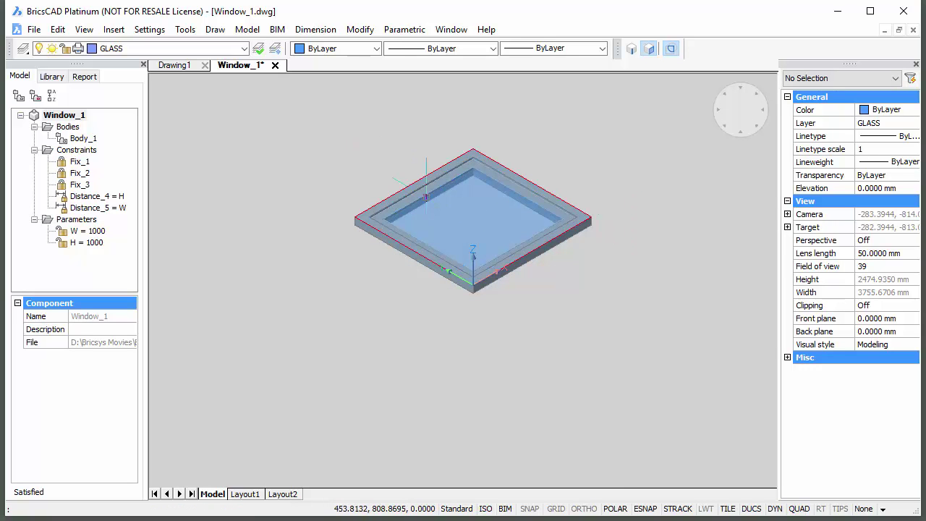
Step: Move the glass pane a further 20 mm down into the frame opening
{"action": "mouse_move", "coordinate": [481, 222]}
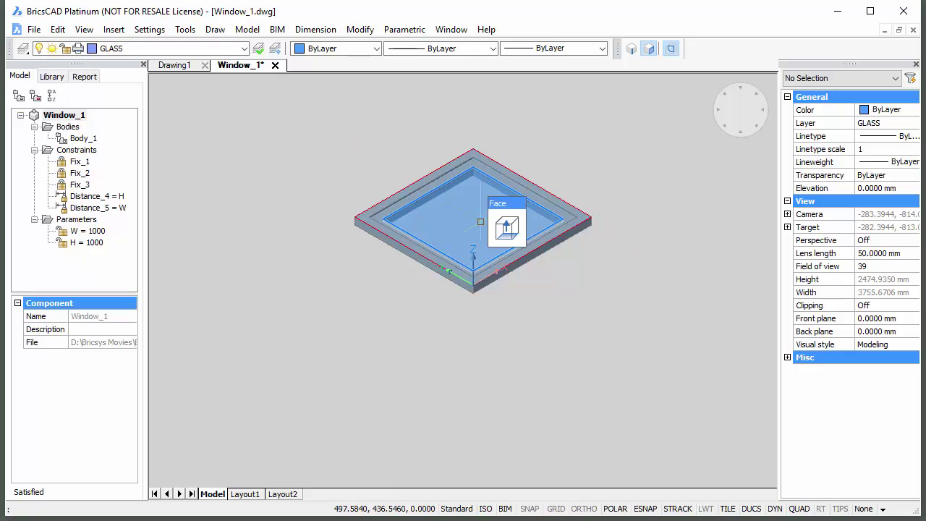
{"action": "left_click", "coordinate": [482, 225]}
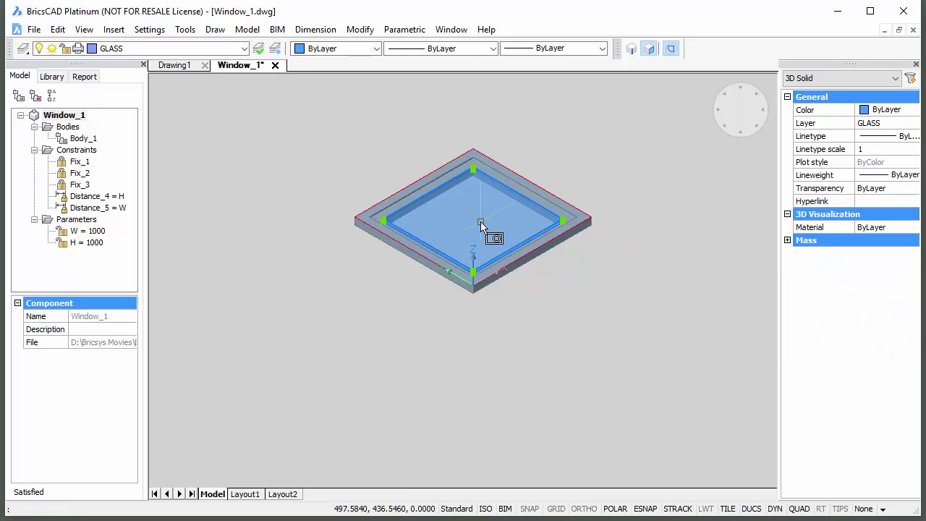
{"action": "mouse_move", "coordinate": [488, 221]}
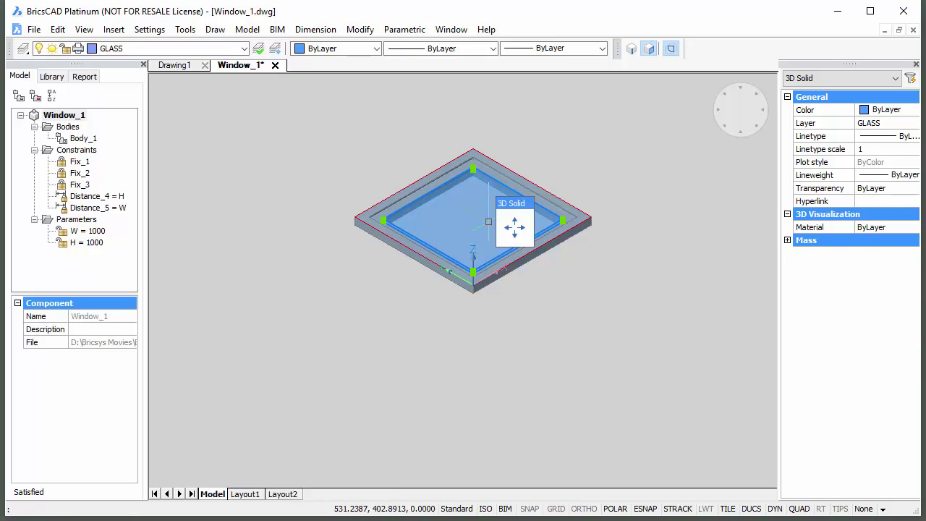
{"action": "left_click", "coordinate": [515, 227]}
{"action": "left_click", "coordinate": [614, 162]}
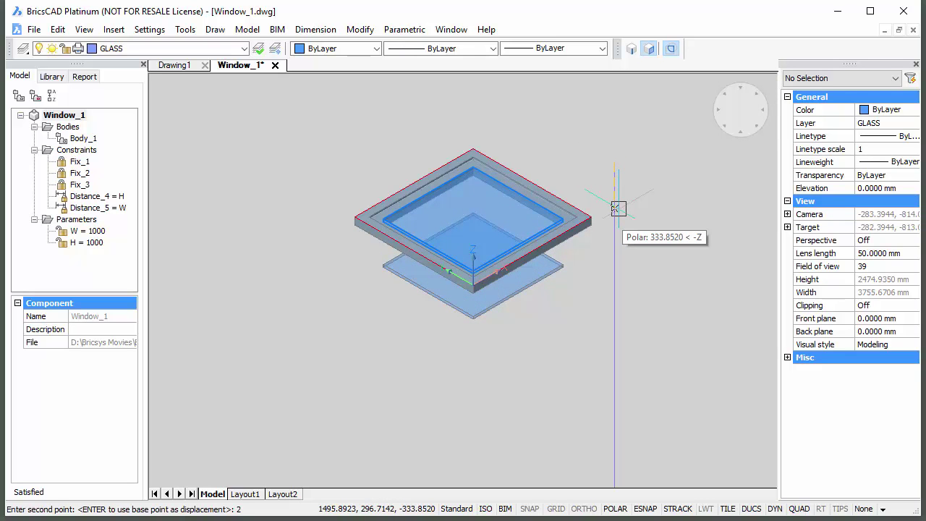
{"action": "key", "text": "Return"}
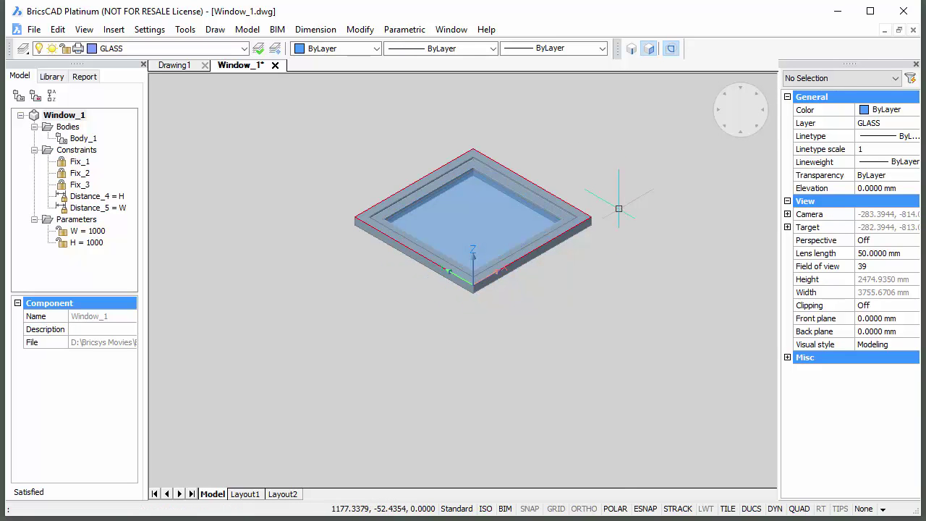
Step: Select all six window parts and move them 100 mm down, recentring the view afterwards
{"action": "left_click", "coordinate": [320, 109]}
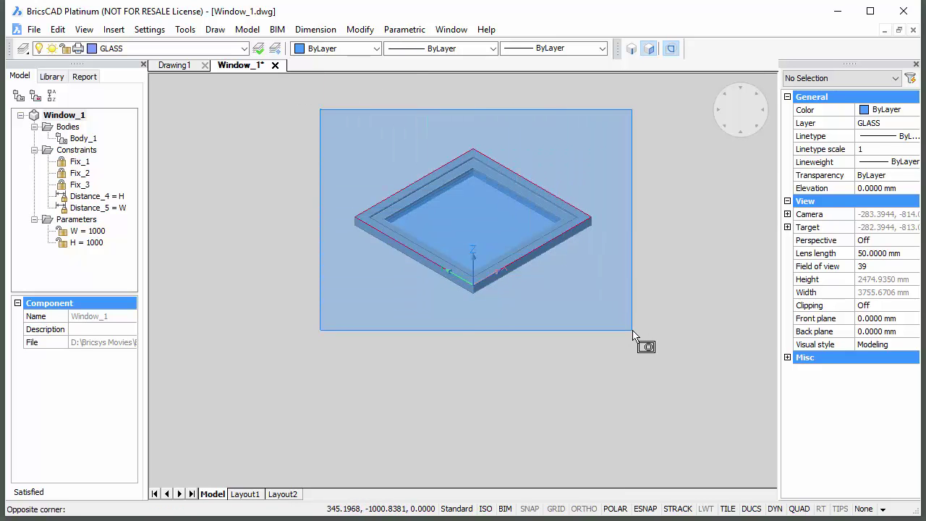
{"action": "left_click", "coordinate": [632, 332]}
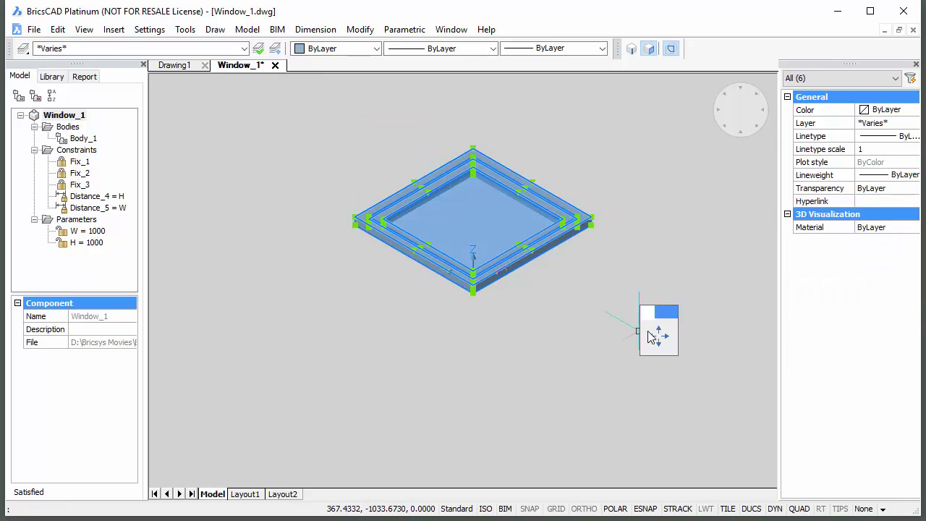
{"action": "left_click", "coordinate": [651, 318]}
{"action": "left_click", "coordinate": [628, 172]}
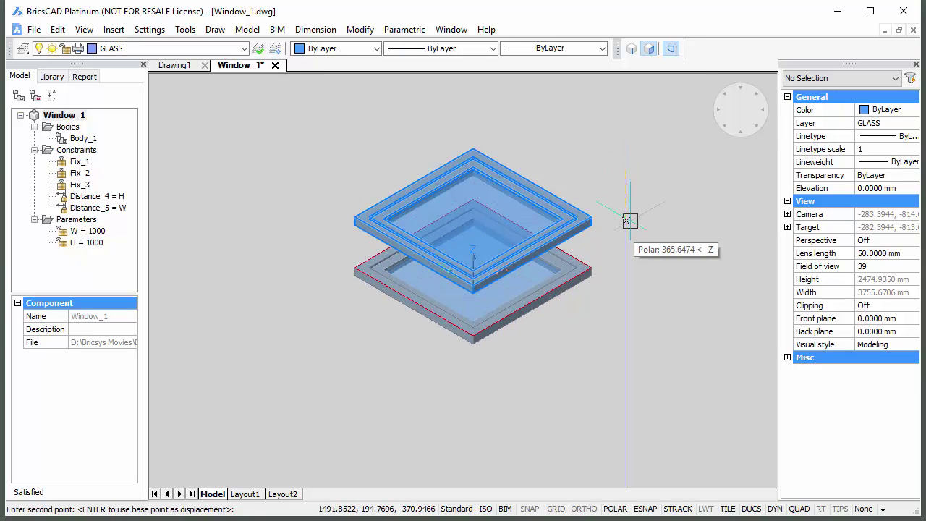
{"action": "type", "text": "100"}
{"action": "key", "text": "Return"}
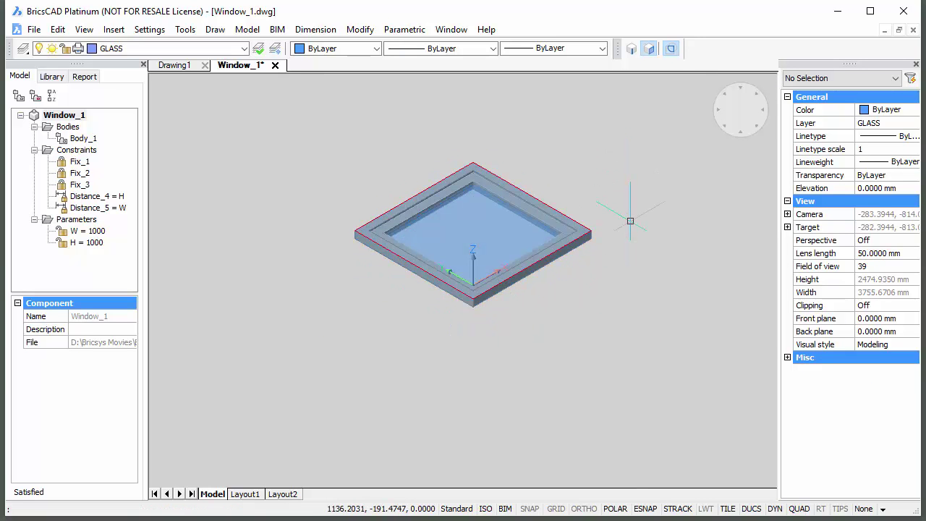
{"action": "middle_click_drag", "start_coordinate": [620, 316], "coordinate": [622, 358]}
{"action": "scroll", "coordinate": [648, 377], "scroll_direction": "up", "scroll_amount": 4}
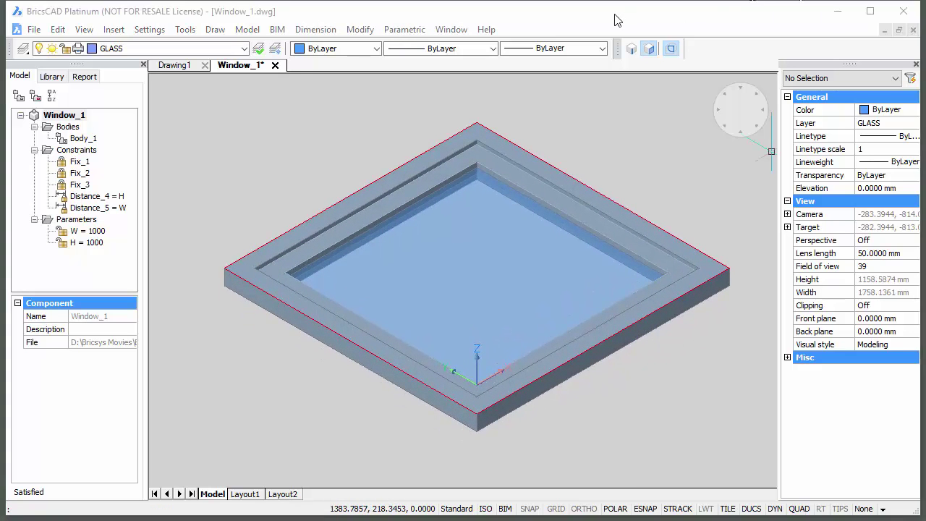
Step: Add distance constraint Distance_6 of 15 from the window frame's top face
{"action": "left_click", "coordinate": [362, 196]}
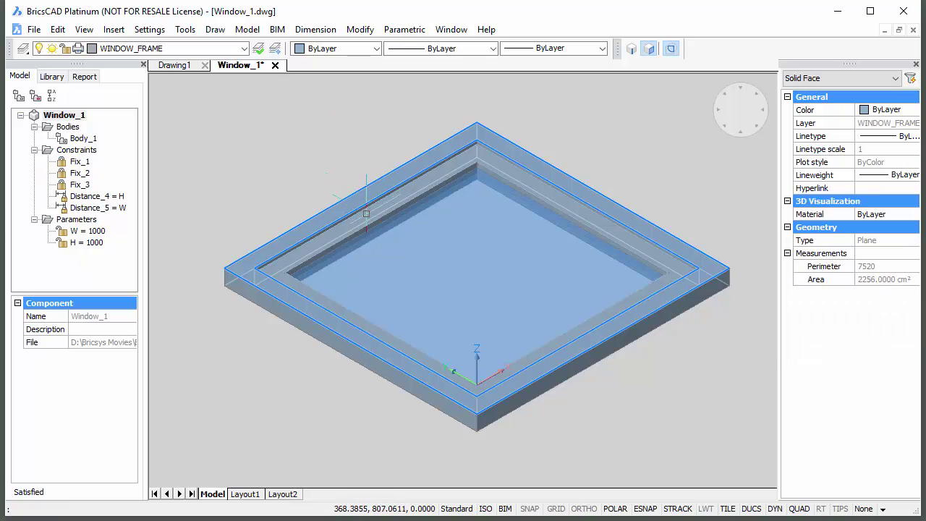
{"action": "mouse_move", "coordinate": [366, 214]}
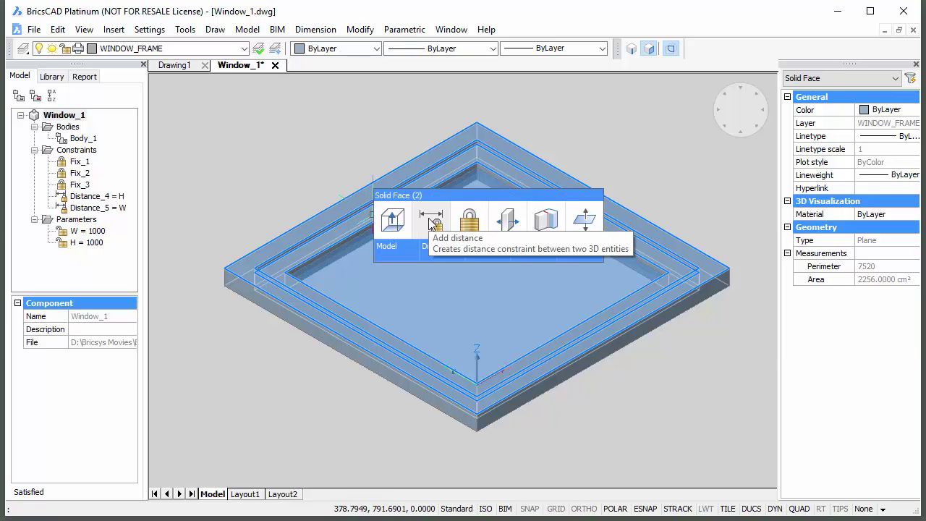
{"action": "left_click", "coordinate": [430, 219]}
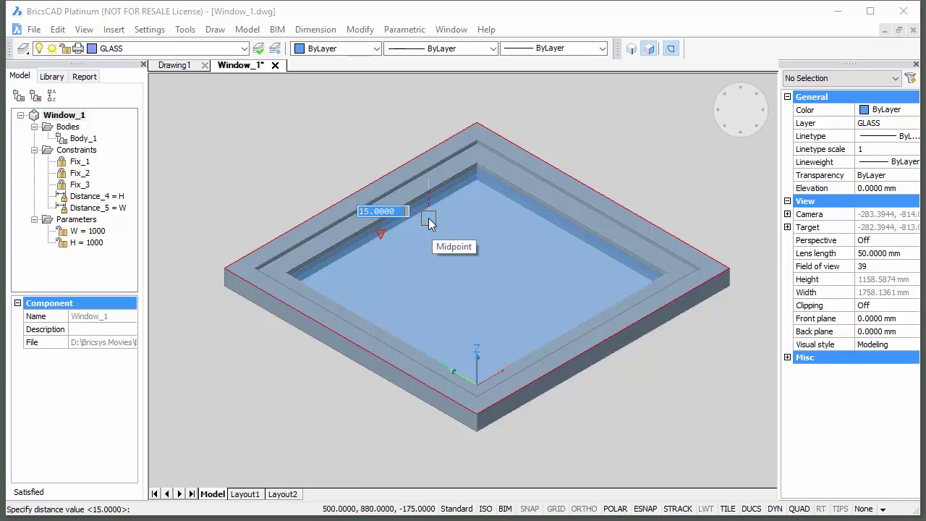
{"action": "key", "text": "Return"}
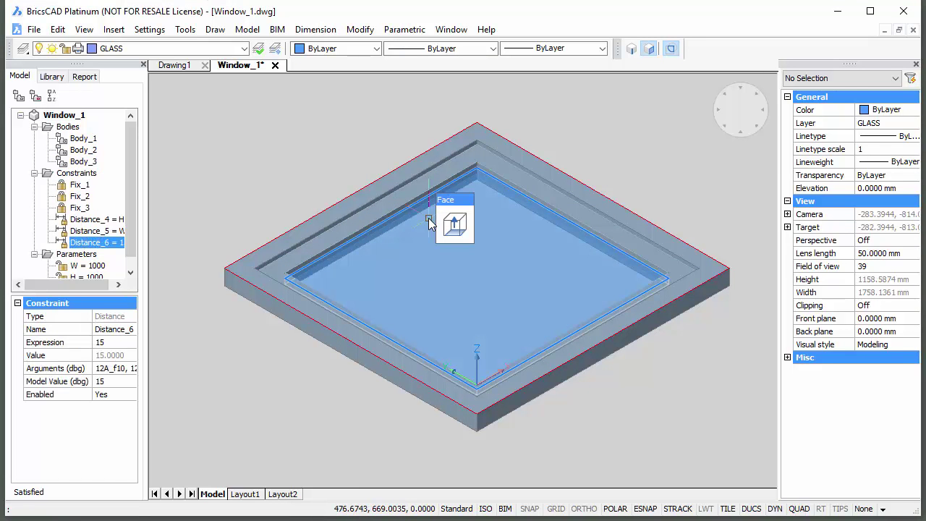
{"action": "left_click", "coordinate": [428, 218]}
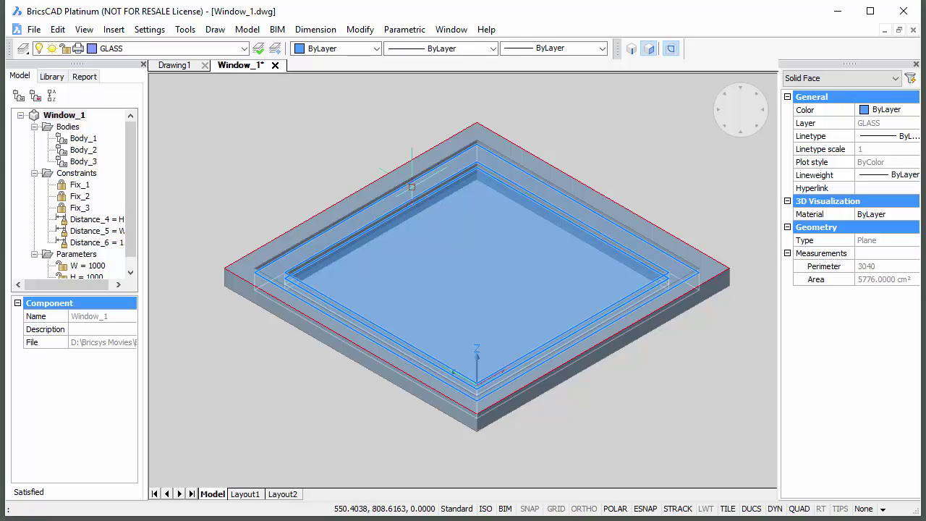
Step: Add distance constraint Distance_7 of 20 on the inner face
{"action": "mouse_move", "coordinate": [426, 186]}
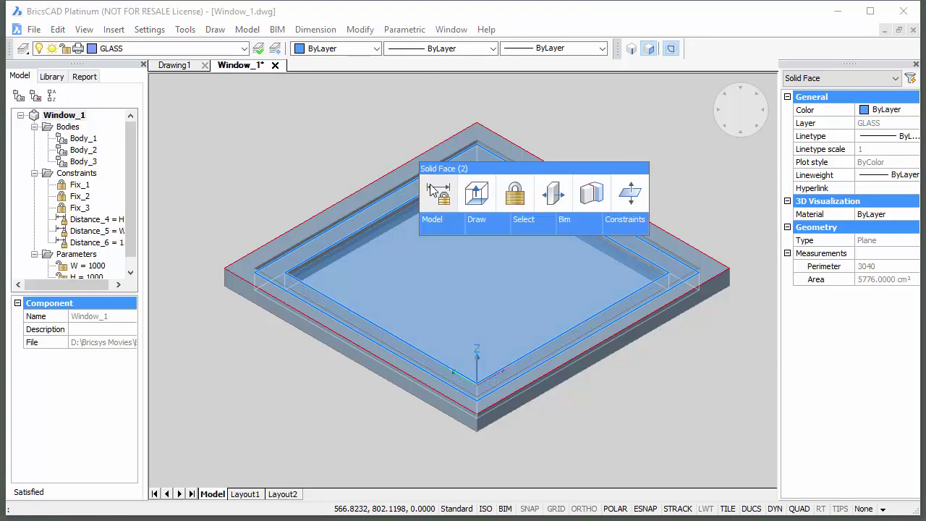
{"action": "left_click", "coordinate": [427, 188]}
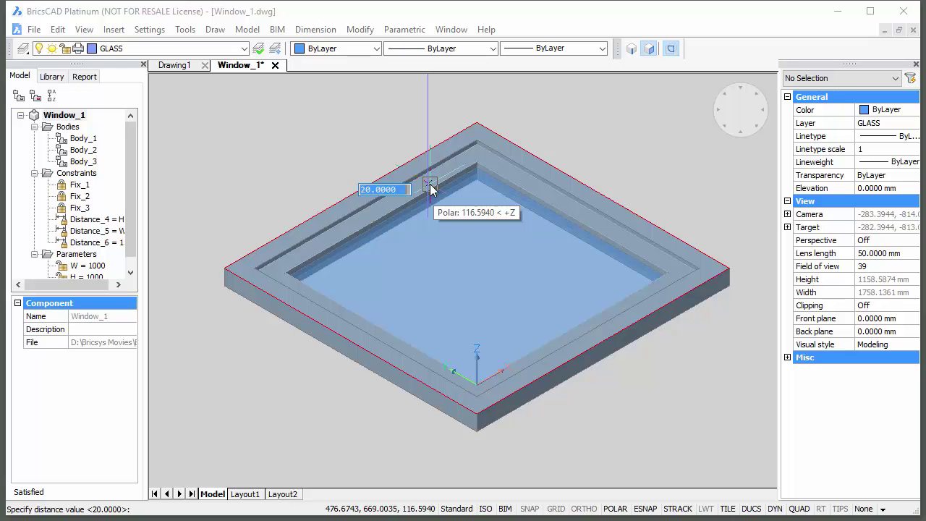
{"action": "key", "text": "Return"}
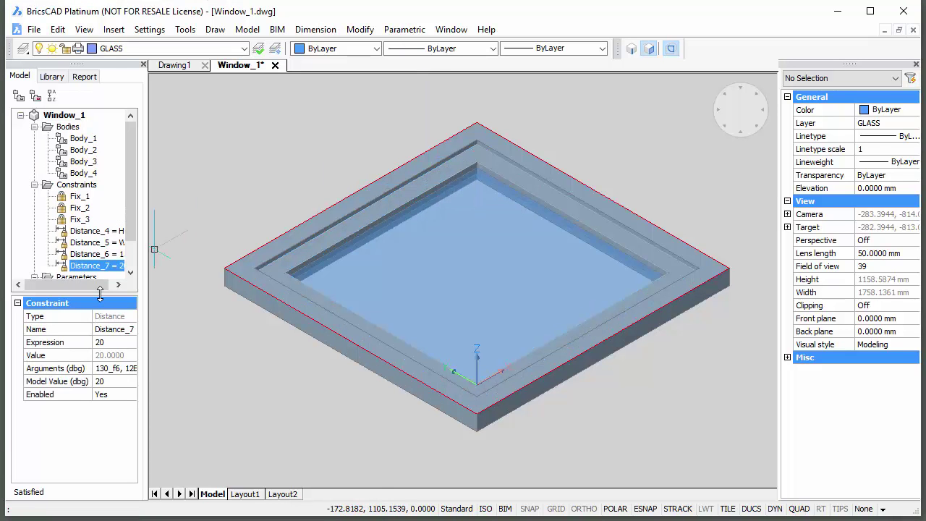
Step: Inspect Distance_6 and Distance_7 in the Mechanical Browser, then clear the selection
{"action": "left_click", "coordinate": [100, 254]}
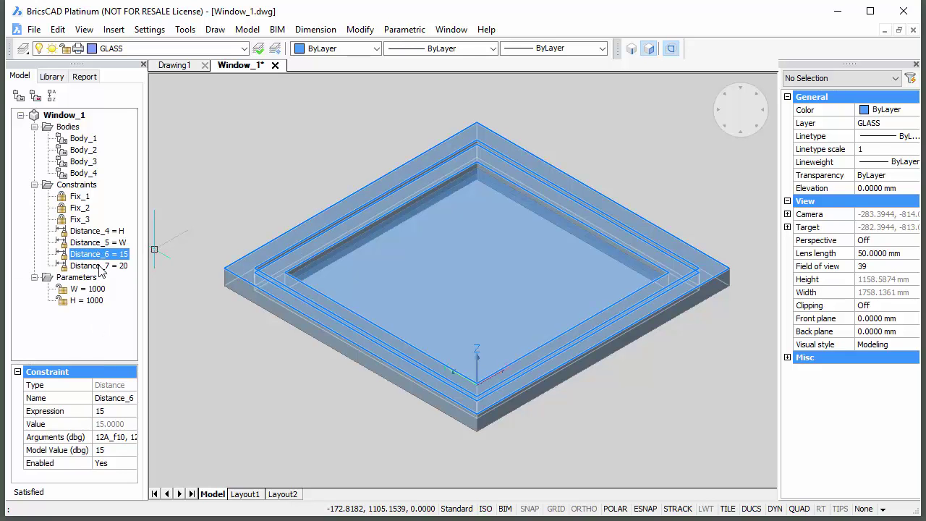
{"action": "left_click", "coordinate": [100, 266]}
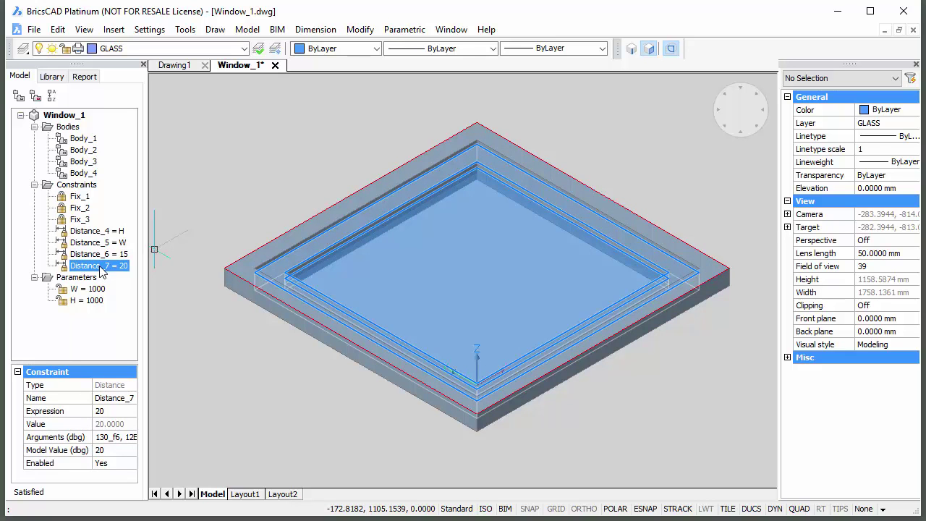
{"action": "key", "text": "Escape"}
{"action": "right_click", "coordinate": [584, 108]}
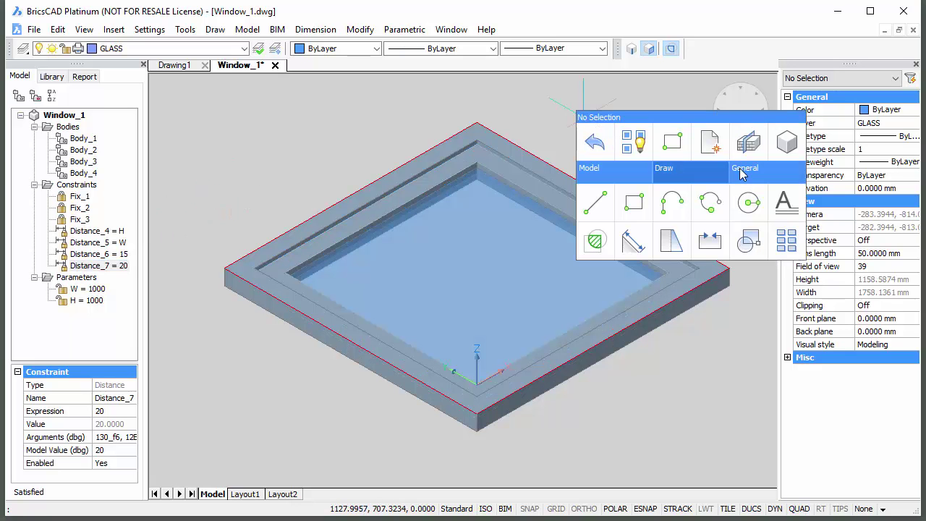
Step: Show the hidden red bodies again and view the window from the Top
{"action": "mouse_move", "coordinate": [742, 174]}
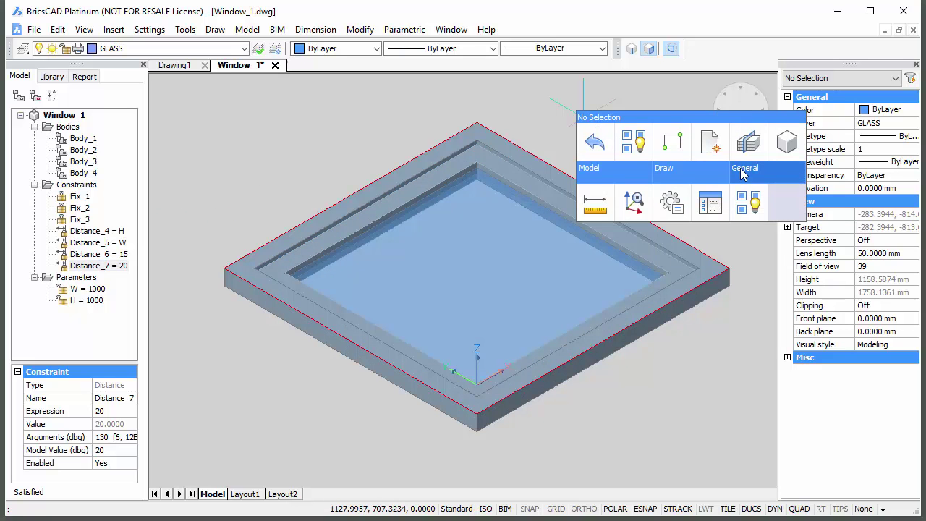
{"action": "left_click", "coordinate": [752, 208]}
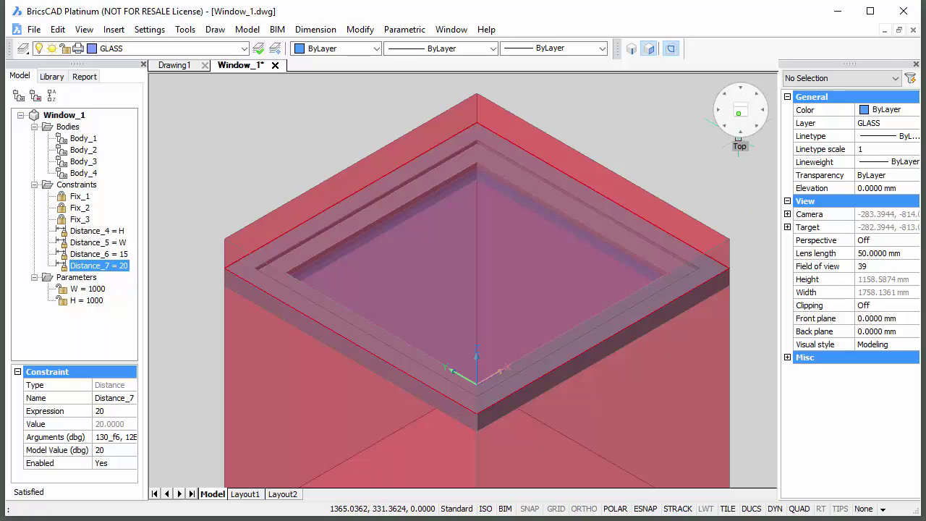
{"action": "left_click", "coordinate": [738, 139]}
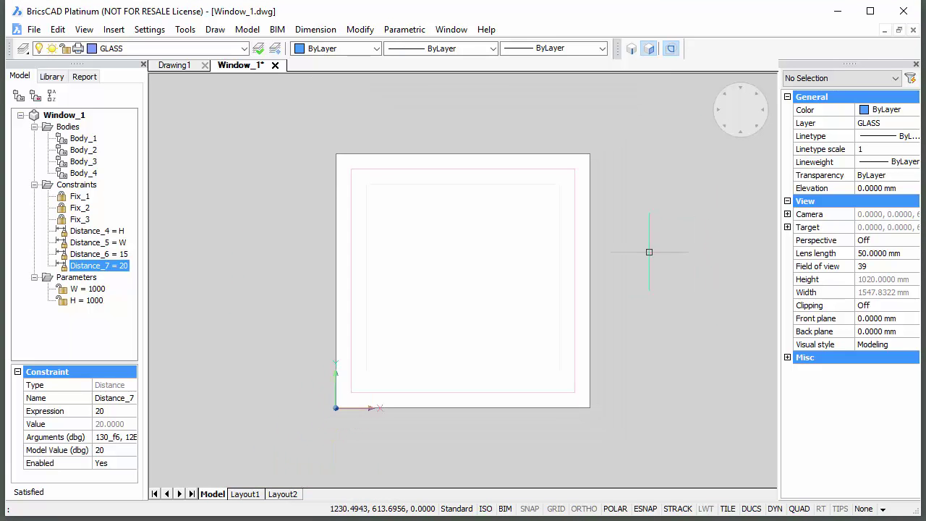
Step: Lock the six left-side faces into rigid set RigidSet_8 and inspect it
{"action": "left_click", "coordinate": [271, 119]}
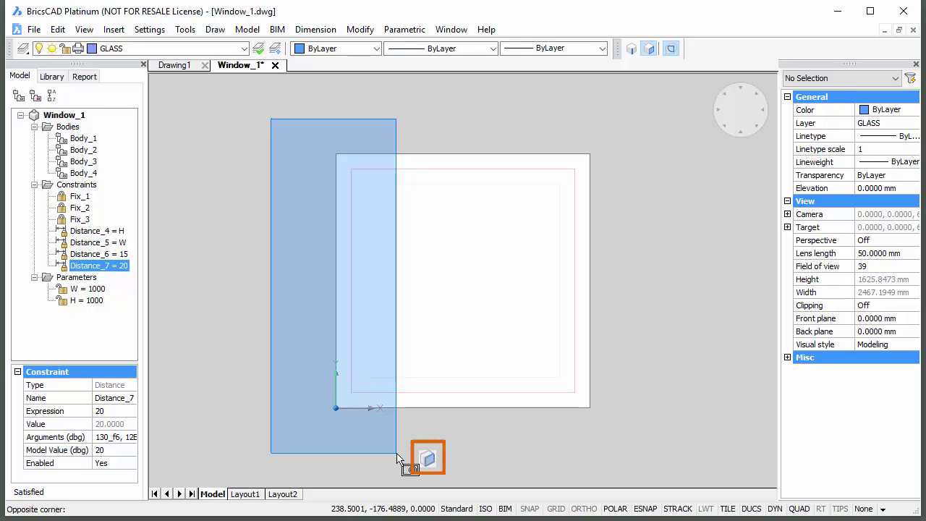
{"action": "left_click", "coordinate": [396, 454]}
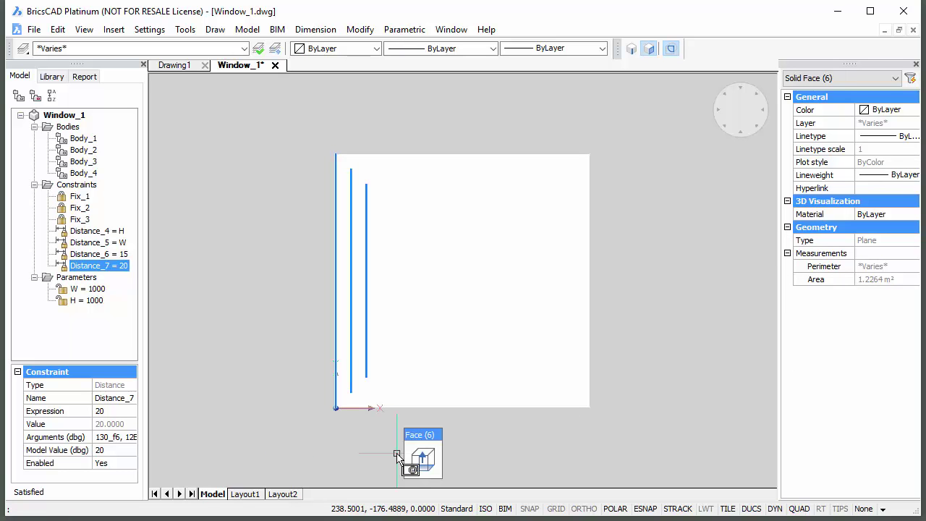
{"action": "mouse_move", "coordinate": [418, 456]}
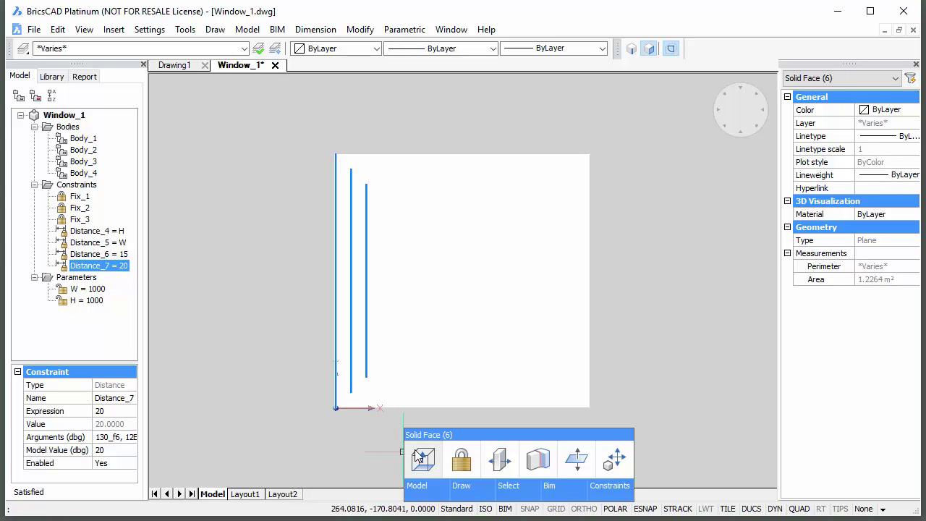
{"action": "mouse_move", "coordinate": [612, 488]}
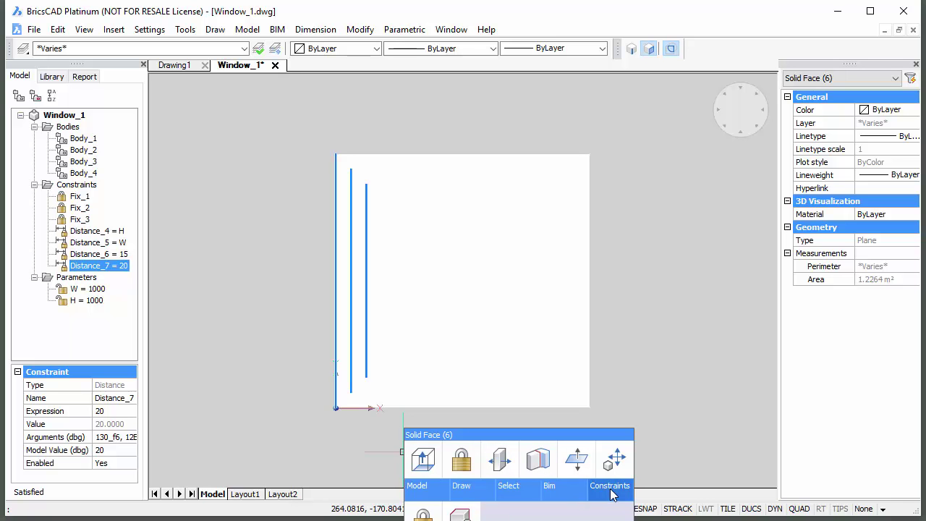
{"action": "left_click", "coordinate": [456, 514]}
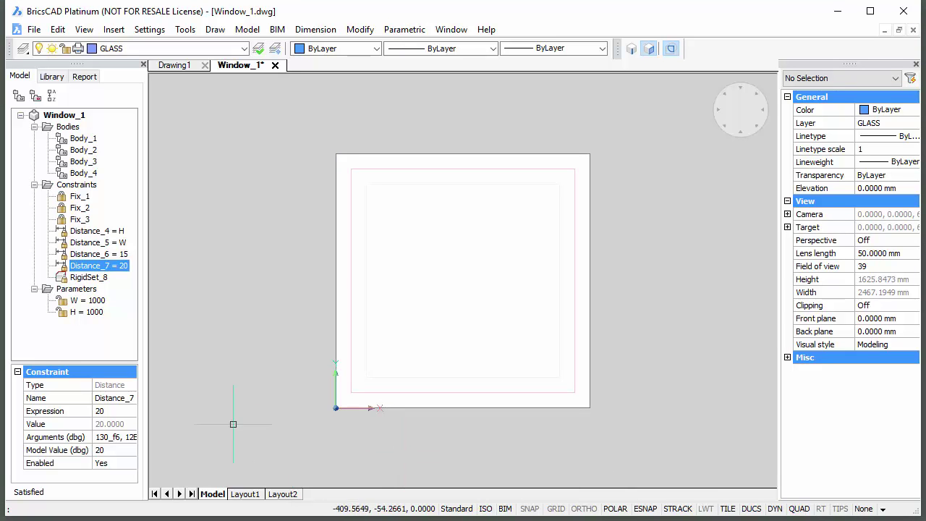
{"action": "left_click", "coordinate": [97, 280]}
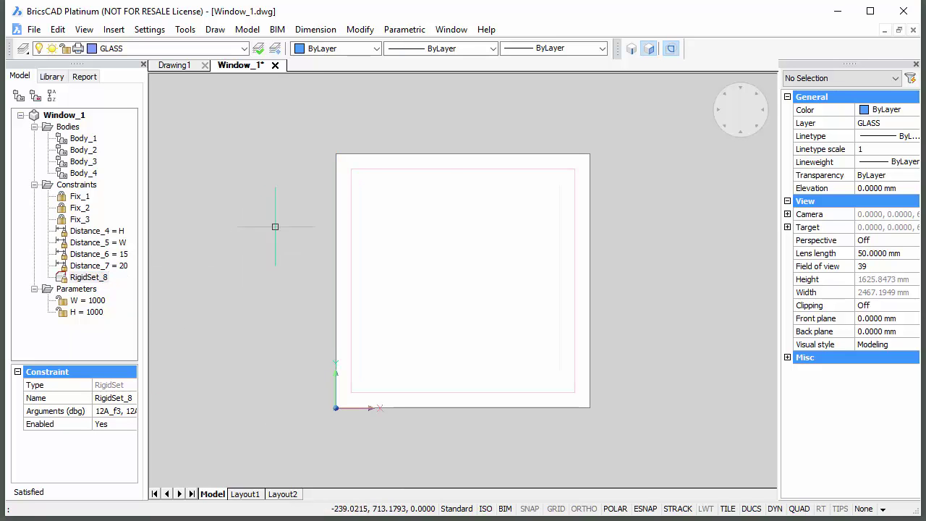
Step: Make separate rigid sets of the six right-side faces and the six top faces
{"action": "left_click", "coordinate": [498, 105]}
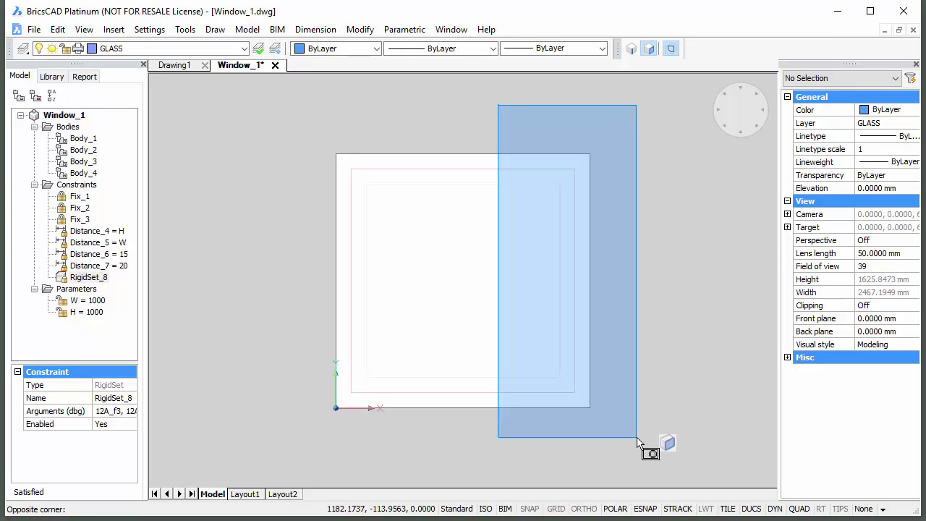
{"action": "left_click", "coordinate": [637, 438]}
{"action": "mouse_move", "coordinate": [637, 438]}
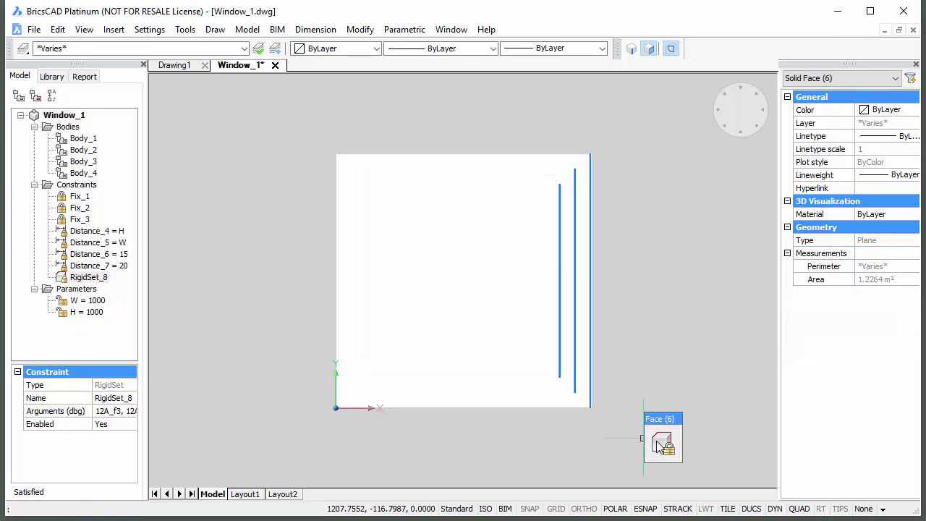
{"action": "left_click", "coordinate": [661, 444]}
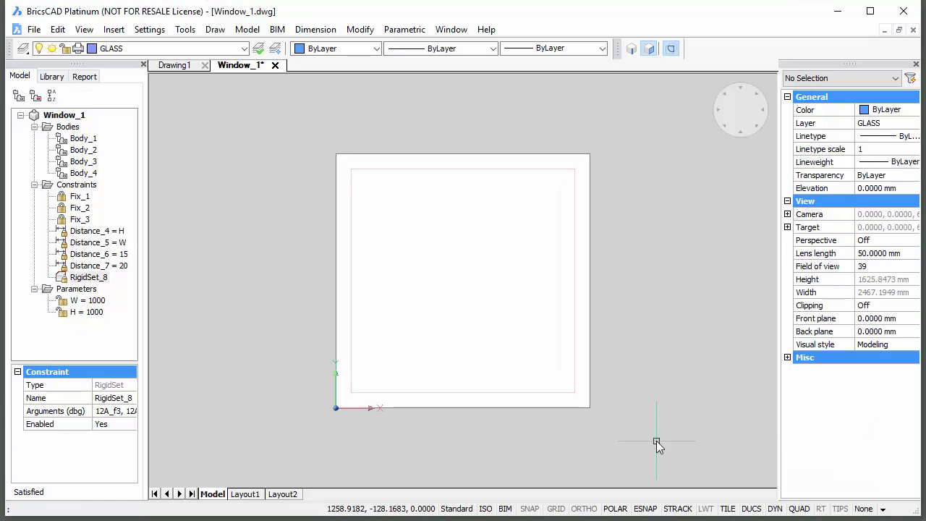
{"action": "left_click", "coordinate": [308, 109]}
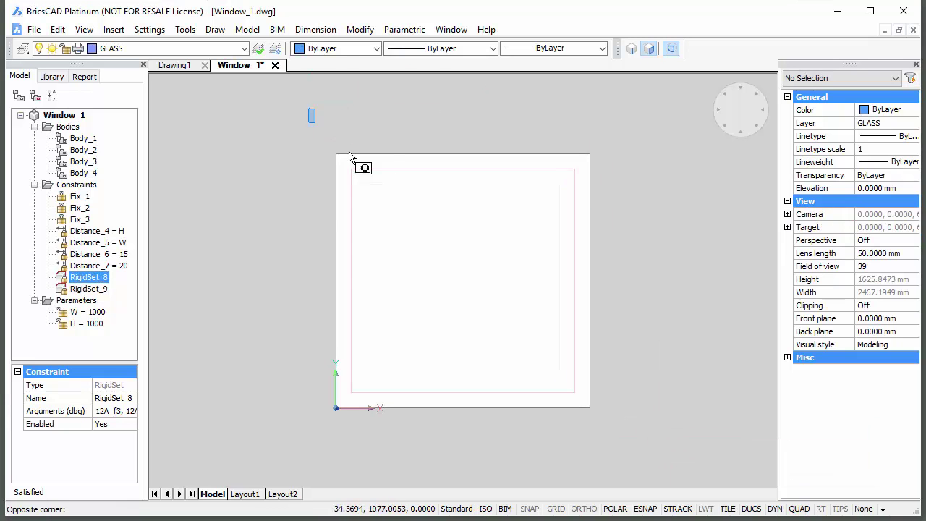
{"action": "left_click", "coordinate": [649, 223]}
{"action": "left_click", "coordinate": [673, 226]}
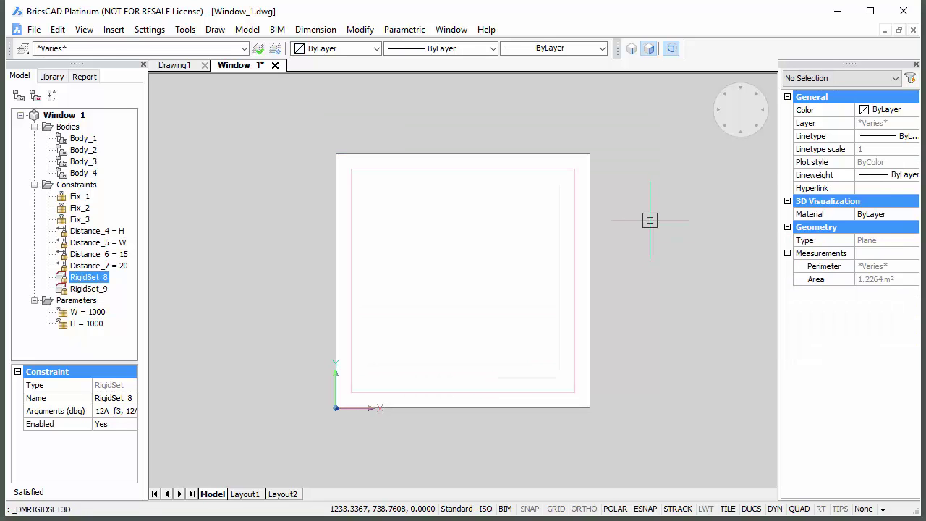
Step: Lock the six bottom faces into a rigid set and recheck RigidSet_8
{"action": "left_click", "coordinate": [281, 356]}
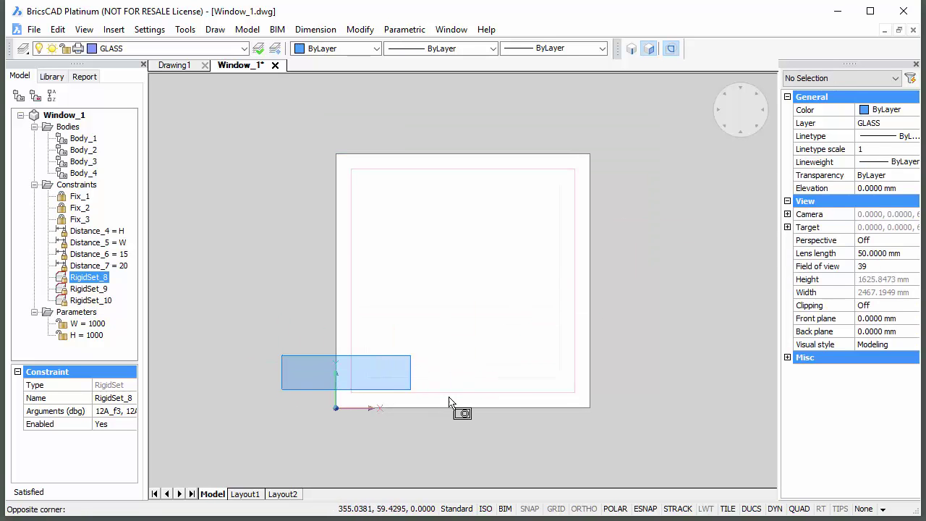
{"action": "left_click", "coordinate": [678, 446]}
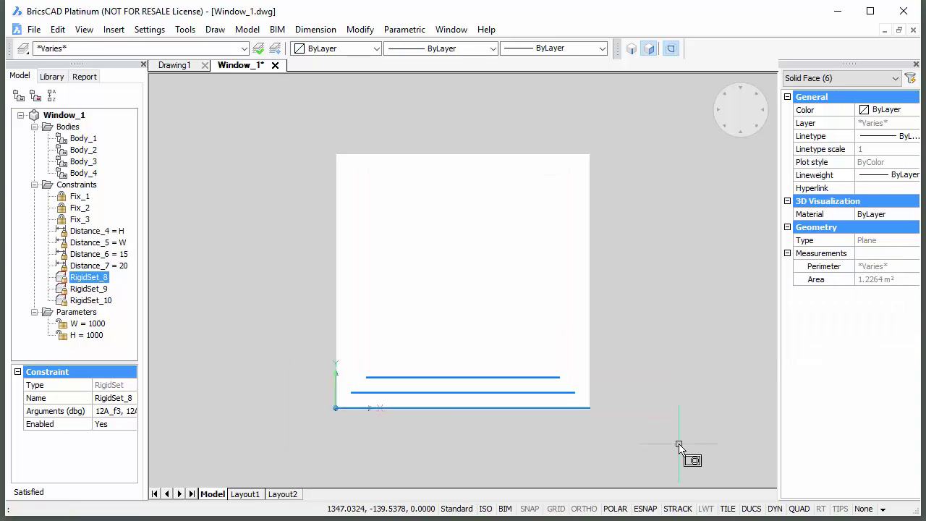
{"action": "mouse_move", "coordinate": [679, 446]}
{"action": "key", "text": "Return"}
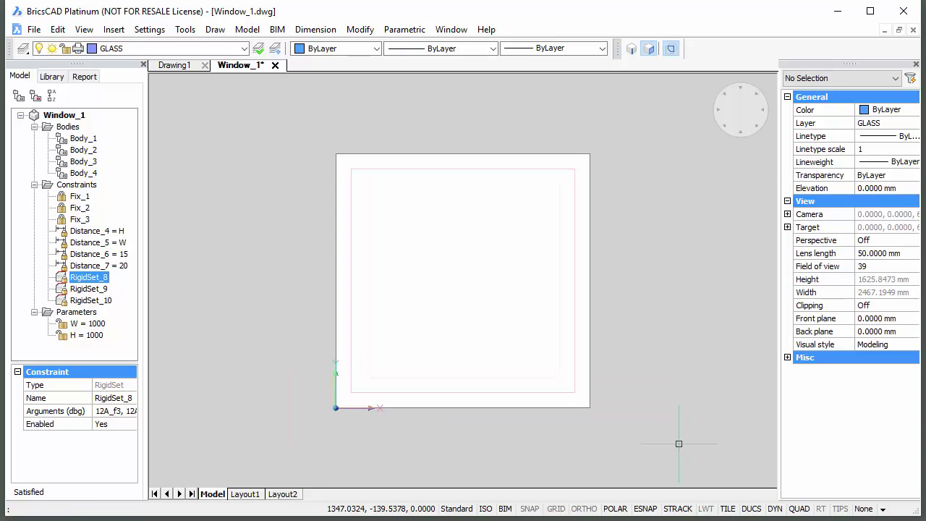
{"action": "left_click", "coordinate": [93, 279]}
Step: Review what RigidSet_9, RigidSet_10 and RigidSet_11 constrain in the browser
{"action": "left_click", "coordinate": [94, 289]}
{"action": "left_click", "coordinate": [100, 301]}
{"action": "left_click", "coordinate": [102, 312]}
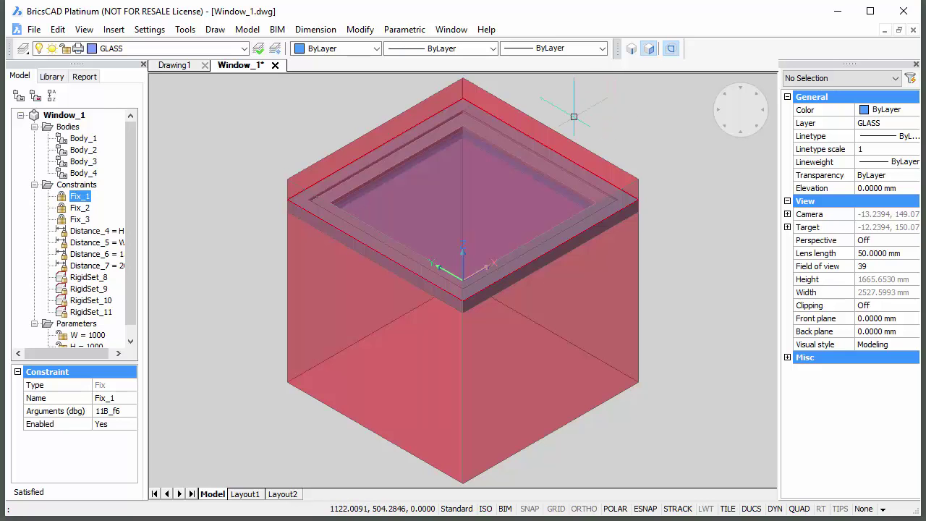
Step: Add a 100 distance constraint between the red box's top face and the frame's inner rim face
{"action": "left_click", "coordinate": [526, 141]}
{"action": "mouse_move", "coordinate": [526, 145]}
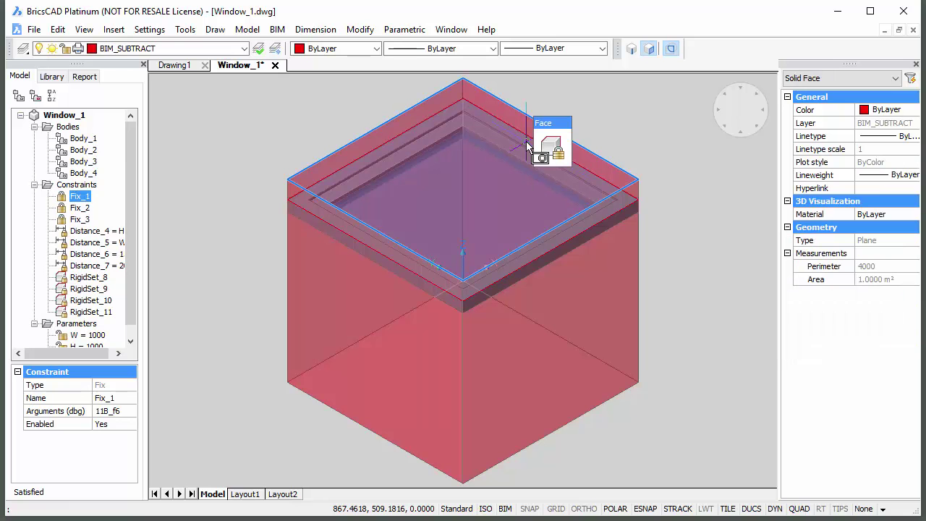
{"action": "left_click", "coordinate": [526, 142]}
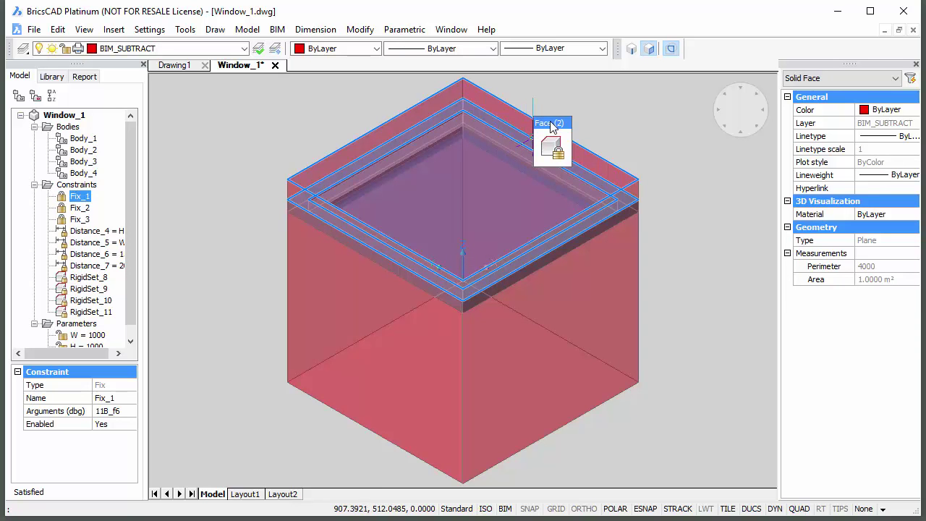
{"action": "mouse_move", "coordinate": [554, 145]}
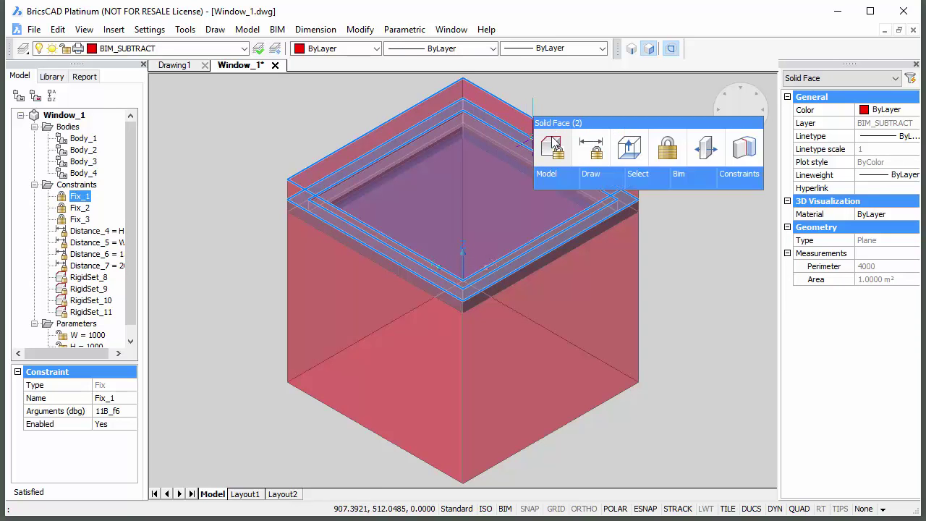
{"action": "left_click", "coordinate": [590, 148]}
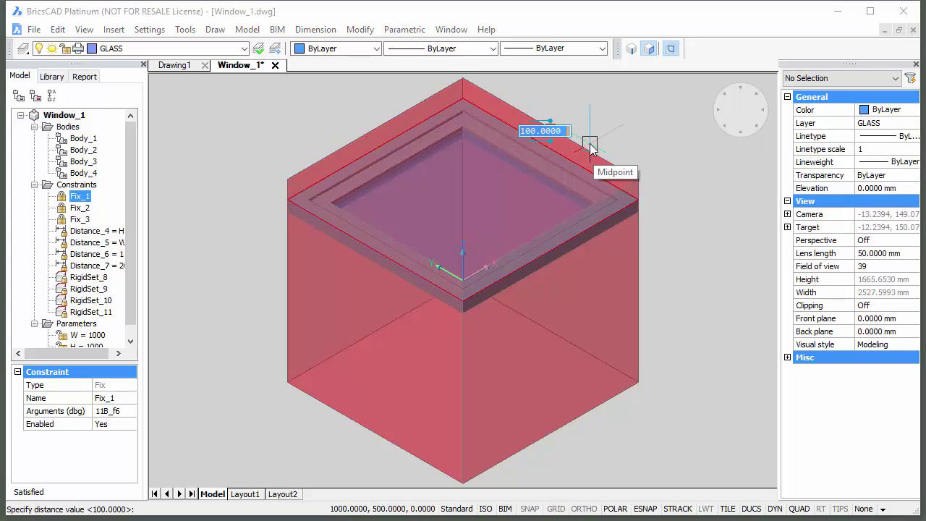
{"action": "key", "text": "Return"}
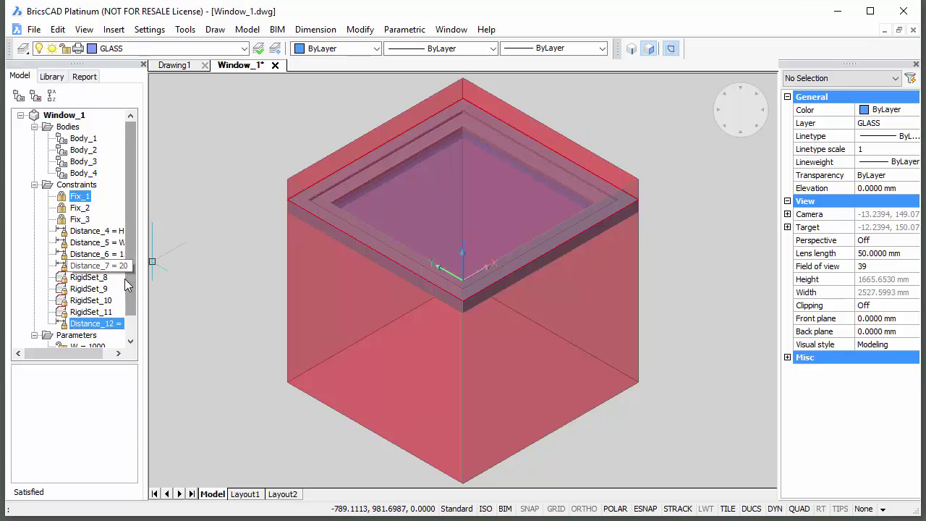
{"action": "scroll", "coordinate": [127, 296], "scroll_direction": "down", "scroll_amount": 1}
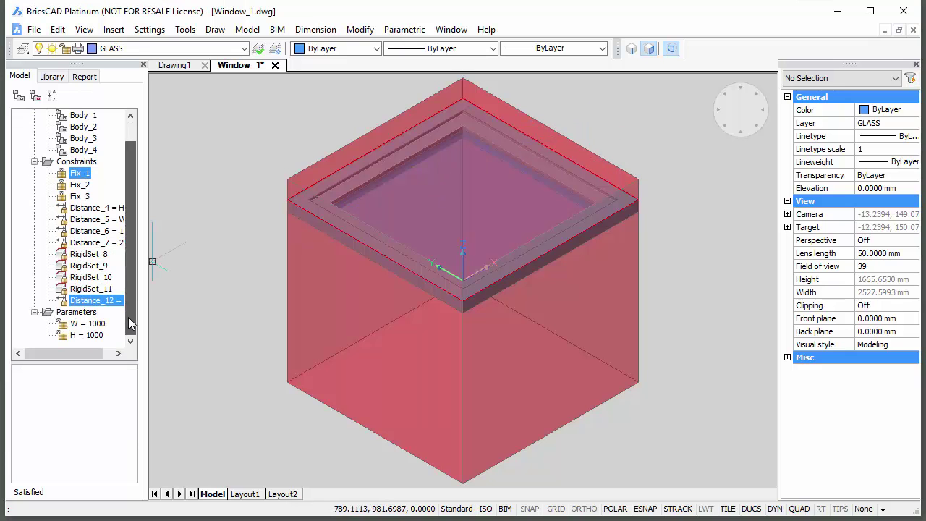
Step: Add a new parameter named FD with the description 'Frame Depth'
{"action": "right_click", "coordinate": [79, 313]}
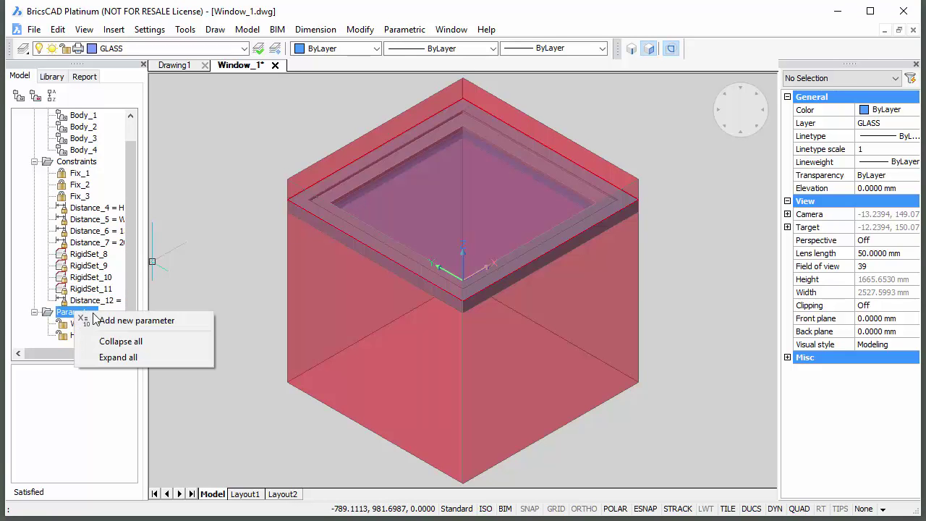
{"action": "left_click", "coordinate": [124, 321]}
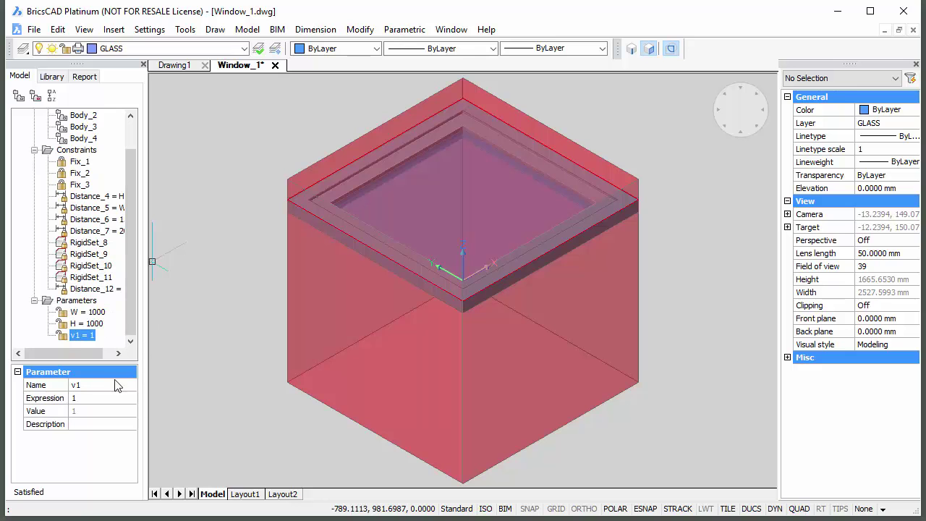
{"action": "left_click", "coordinate": [116, 384]}
{"action": "type", "text": "FD"}
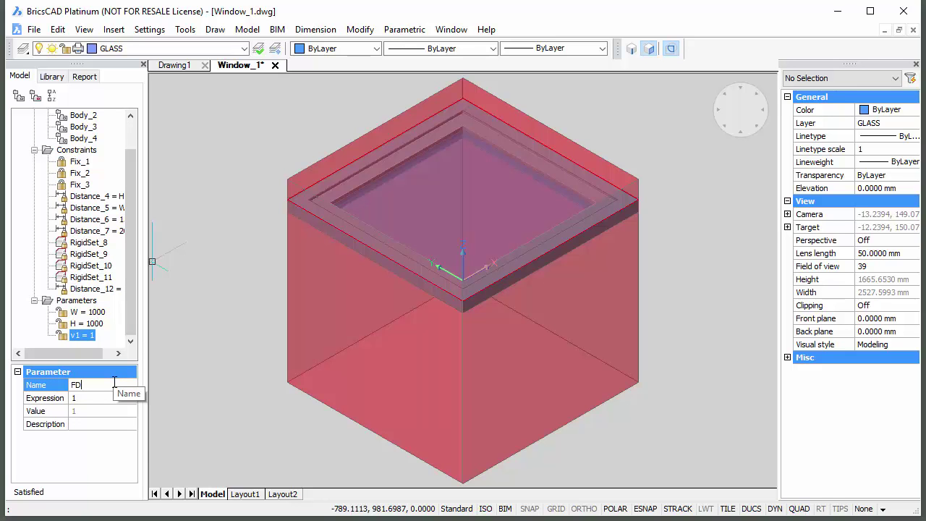
{"action": "left_click", "coordinate": [93, 425]}
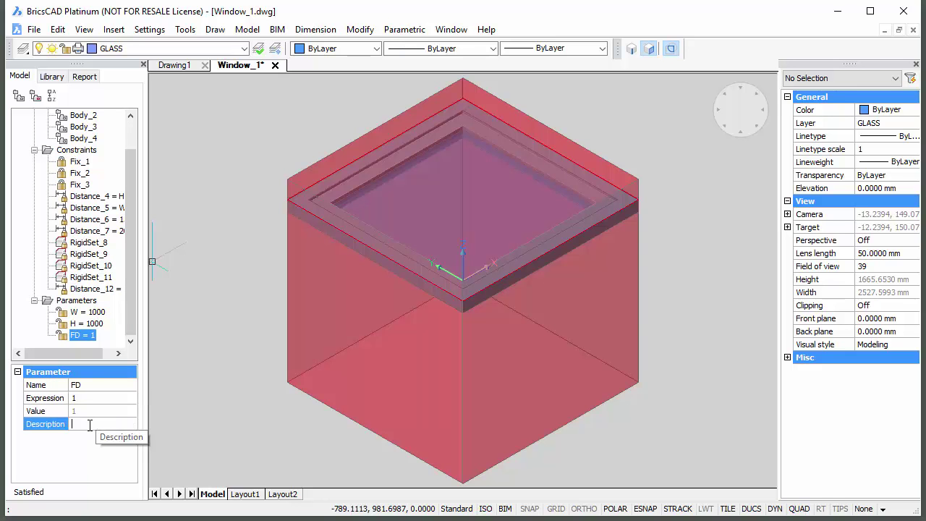
{"action": "type", "text": "Frame Depth"}
{"action": "key", "text": "Return"}
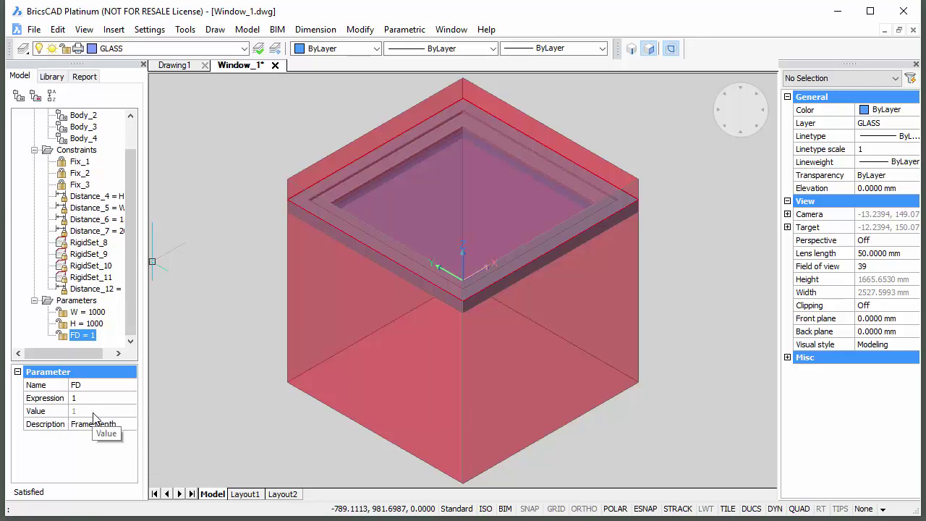
Step: Set Distance_12's expression to FD and give FD the value 100
{"action": "left_click", "coordinate": [94, 290]}
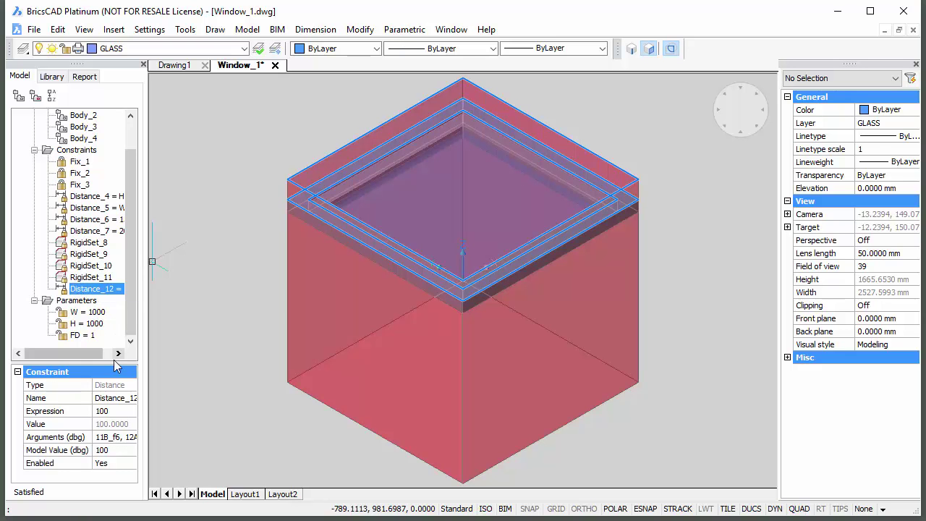
{"action": "left_click", "coordinate": [125, 412]}
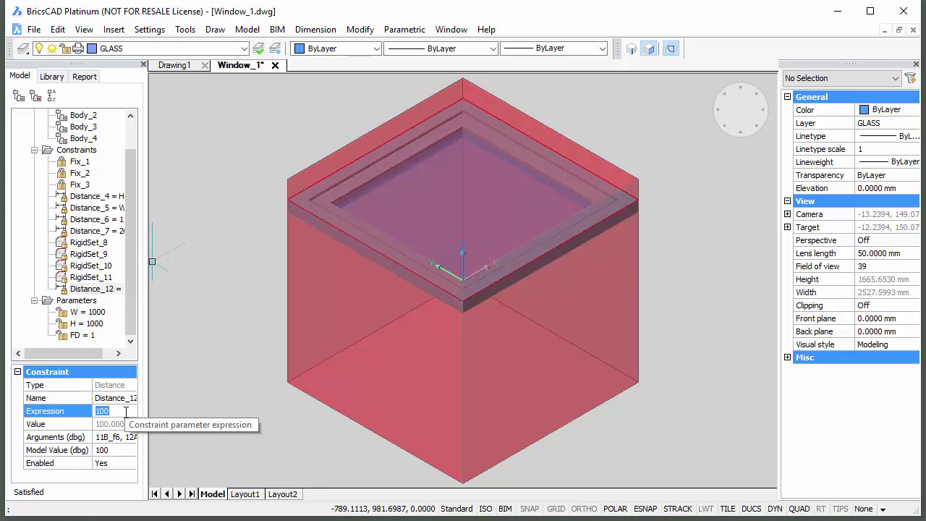
{"action": "type", "text": "FD"}
{"action": "key", "text": "Return"}
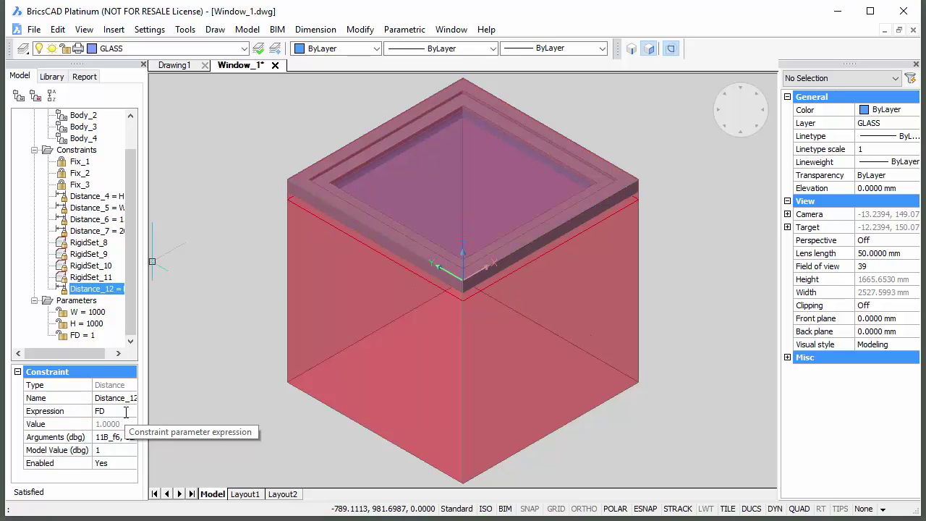
{"action": "left_click", "coordinate": [82, 335]}
{"action": "left_click", "coordinate": [101, 399]}
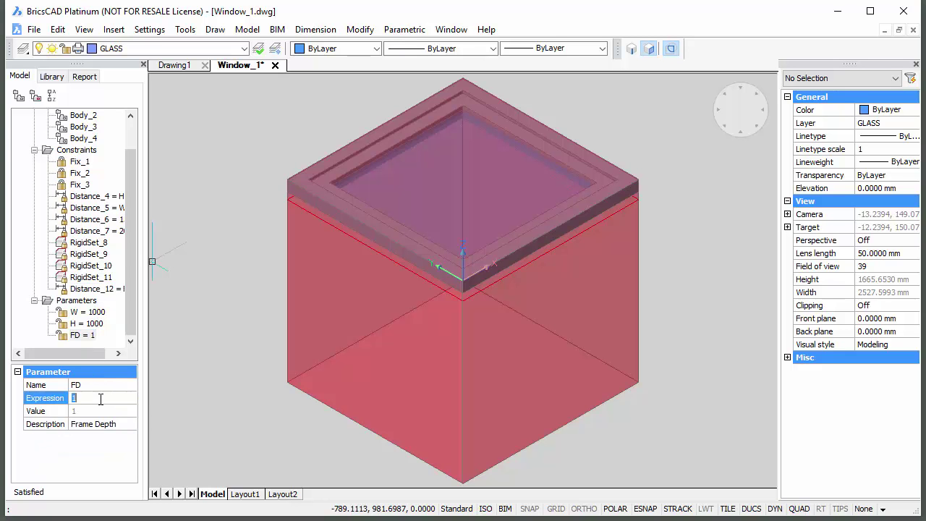
{"action": "type", "text": "100"}
{"action": "key", "text": "Return"}
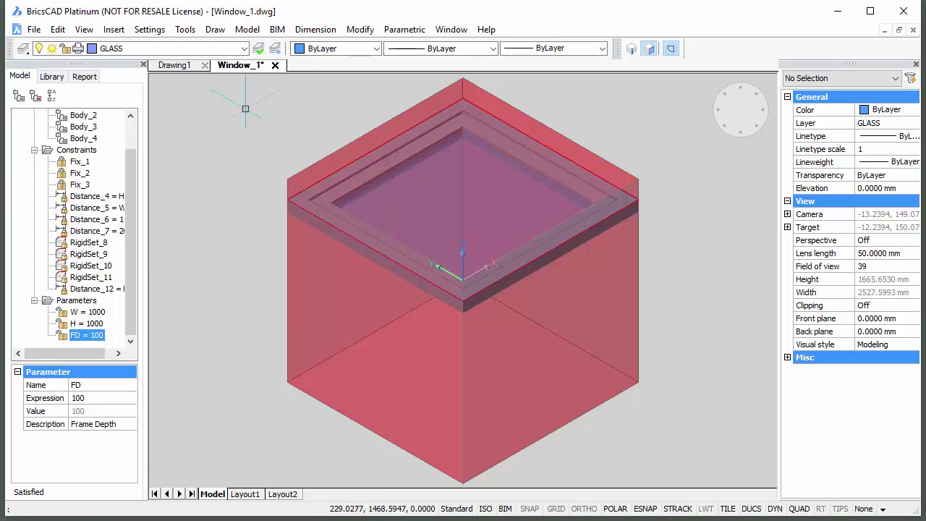
{"action": "left_click", "coordinate": [244, 50]}
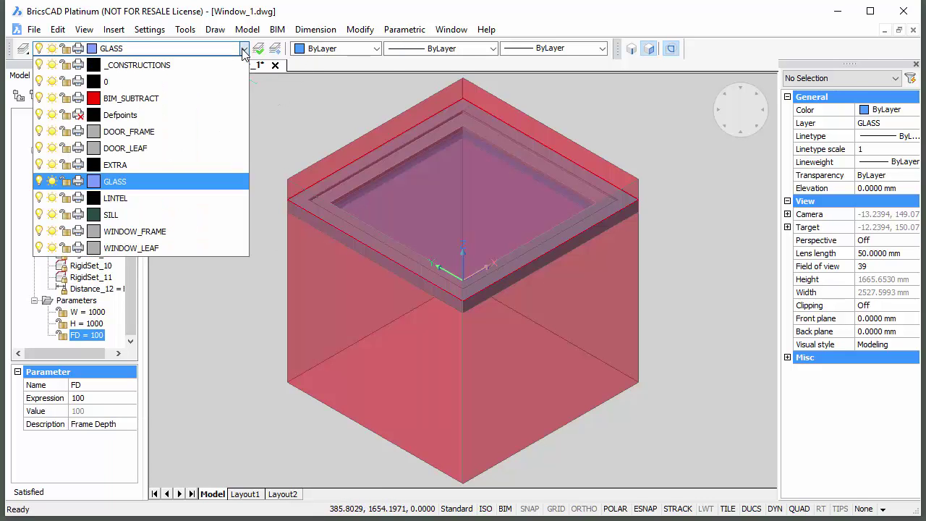
Step: Freeze the BIM_SUBTRACT layer to hide the red box, and set width W to 500
{"action": "left_click", "coordinate": [52, 98]}
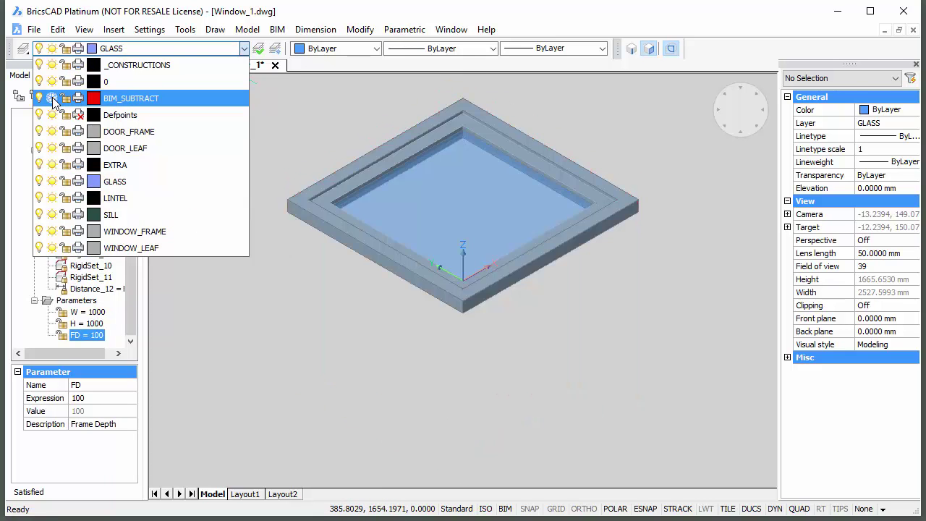
{"action": "left_click", "coordinate": [261, 308]}
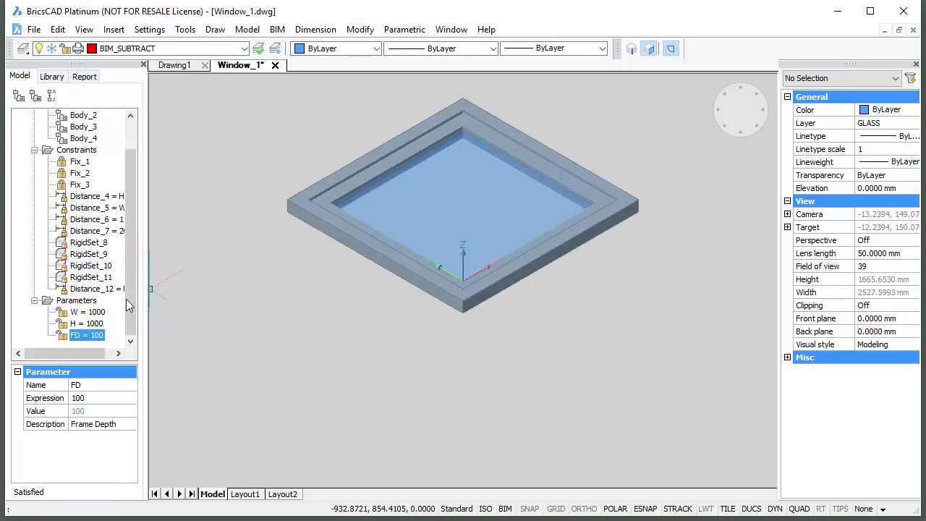
{"action": "left_click", "coordinate": [89, 312]}
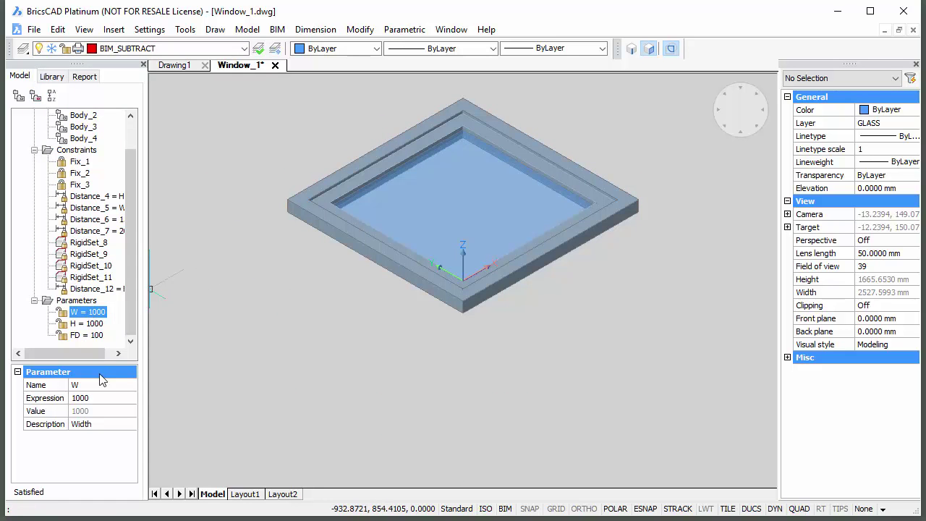
{"action": "left_click", "coordinate": [102, 398]}
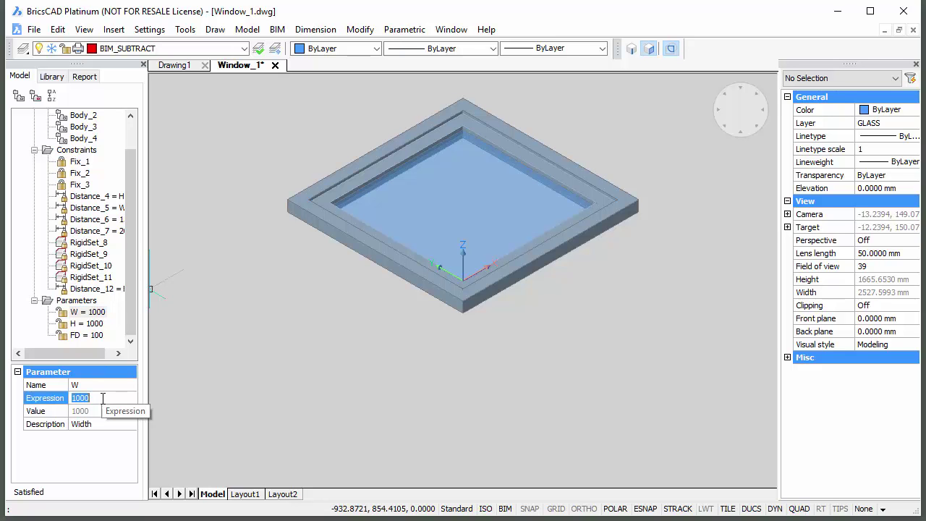
{"action": "type", "text": "500"}
{"action": "key", "text": "Return"}
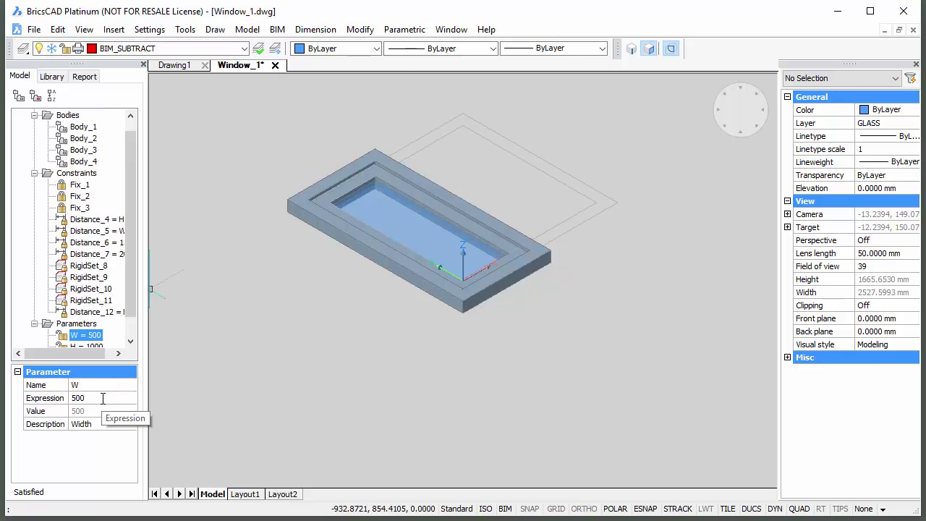
Step: Delete the two leftover outline polylines and set height H to 1200
{"action": "left_click", "coordinate": [661, 239]}
{"action": "left_click", "coordinate": [573, 159]}
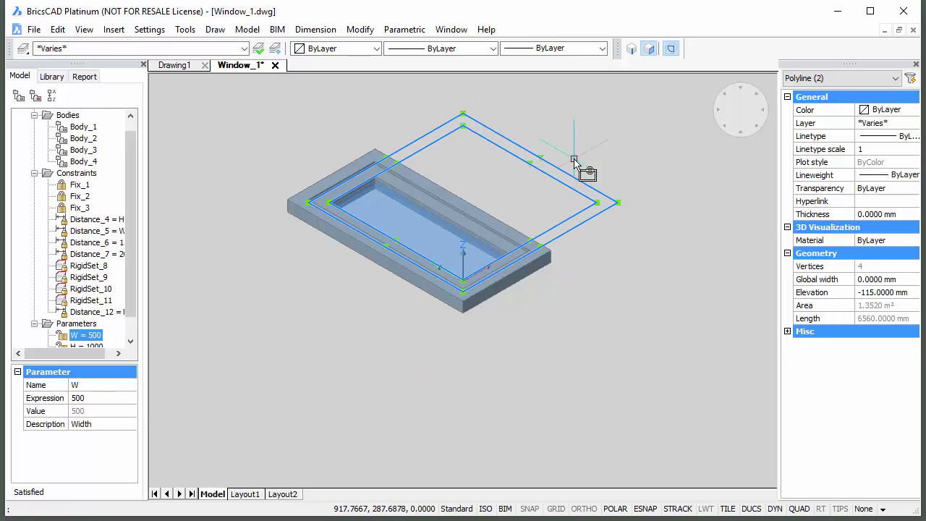
{"action": "key", "text": "Delete"}
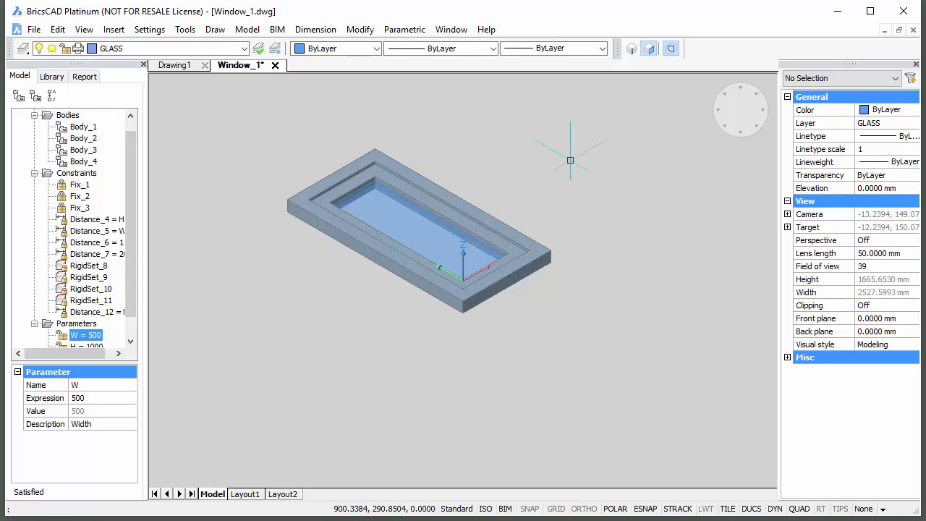
{"action": "scroll", "coordinate": [131, 300], "scroll_direction": "down", "scroll_amount": 1}
{"action": "left_click", "coordinate": [98, 324]}
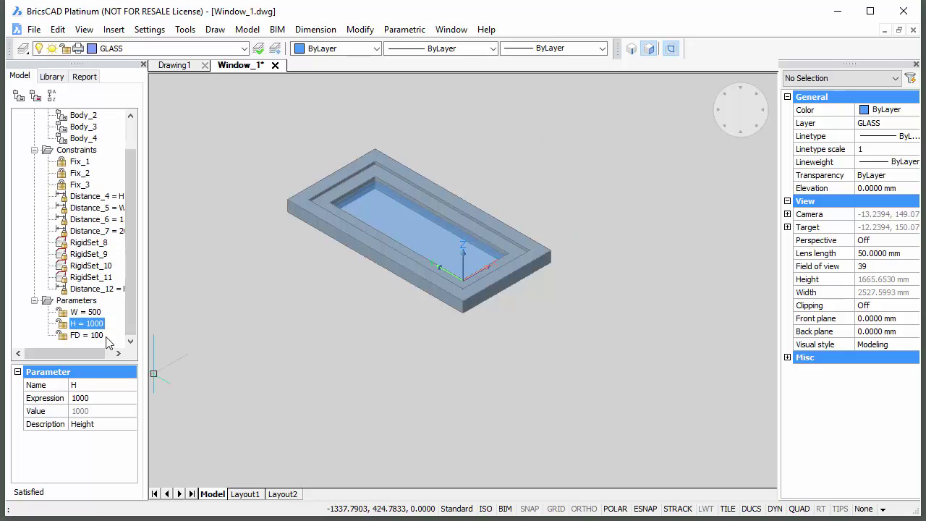
{"action": "left_click", "coordinate": [97, 398]}
{"action": "type", "text": "1200"}
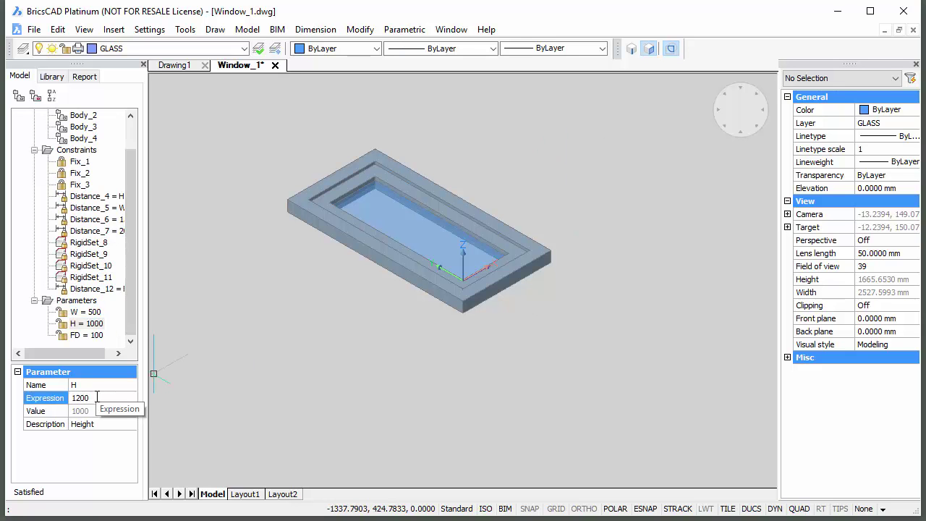
{"action": "key", "text": "Return"}
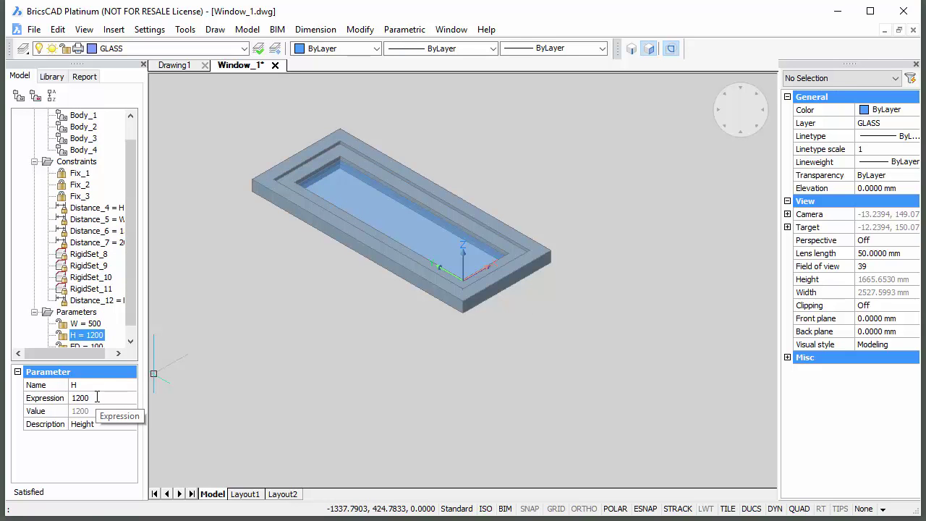
Step: Set width W to 1500 and frame depth FD to 60
{"action": "left_click", "coordinate": [99, 324]}
{"action": "left_click", "coordinate": [105, 400]}
{"action": "type", "text": "1500"}
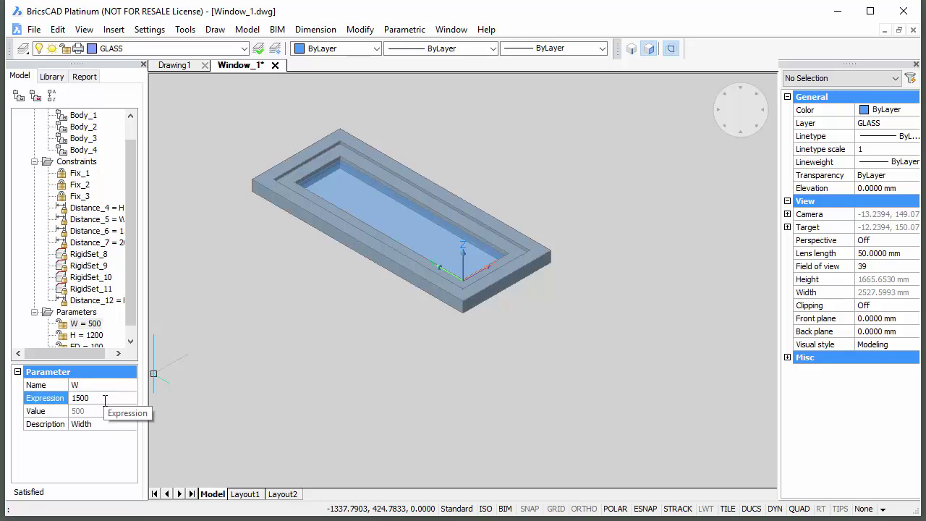
{"action": "key", "text": "Return"}
{"action": "middle_click_drag", "start_coordinate": [644, 298], "coordinate": [617, 384]}
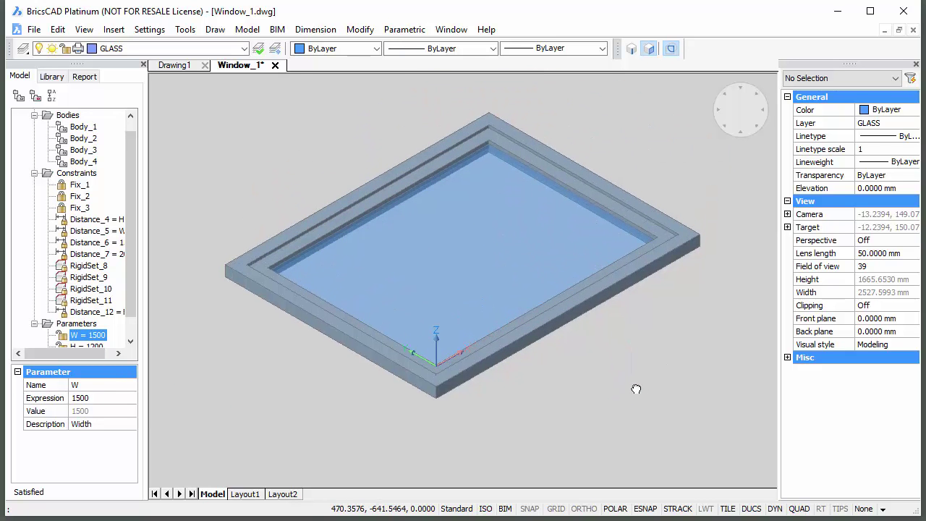
{"action": "scroll", "coordinate": [107, 341], "scroll_direction": "down", "scroll_amount": 2}
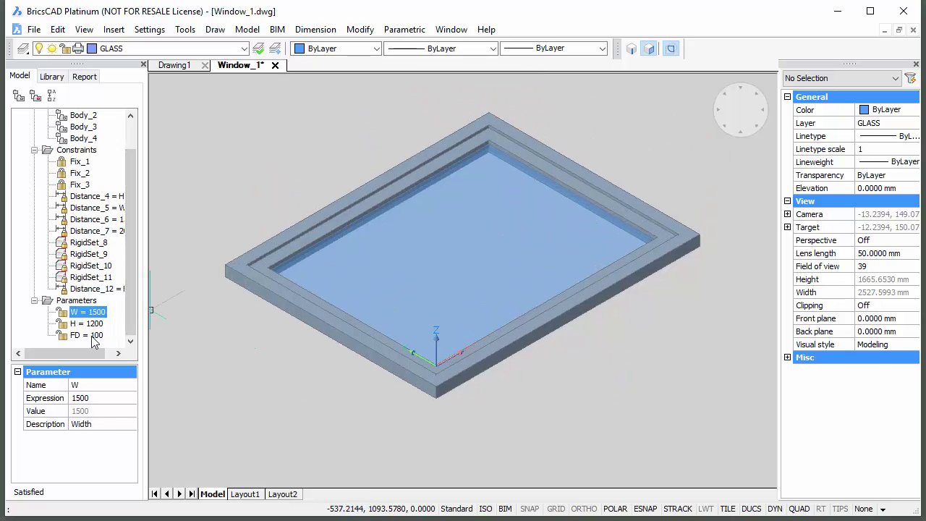
{"action": "left_click", "coordinate": [93, 336]}
{"action": "left_click", "coordinate": [98, 398]}
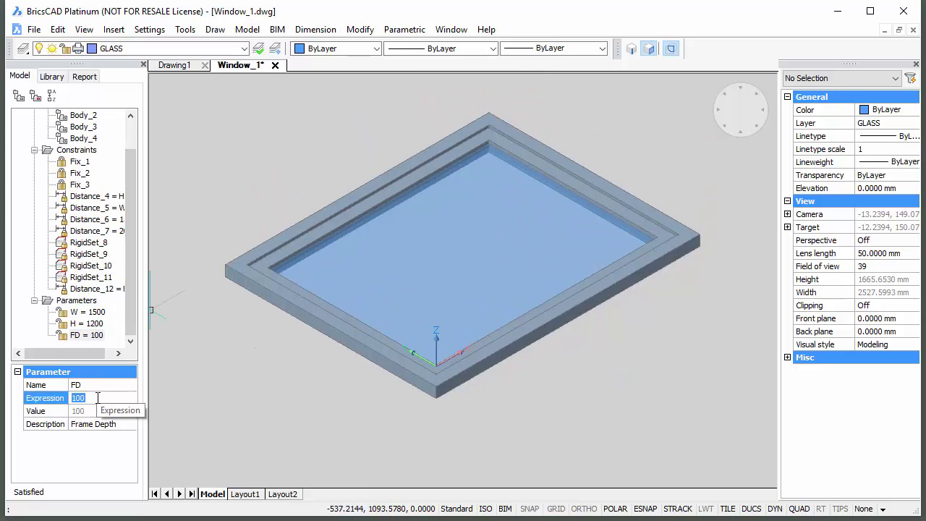
{"action": "type", "text": "60"}
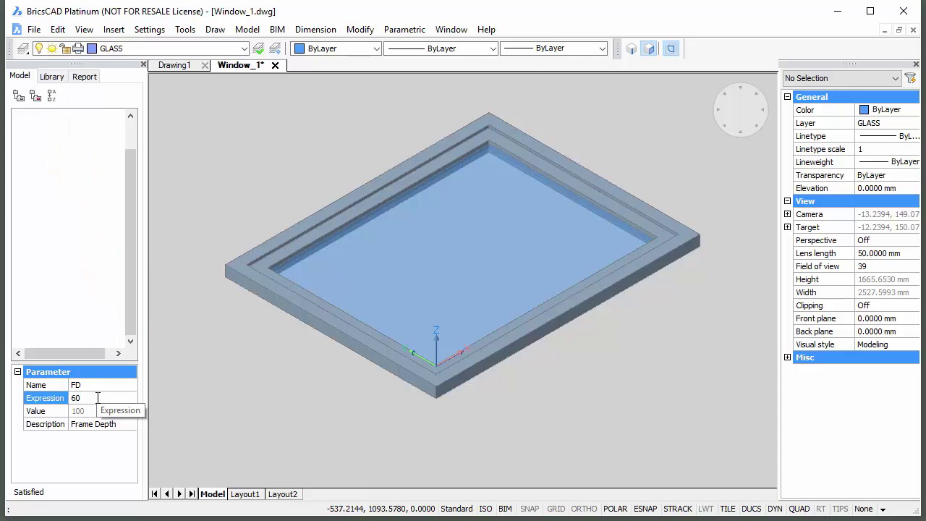
{"action": "key", "text": "Return"}
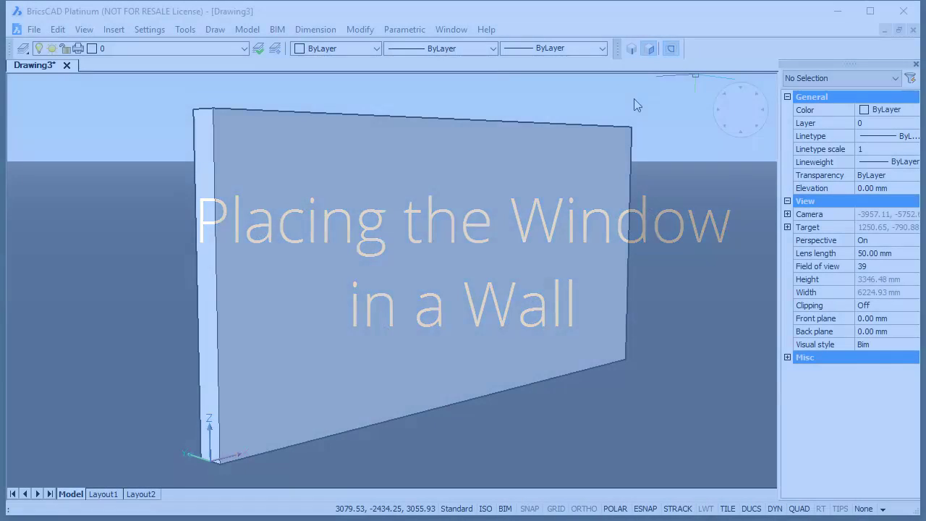
Step: Bring up the Quad menu over the wall in Drawing3
{"action": "mouse_move", "coordinate": [634, 99]}
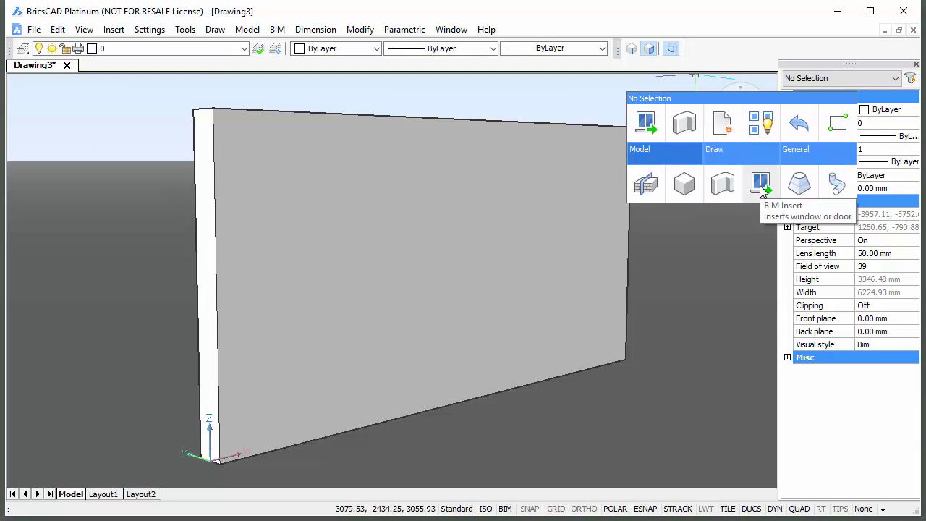
Step: Insert Window_1.dwg with BIM Insert, sizing its opening 1200 wide by 800 high
{"action": "left_click", "coordinate": [762, 185]}
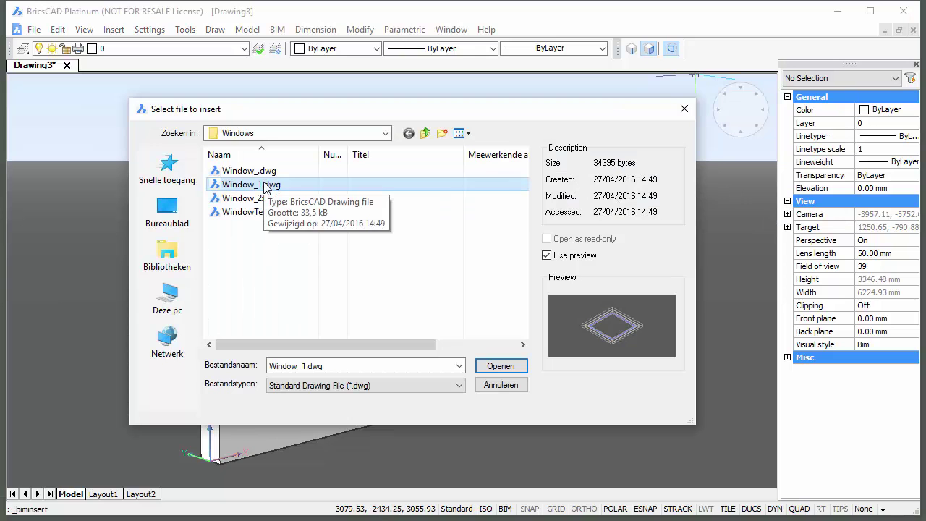
{"action": "left_click", "coordinate": [499, 366]}
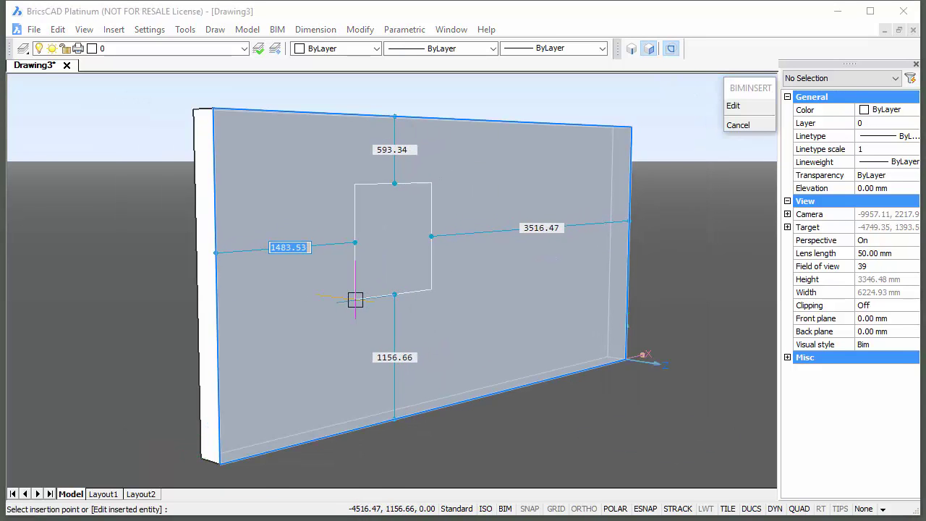
{"action": "key", "text": "e"}
{"action": "key", "text": "Return"}
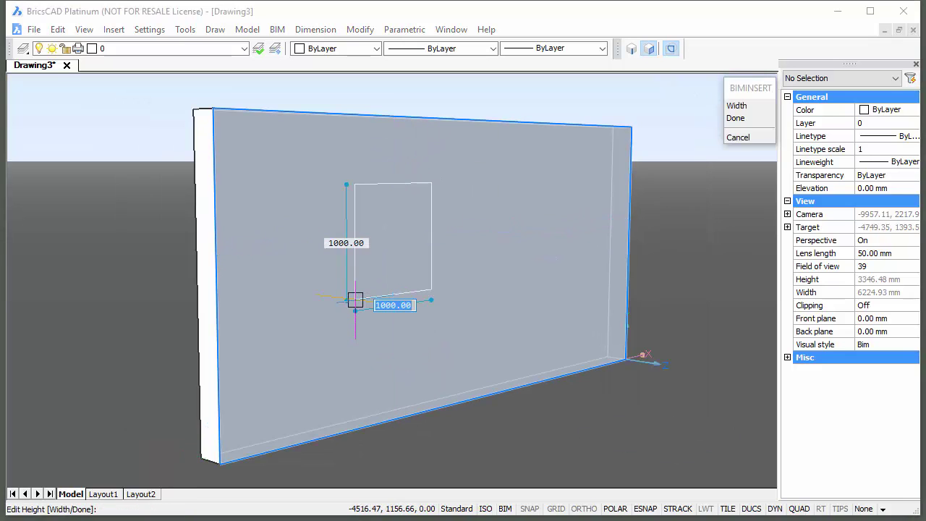
{"action": "type", "text": "1200"}
{"action": "key", "text": "Tab"}
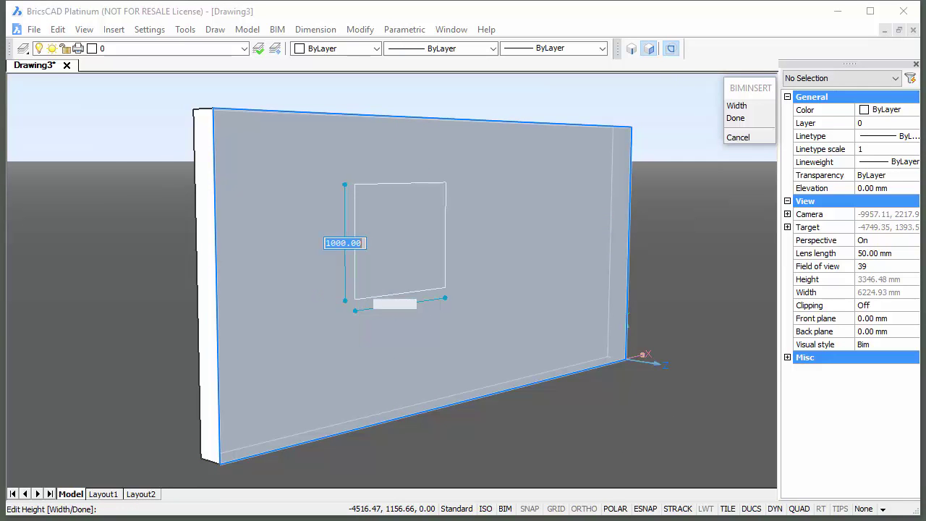
{"action": "type", "text": "800"}
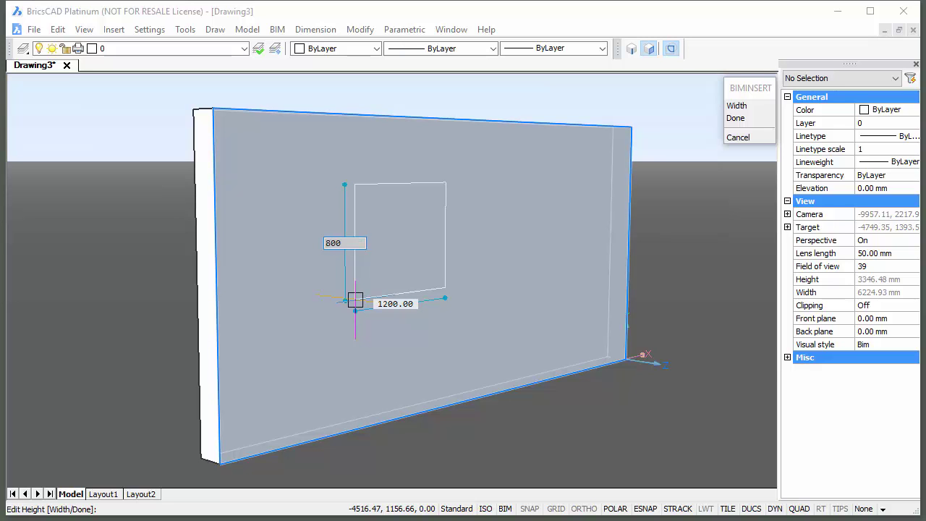
{"action": "key", "text": "Tab"}
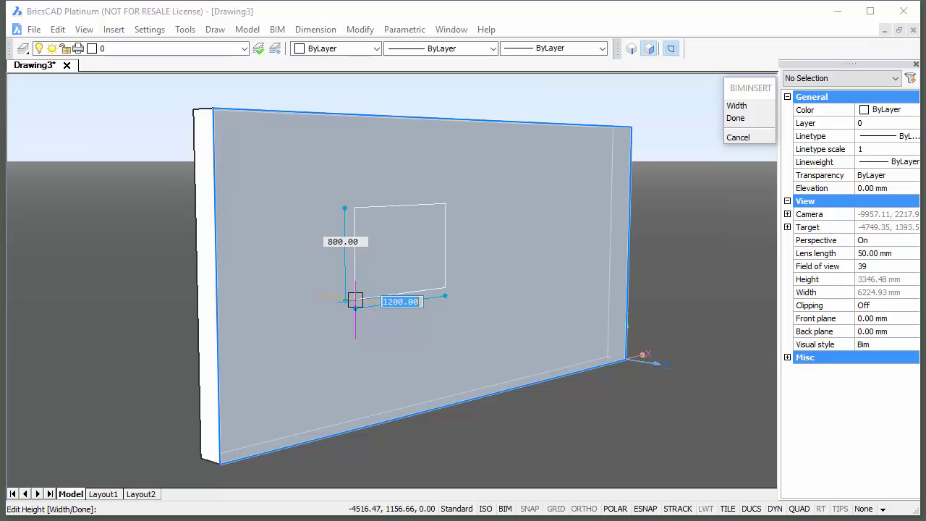
{"action": "key", "text": "Return"}
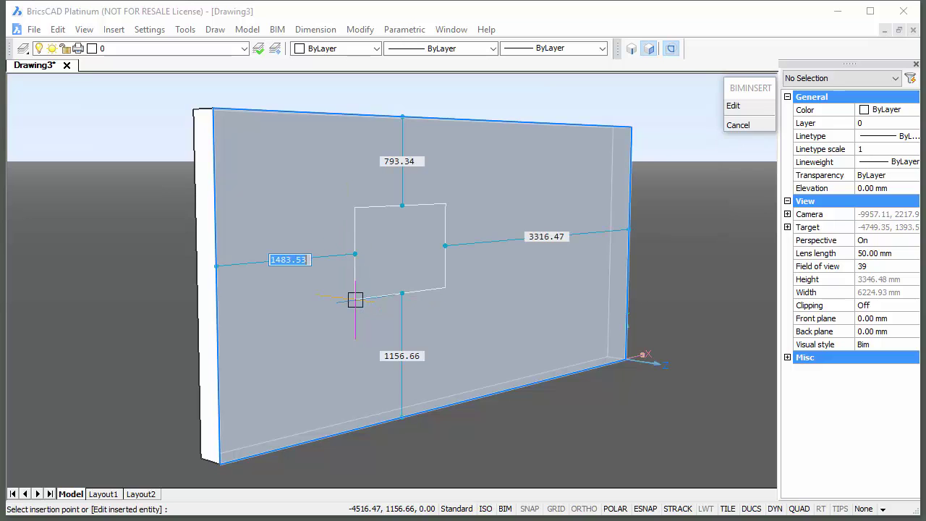
Step: Place the window 1500 from the wall's left end and 800 above its base
{"action": "type", "text": "1500"}
{"action": "key", "text": "Tab"}
{"action": "key", "text": "Tab"}
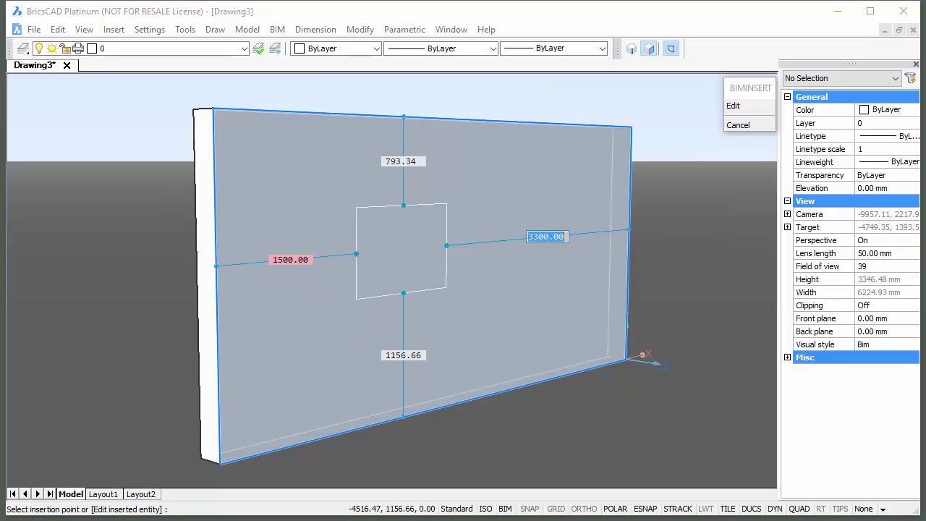
{"action": "key", "text": "Tab"}
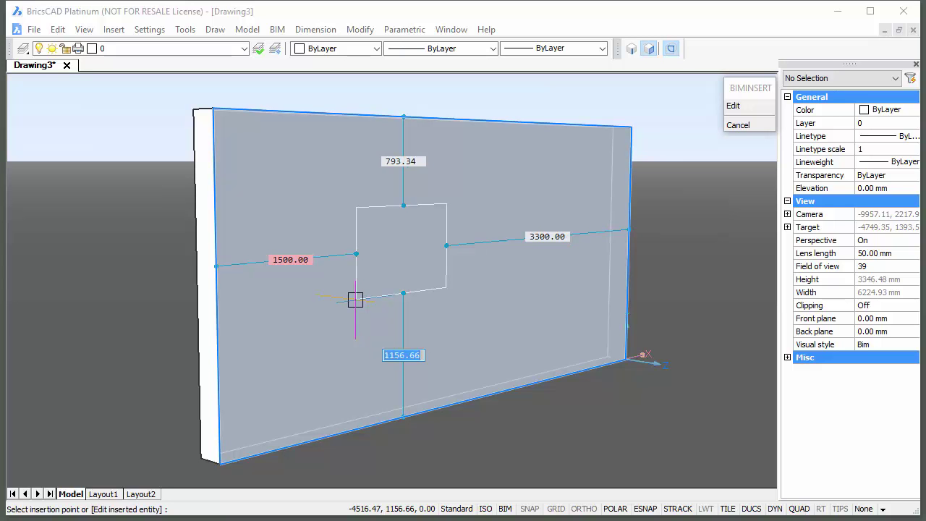
{"action": "key", "text": "BackSpace"}
{"action": "type", "text": "800"}
{"action": "key", "text": "Tab"}
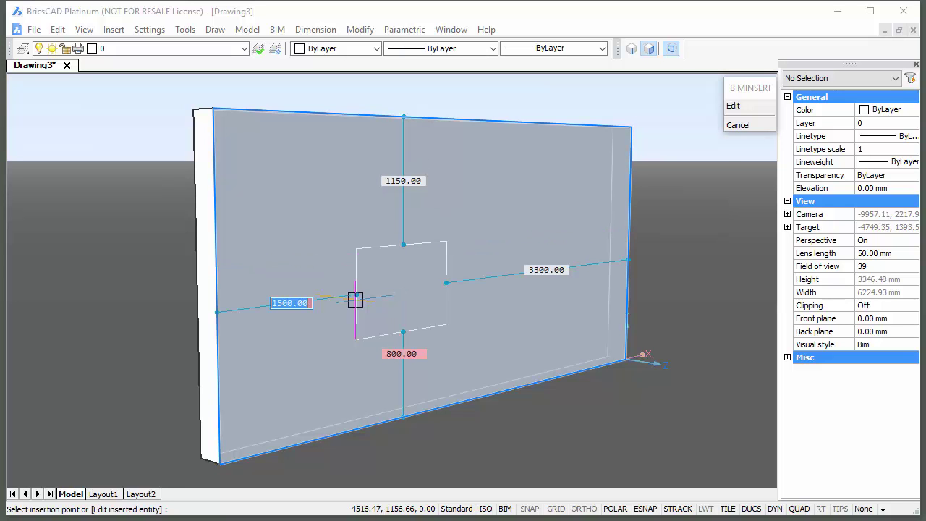
{"action": "key", "text": "Return"}
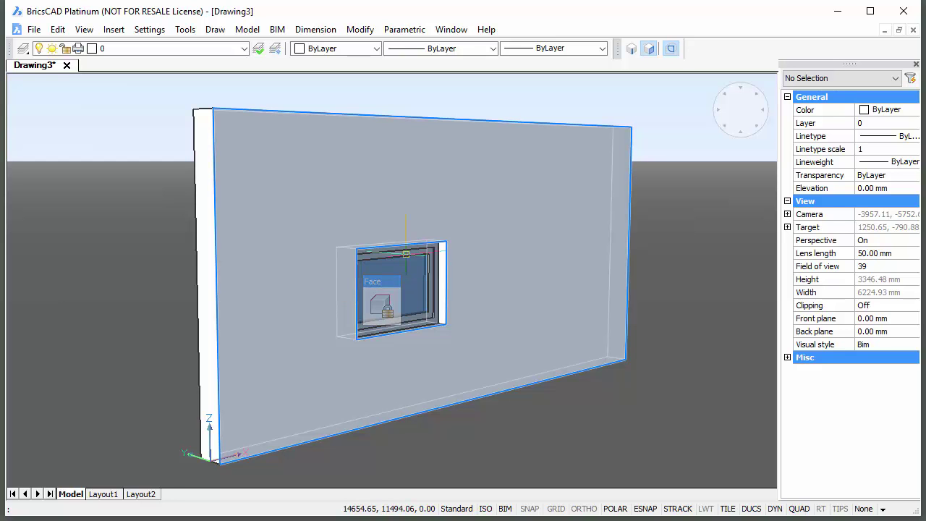
Step: In Properties, set the inserted window's W to 1500, H to 1000 and FD to 150
{"action": "left_click", "coordinate": [406, 254]}
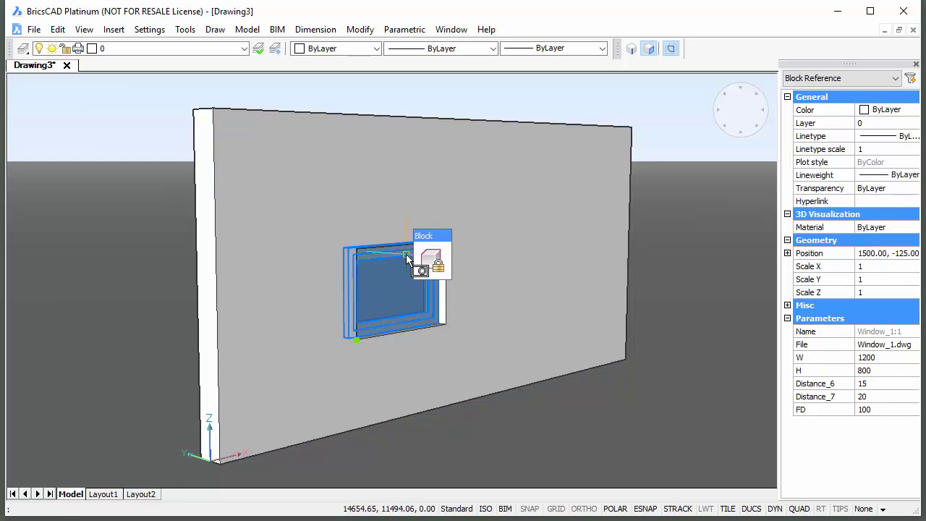
{"action": "left_click", "coordinate": [884, 358]}
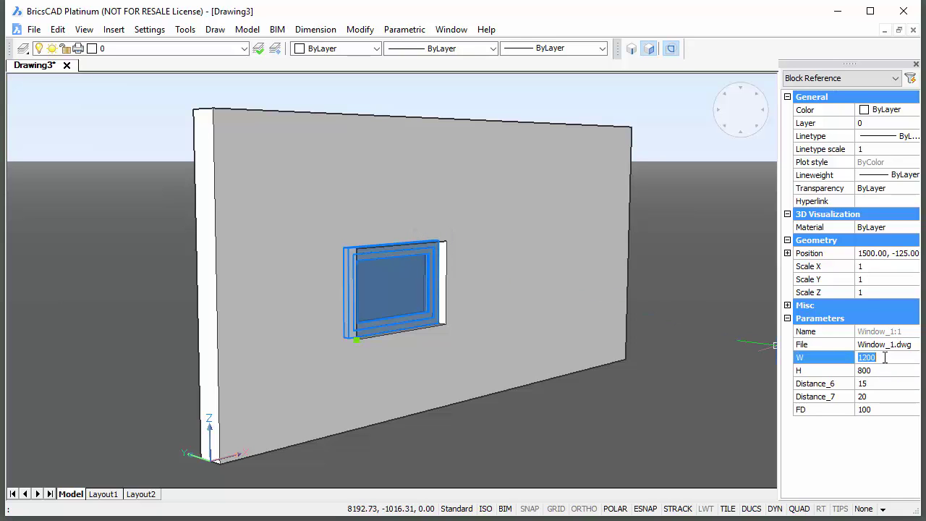
{"action": "type", "text": "1500"}
{"action": "key", "text": "Tab"}
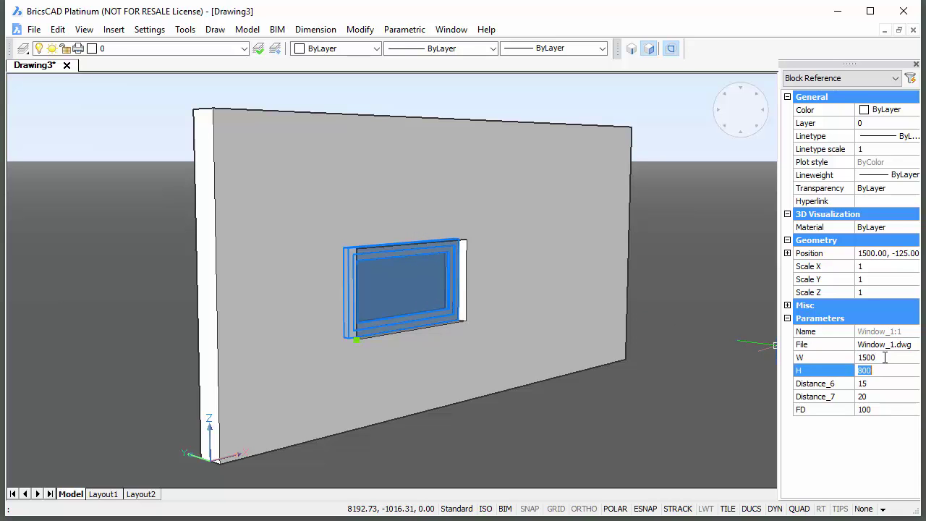
{"action": "type", "text": "1000"}
{"action": "key", "text": "Tab"}
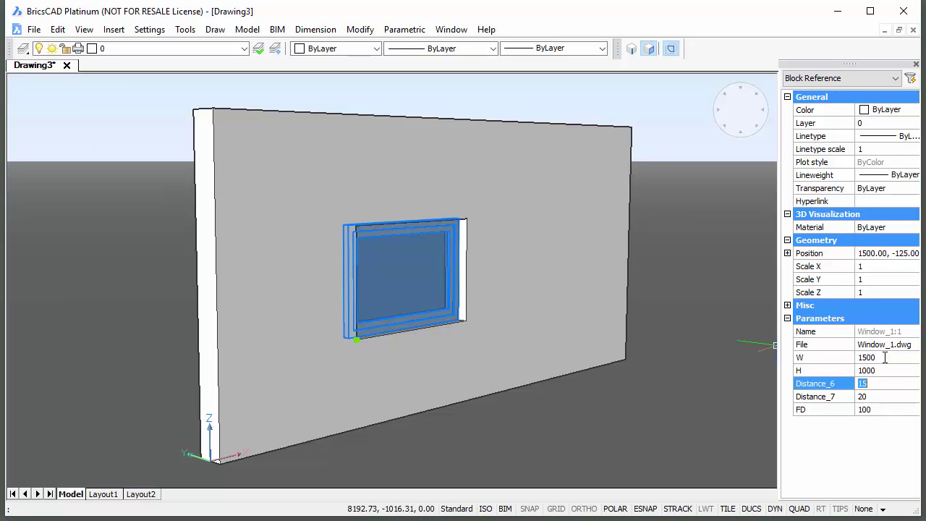
{"action": "left_click", "coordinate": [880, 409]}
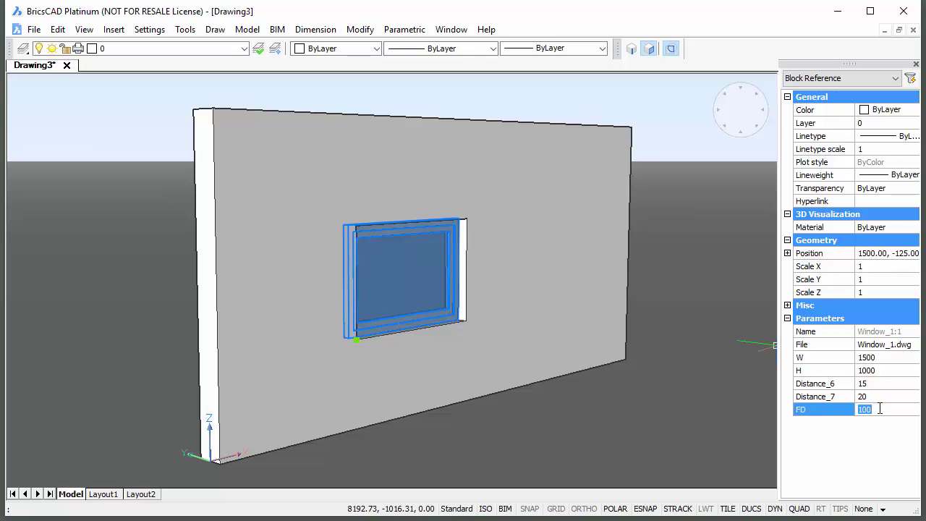
{"action": "type", "text": "150"}
{"action": "left_click", "coordinate": [890, 395]}
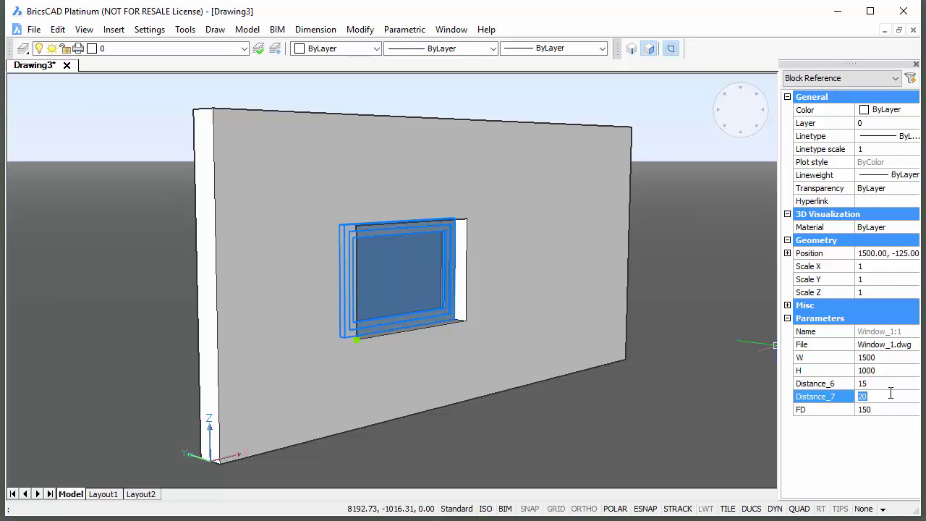
{"action": "key", "text": "Escape"}
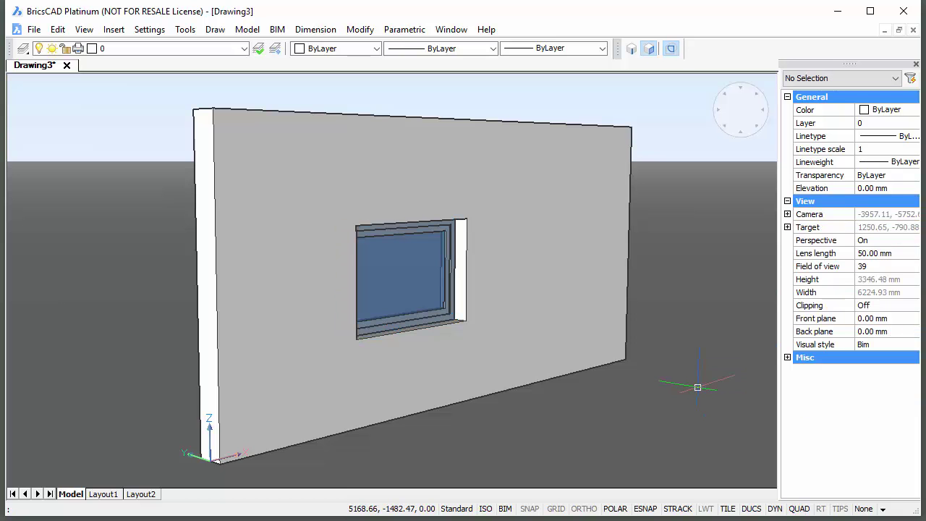